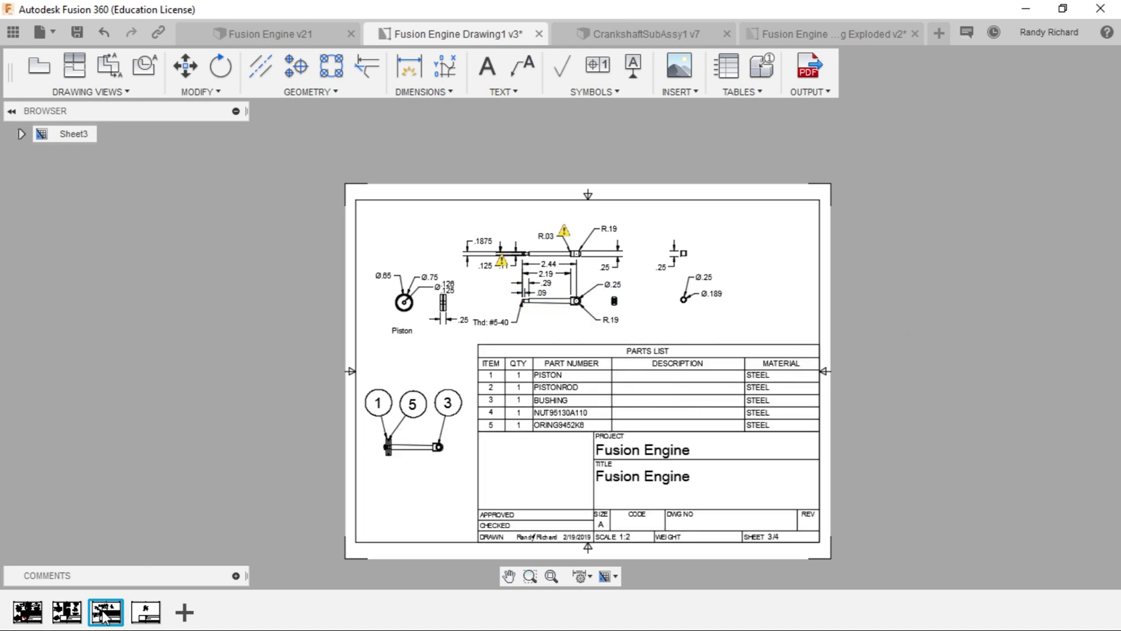
View Sheet4, then return to Sheet3 and zoom in on the R.03 dimension
{"action": "left_click", "coordinate": [139, 618]}
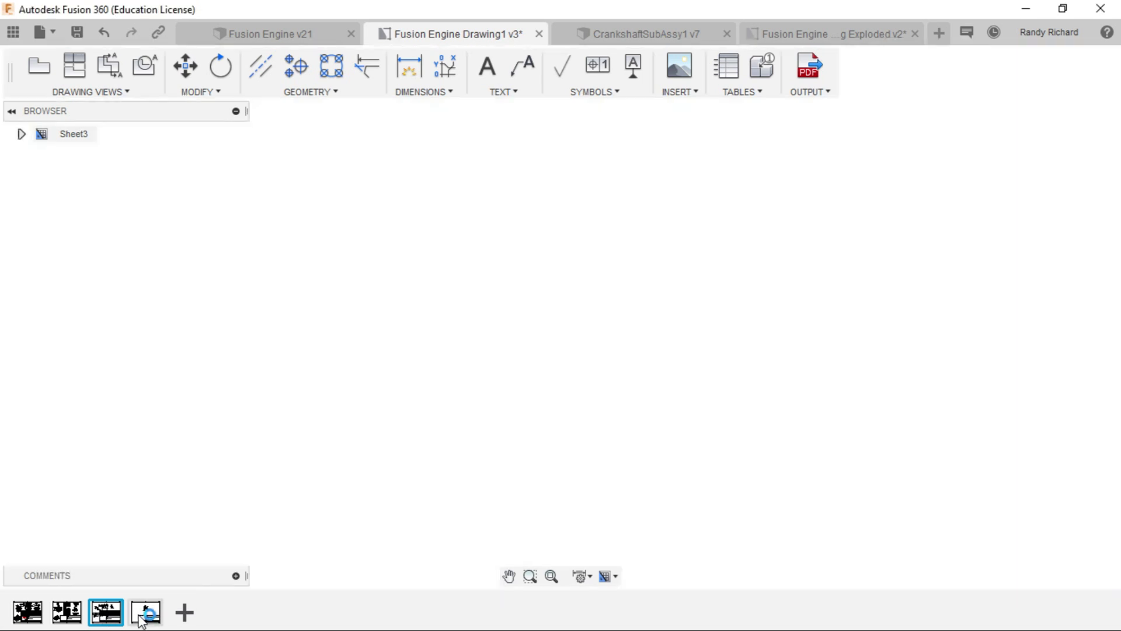
{"action": "left_click", "coordinate": [108, 613]}
{"action": "scroll", "coordinate": [599, 395], "scroll_direction": "up", "scroll_amount": 2}
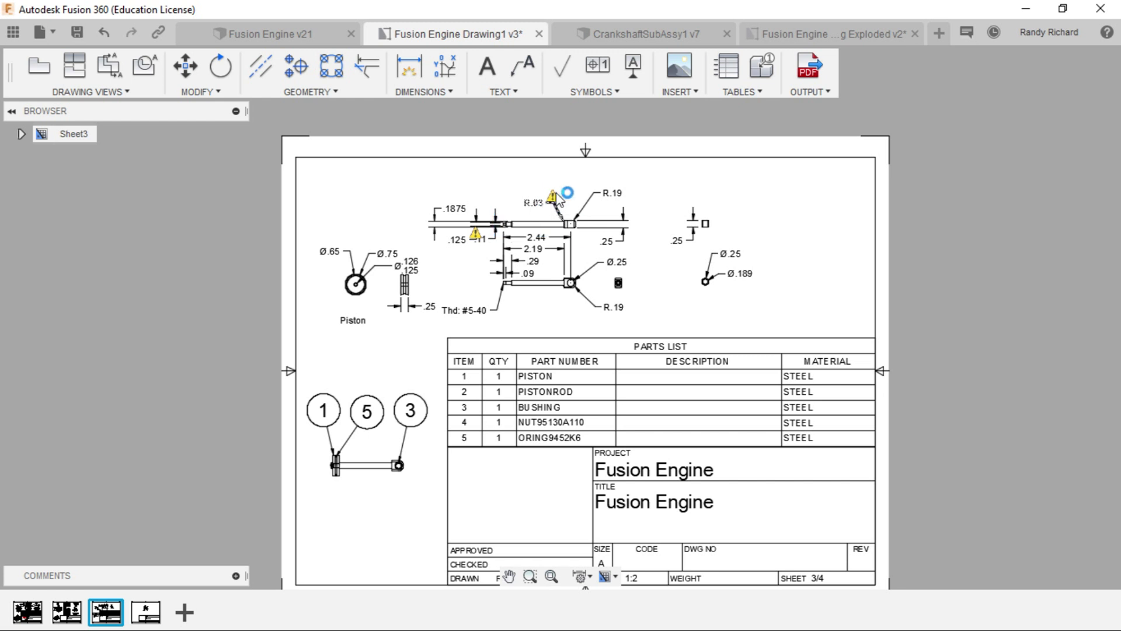
{"action": "scroll", "coordinate": [514, 222], "scroll_direction": "up", "scroll_amount": 2}
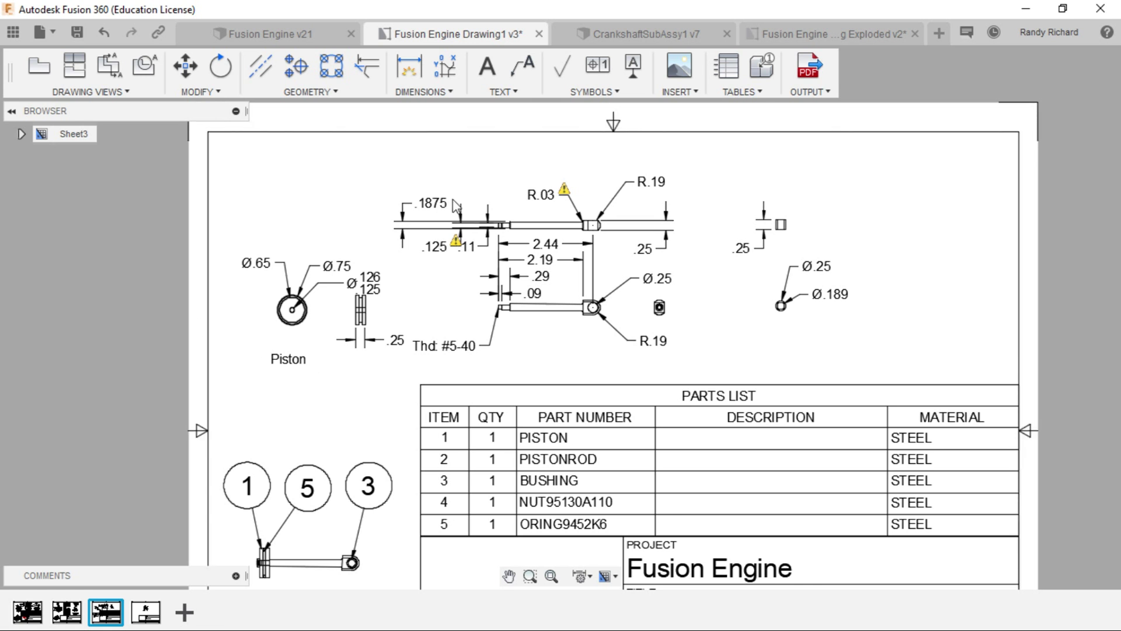
{"action": "scroll", "coordinate": [597, 204], "scroll_direction": "up", "scroll_amount": 3}
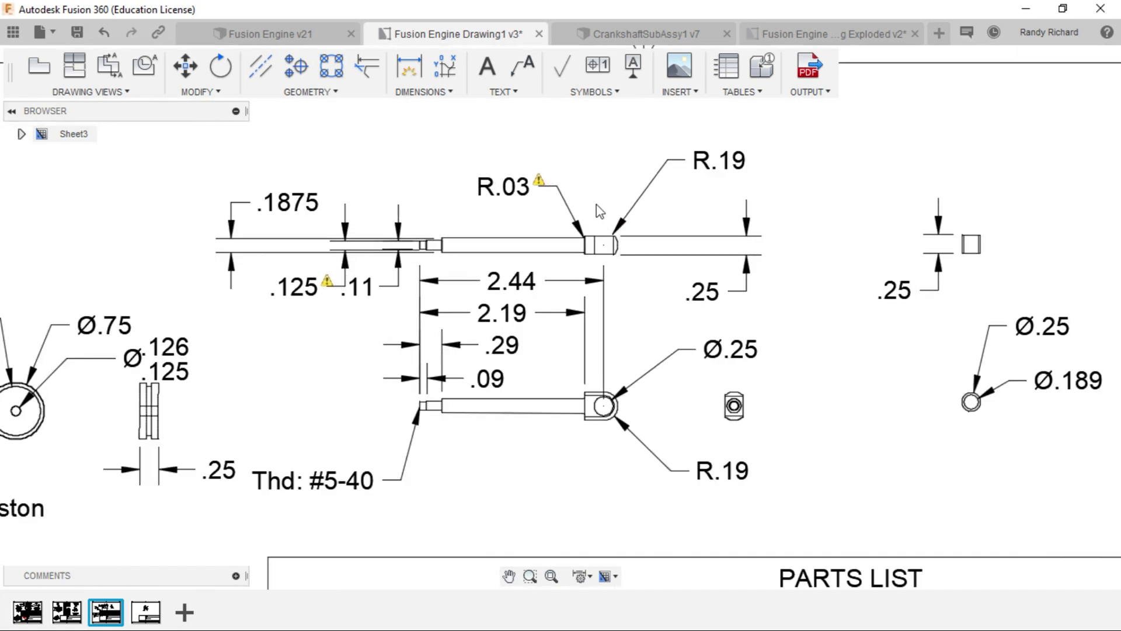
Select the orphaned R.03 radius dimension and choose Reassociate for it
{"action": "left_click", "coordinate": [544, 186]}
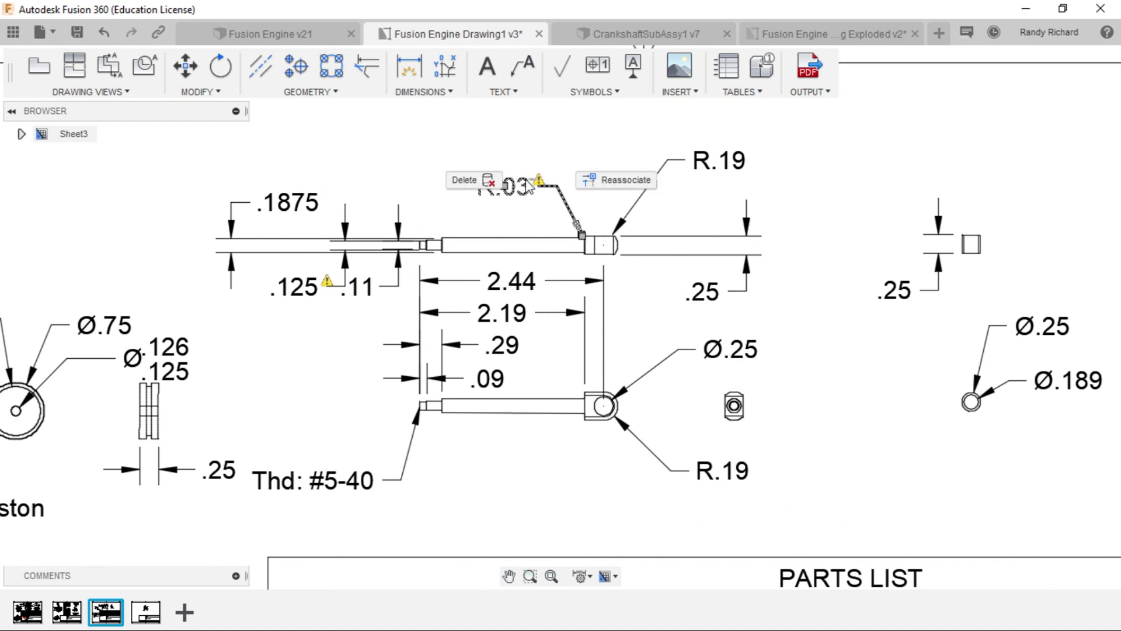
{"action": "left_click", "coordinate": [541, 182]}
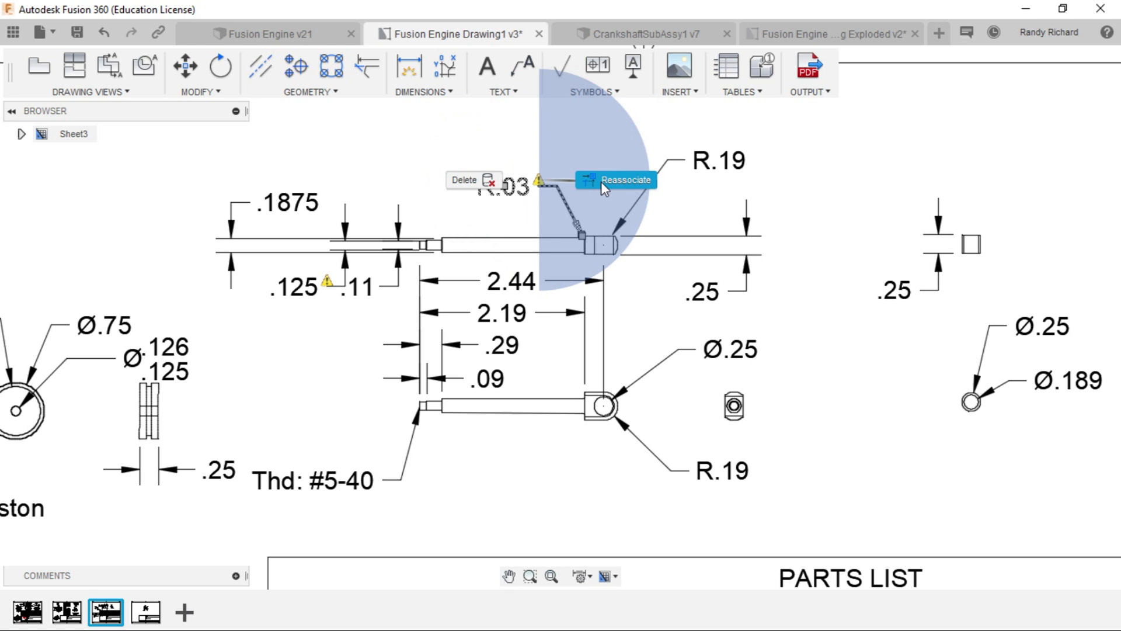
{"action": "left_click", "coordinate": [602, 183]}
{"action": "left_click", "coordinate": [608, 180]}
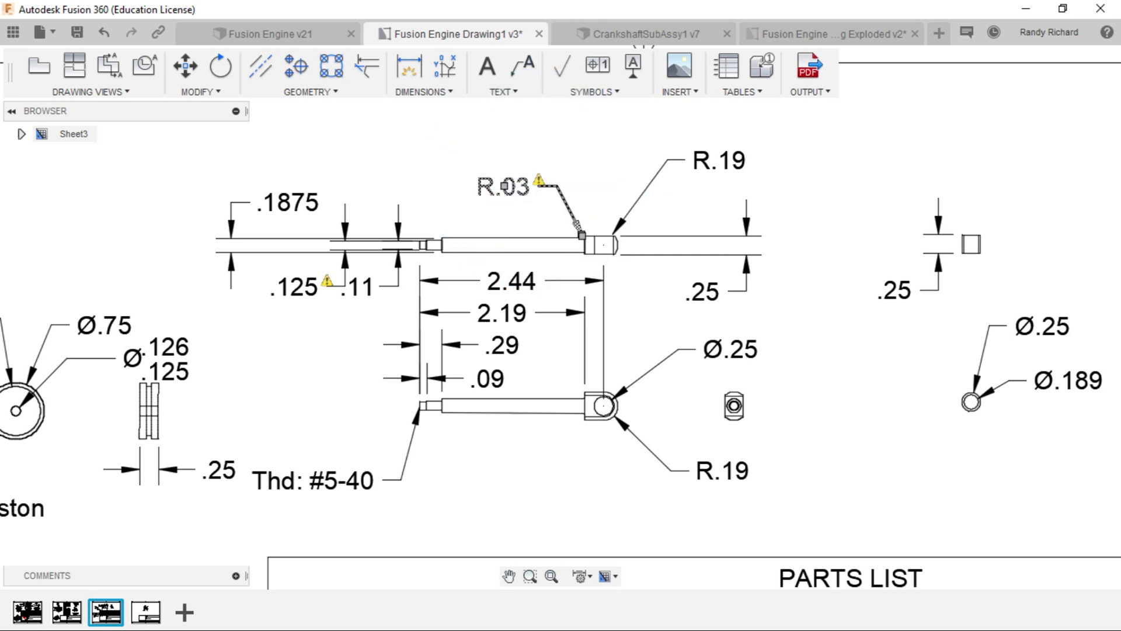
Zoom around the piston rod fillet looking for an arc to attach R.03 to
{"action": "scroll", "coordinate": [579, 246], "scroll_direction": "up", "scroll_amount": 5}
{"action": "scroll", "coordinate": [562, 235], "scroll_direction": "up", "scroll_amount": 4}
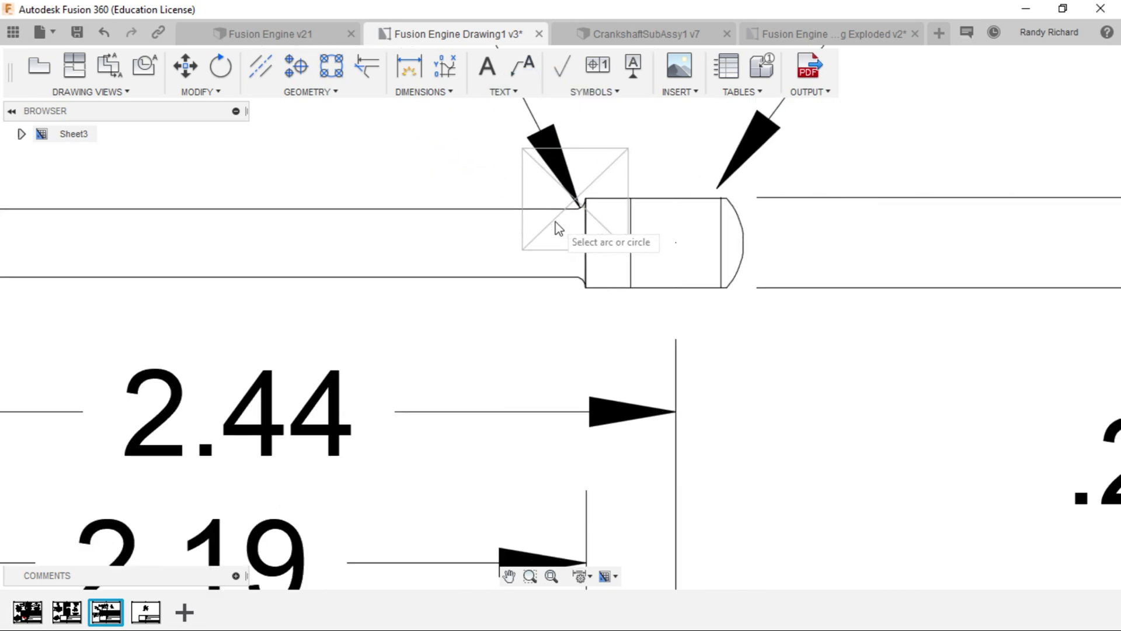
{"action": "scroll", "coordinate": [587, 225], "scroll_direction": "down", "scroll_amount": 3}
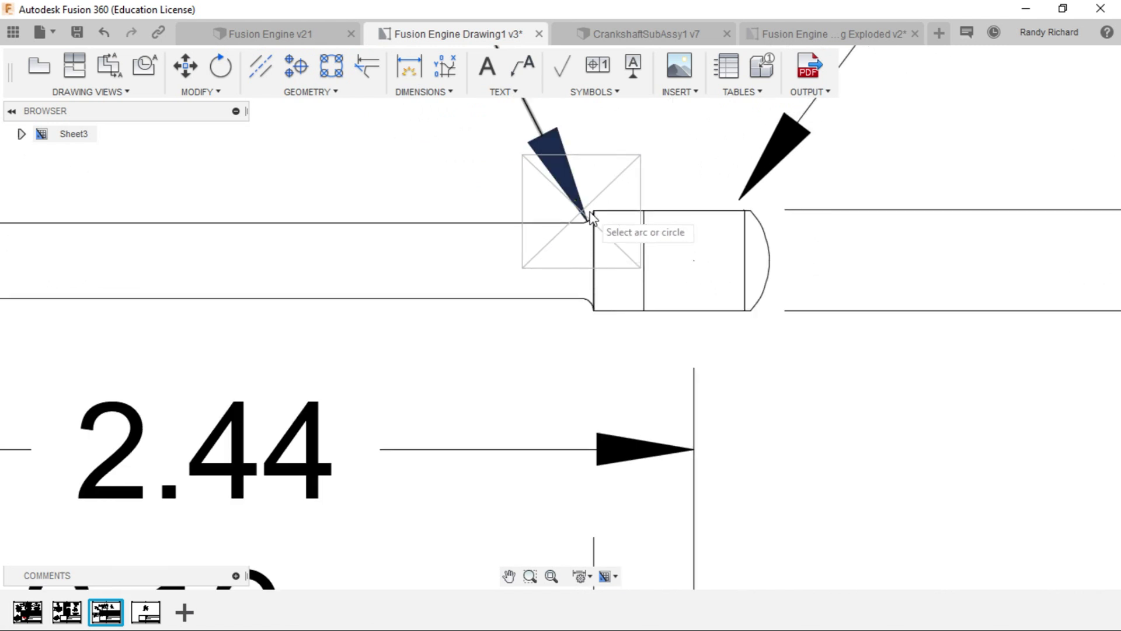
{"action": "scroll", "coordinate": [587, 220], "scroll_direction": "up", "scroll_amount": 2}
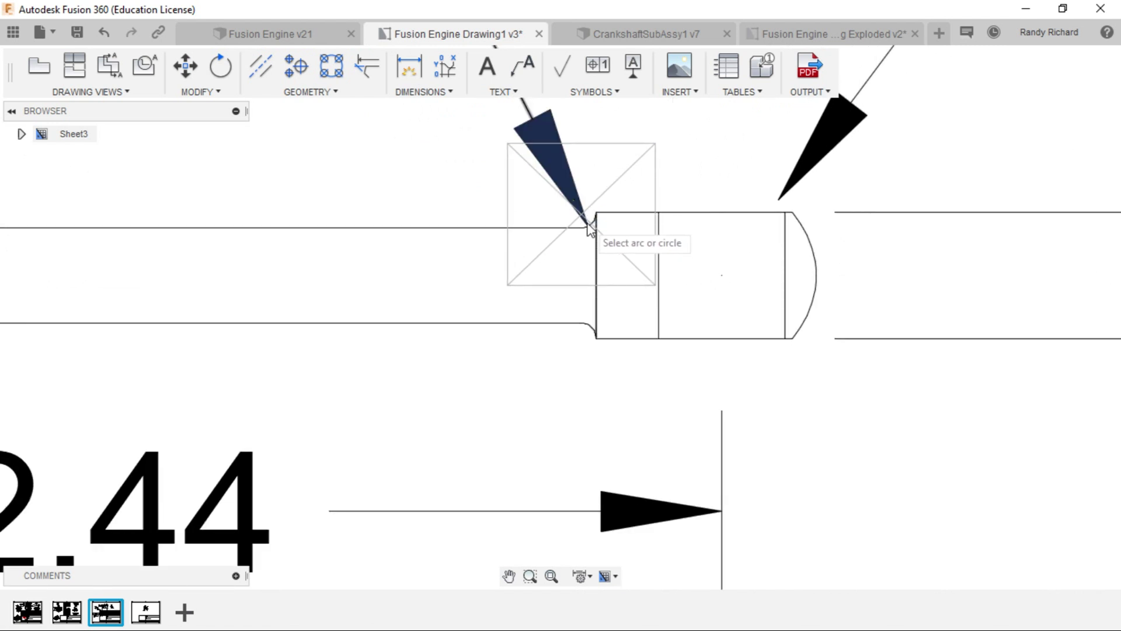
{"action": "scroll", "coordinate": [583, 222], "scroll_direction": "down", "scroll_amount": 2}
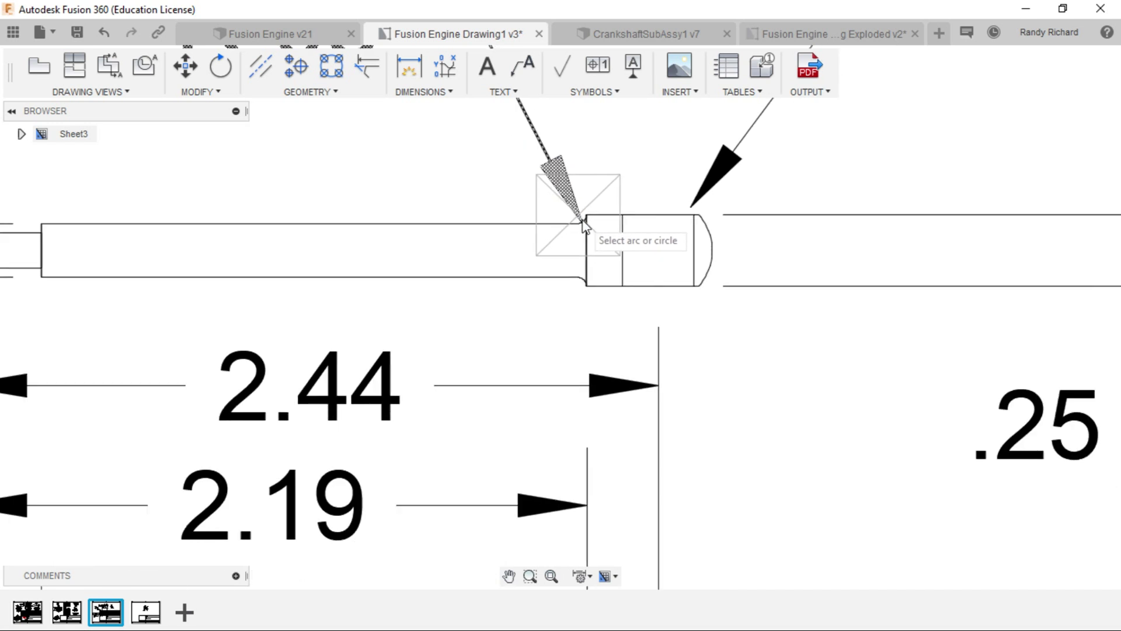
{"action": "scroll", "coordinate": [584, 224], "scroll_direction": "up", "scroll_amount": 1}
{"action": "scroll", "coordinate": [578, 223], "scroll_direction": "up", "scroll_amount": 3}
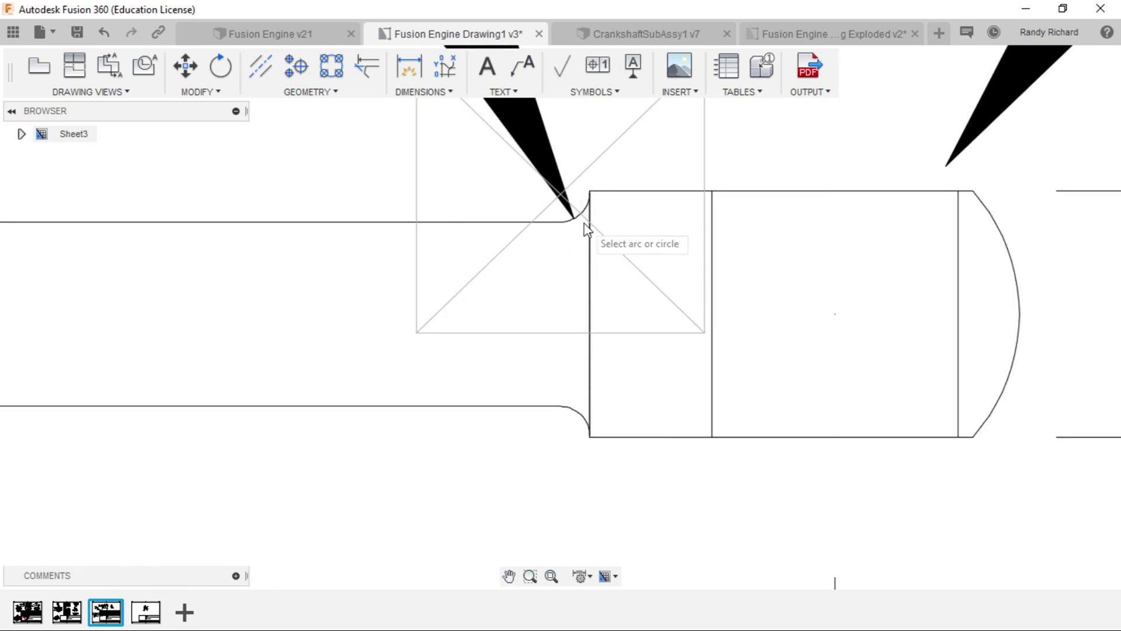
{"action": "scroll", "coordinate": [572, 216], "scroll_direction": "up", "scroll_amount": 2}
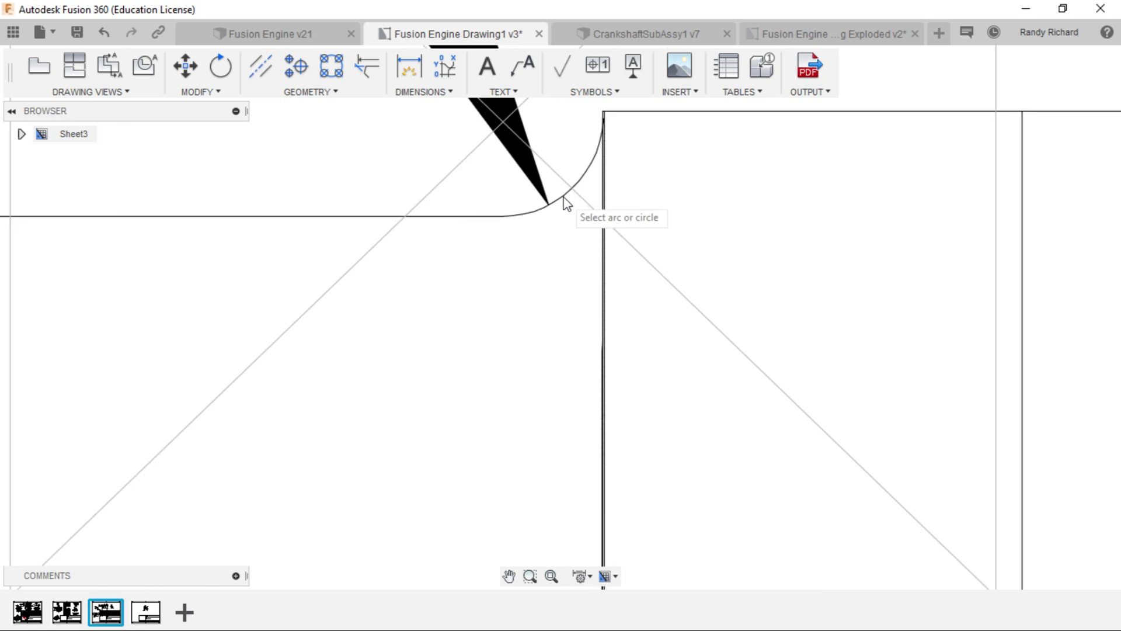
{"action": "scroll", "coordinate": [565, 202], "scroll_direction": "down", "scroll_amount": 4}
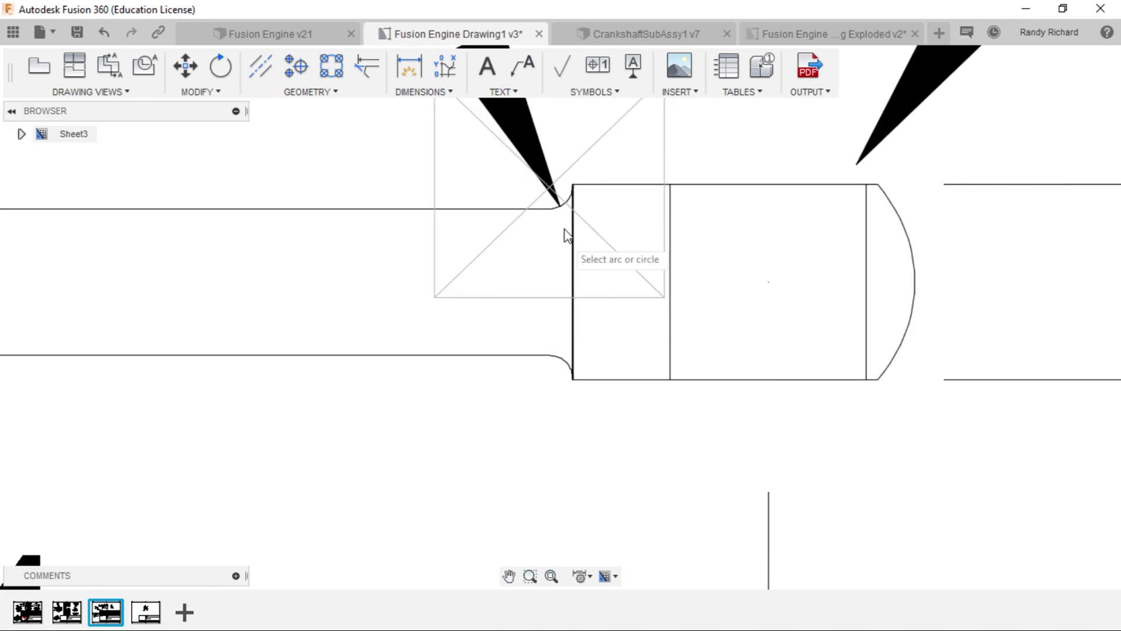
{"action": "scroll", "coordinate": [560, 209], "scroll_direction": "up", "scroll_amount": 3}
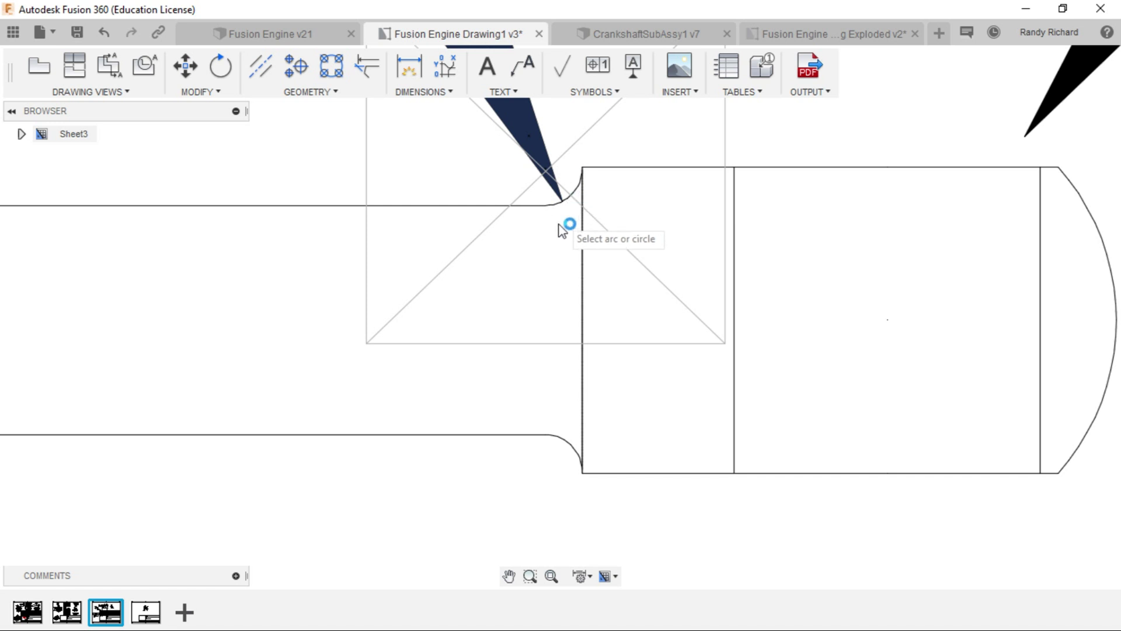
Cancel the reassociation and reselect the R.03 dimension
{"action": "scroll", "coordinate": [569, 231], "scroll_direction": "down", "scroll_amount": 5}
{"action": "scroll", "coordinate": [571, 245], "scroll_direction": "down", "scroll_amount": 4}
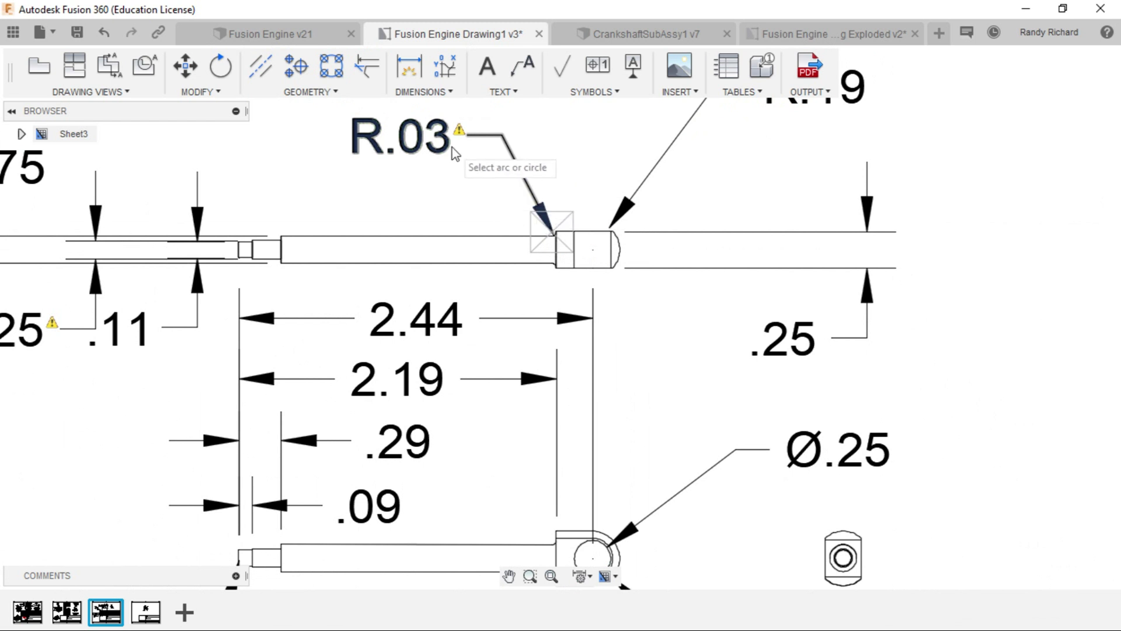
{"action": "key", "text": "Escape"}
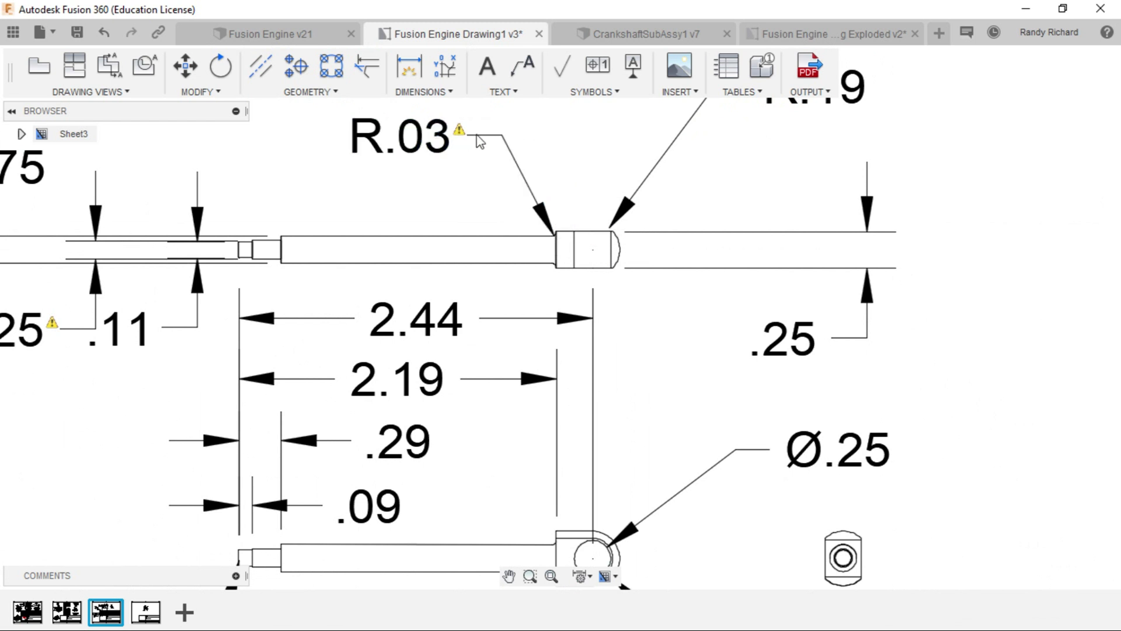
{"action": "left_click", "coordinate": [482, 140]}
Delete the orphaned R.03 dimension and choose Radius Dimension from the dimension types
{"action": "right_click", "coordinate": [482, 140]}
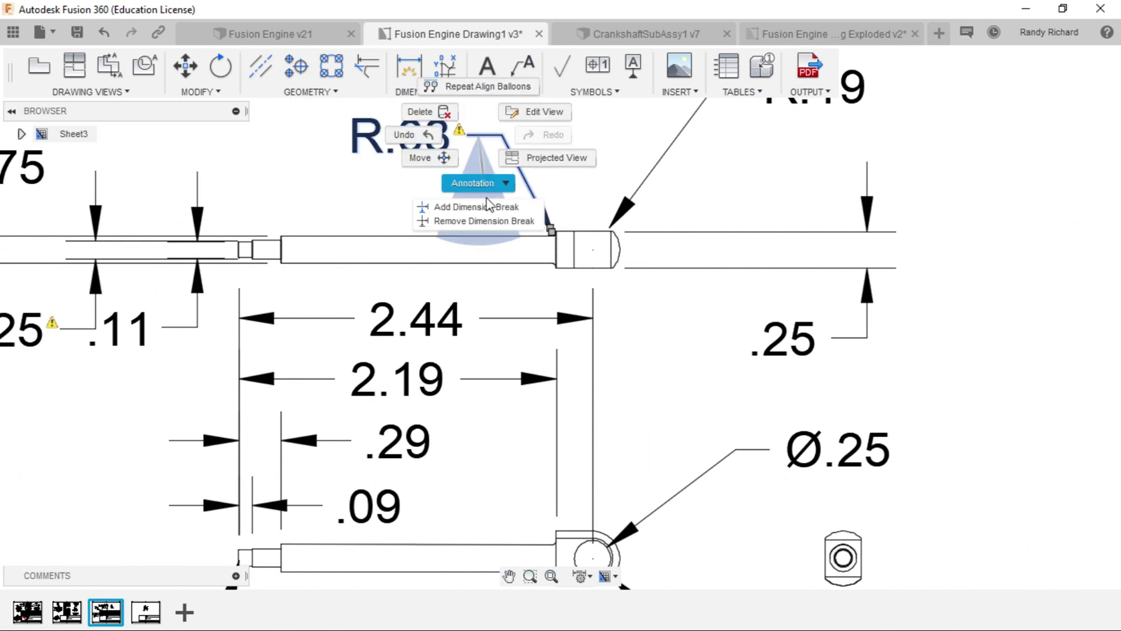
{"action": "left_click", "coordinate": [425, 113]}
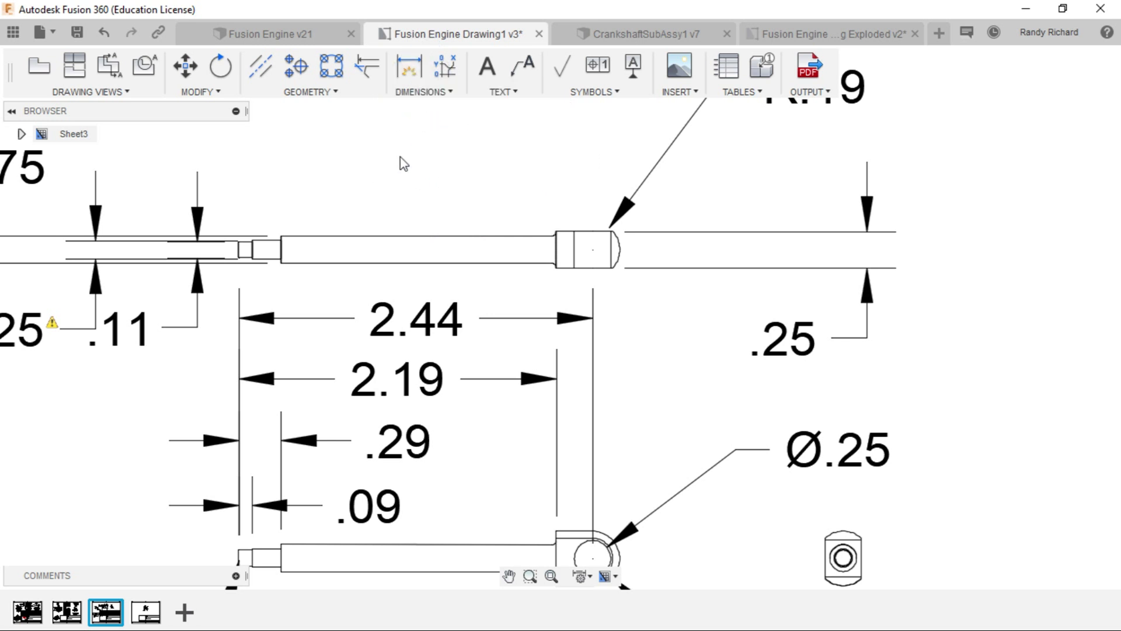
{"action": "left_click", "coordinate": [435, 93]}
{"action": "left_click", "coordinate": [444, 210]}
Zoom in beside the .125 dimension and bring up the drawing's marking menu
{"action": "scroll", "coordinate": [551, 250], "scroll_direction": "up", "scroll_amount": 8}
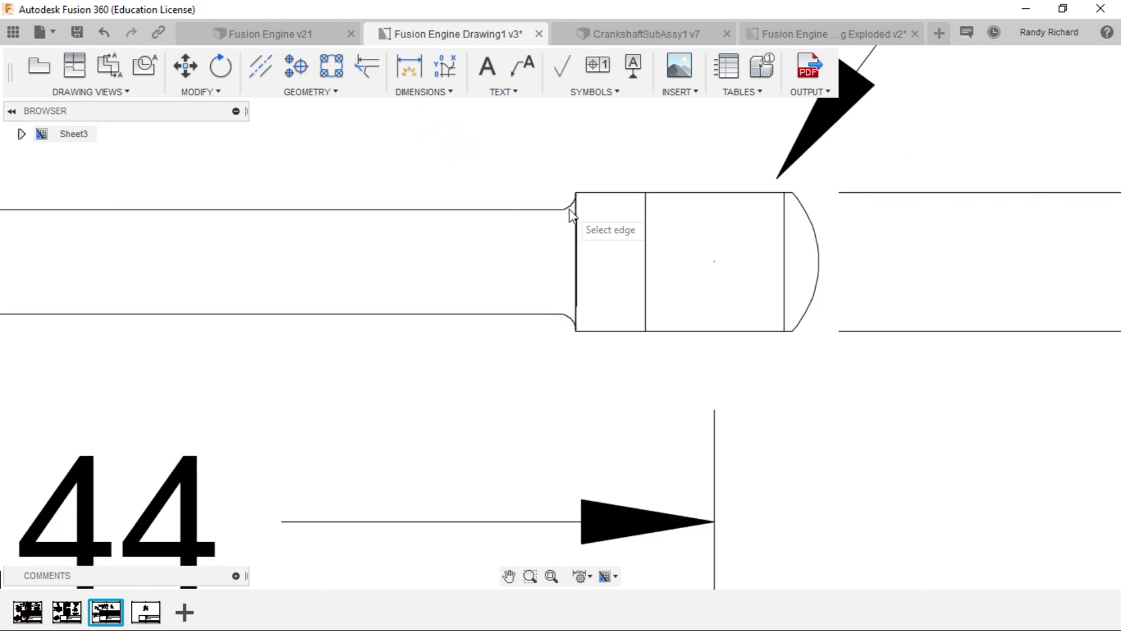
{"action": "scroll", "coordinate": [569, 209], "scroll_direction": "up", "scroll_amount": 6}
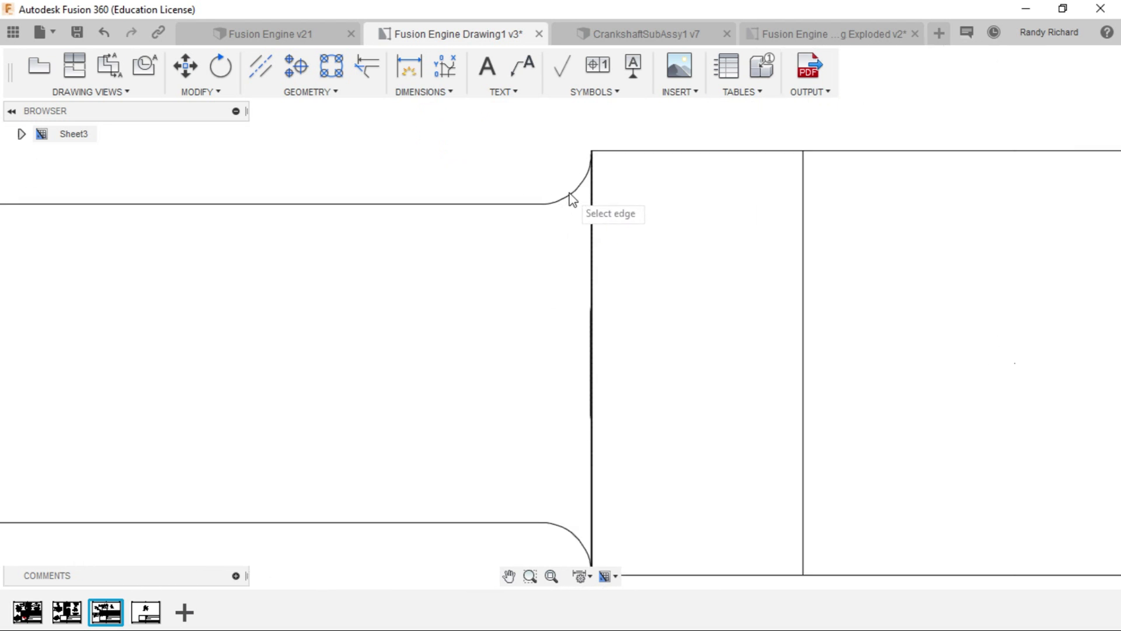
{"action": "scroll", "coordinate": [573, 196], "scroll_direction": "down", "scroll_amount": 3}
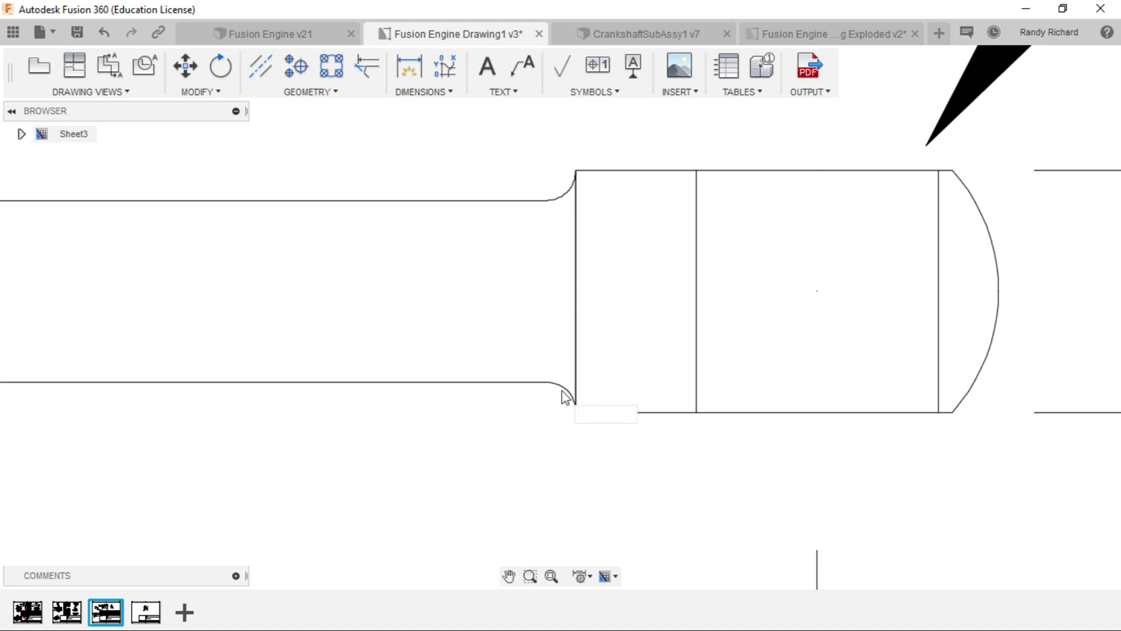
{"action": "scroll", "coordinate": [570, 393], "scroll_direction": "up", "scroll_amount": 3}
{"action": "scroll", "coordinate": [589, 349], "scroll_direction": "down", "scroll_amount": 5}
{"action": "scroll", "coordinate": [584, 354], "scroll_direction": "down", "scroll_amount": 6}
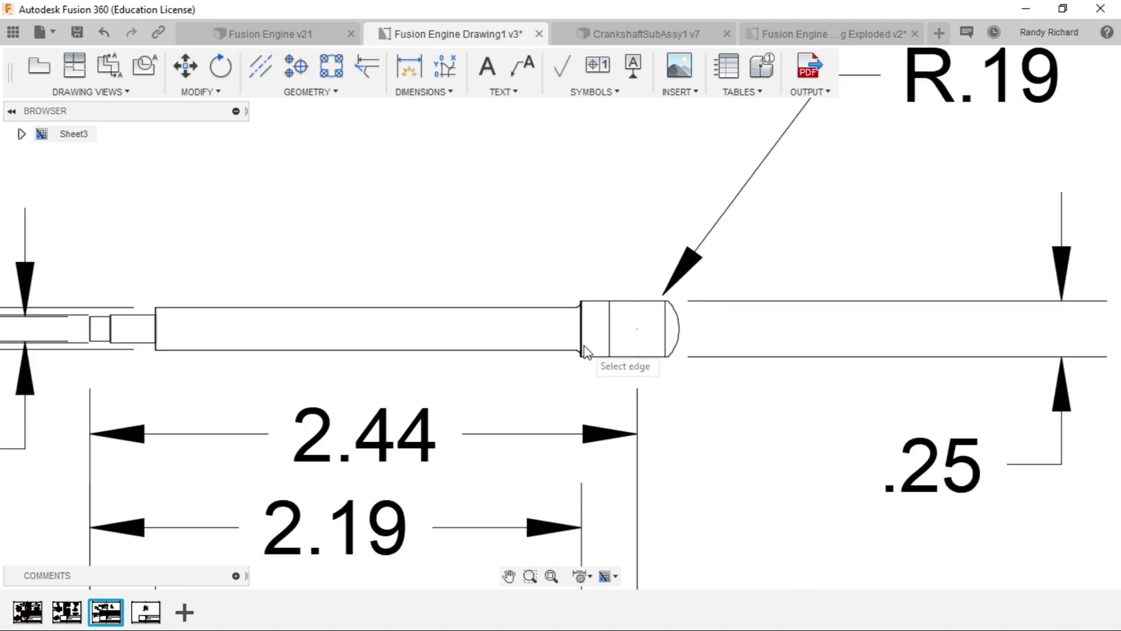
{"action": "scroll", "coordinate": [580, 403], "scroll_direction": "up", "scroll_amount": 4}
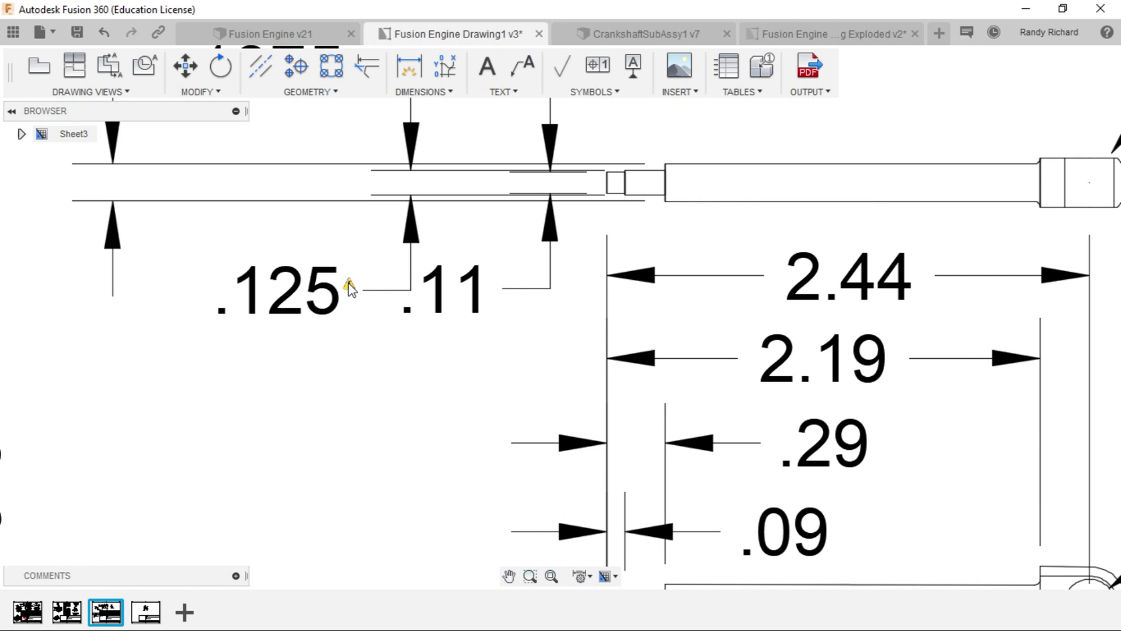
{"action": "right_click", "coordinate": [351, 287]}
Start a general dimension with its first extension-line origin at the shaft step corner
{"action": "left_click", "coordinate": [398, 285]}
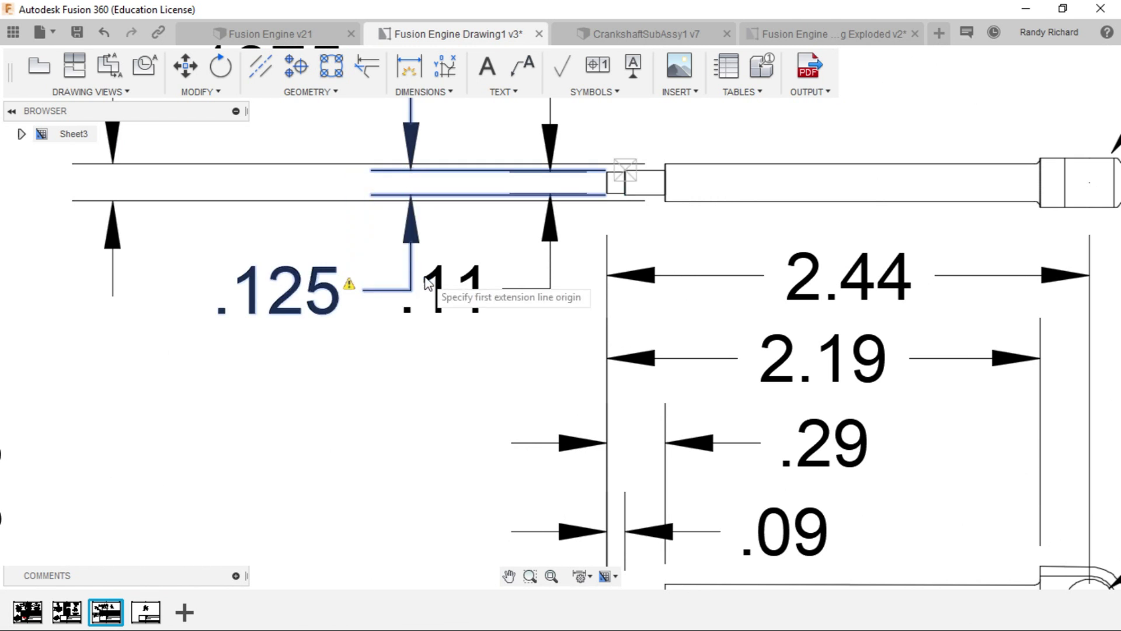
{"action": "scroll", "coordinate": [645, 197], "scroll_direction": "up", "scroll_amount": 2}
{"action": "scroll", "coordinate": [657, 196], "scroll_direction": "up", "scroll_amount": 3}
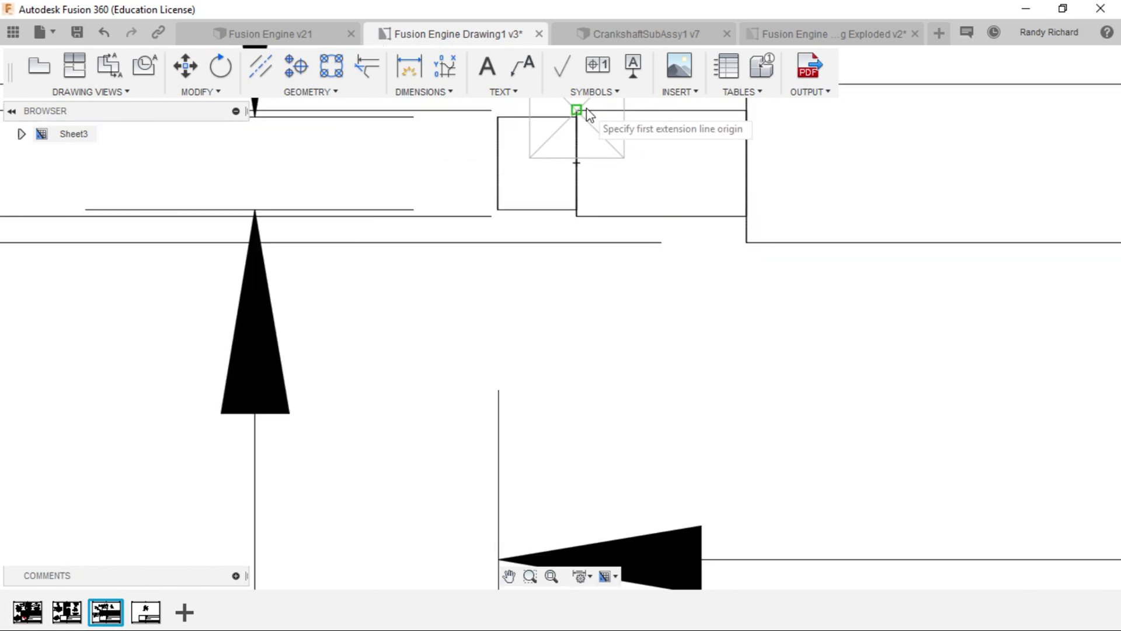
{"action": "scroll", "coordinate": [598, 164], "scroll_direction": "down", "scroll_amount": 3}
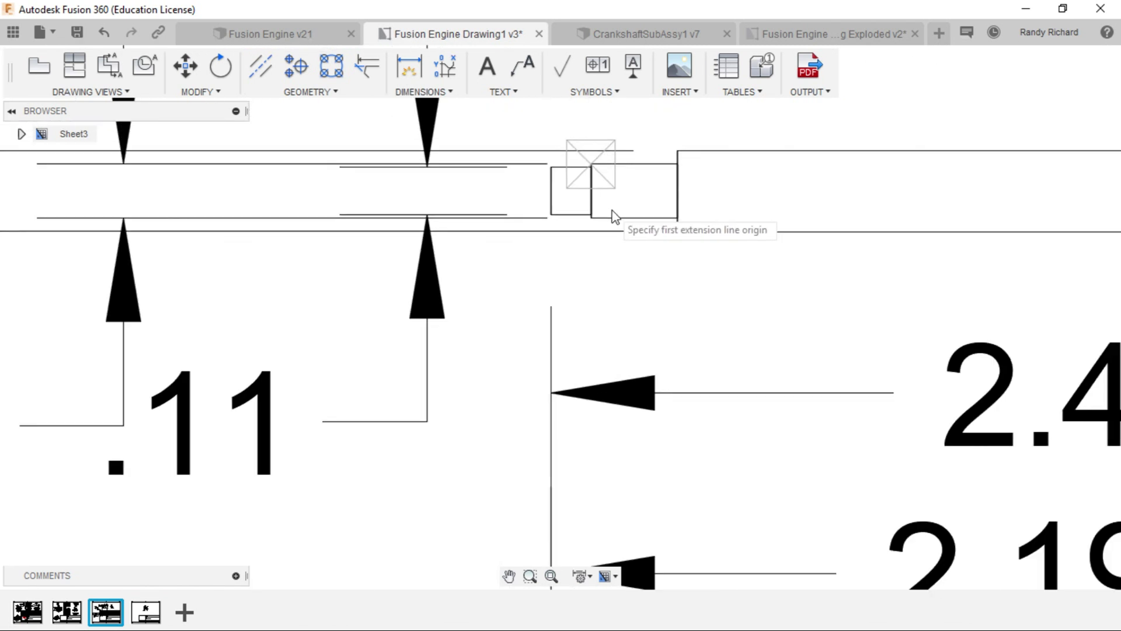
{"action": "scroll", "coordinate": [583, 201], "scroll_direction": "up", "scroll_amount": 3}
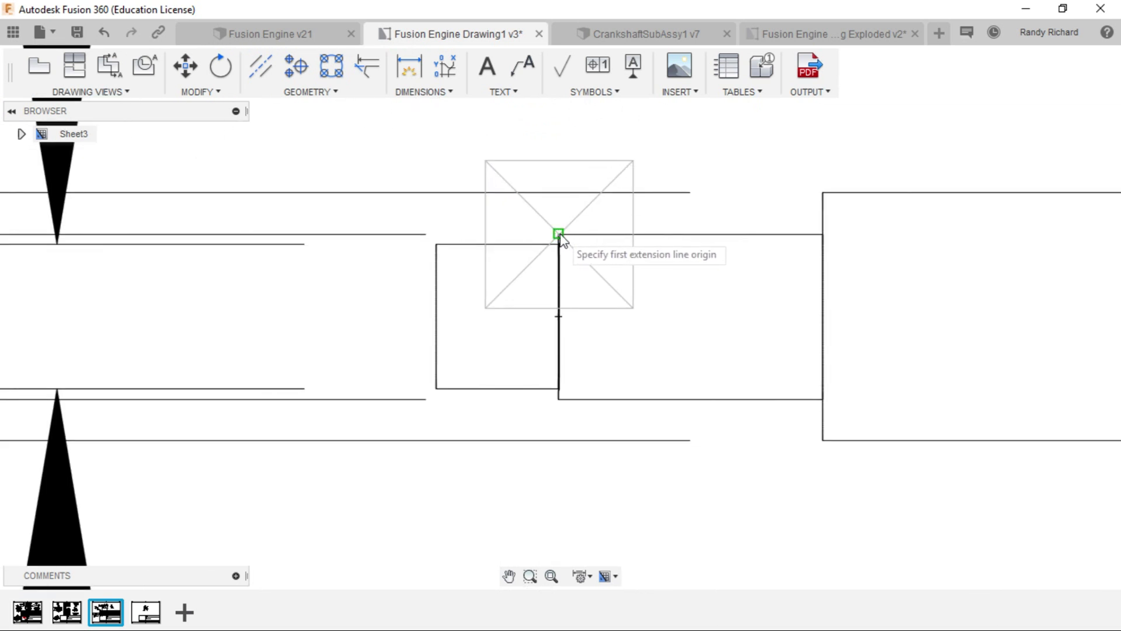
{"action": "left_click", "coordinate": [559, 234]}
{"action": "scroll", "coordinate": [561, 238], "scroll_direction": "down", "scroll_amount": 2}
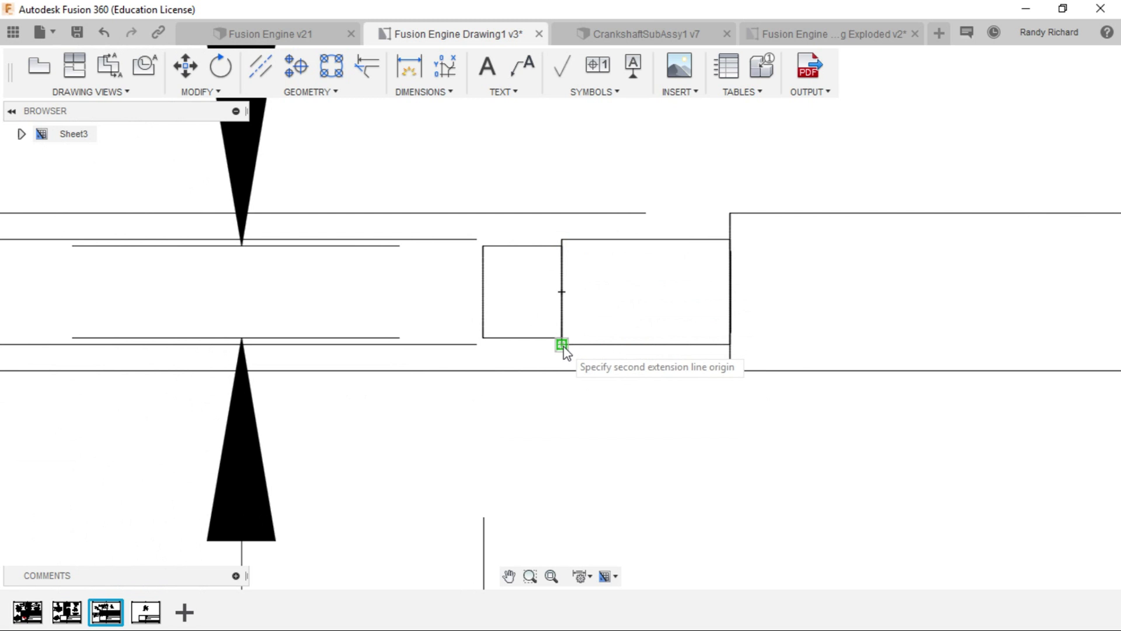
{"action": "scroll", "coordinate": [563, 350], "scroll_direction": "down", "scroll_amount": 5}
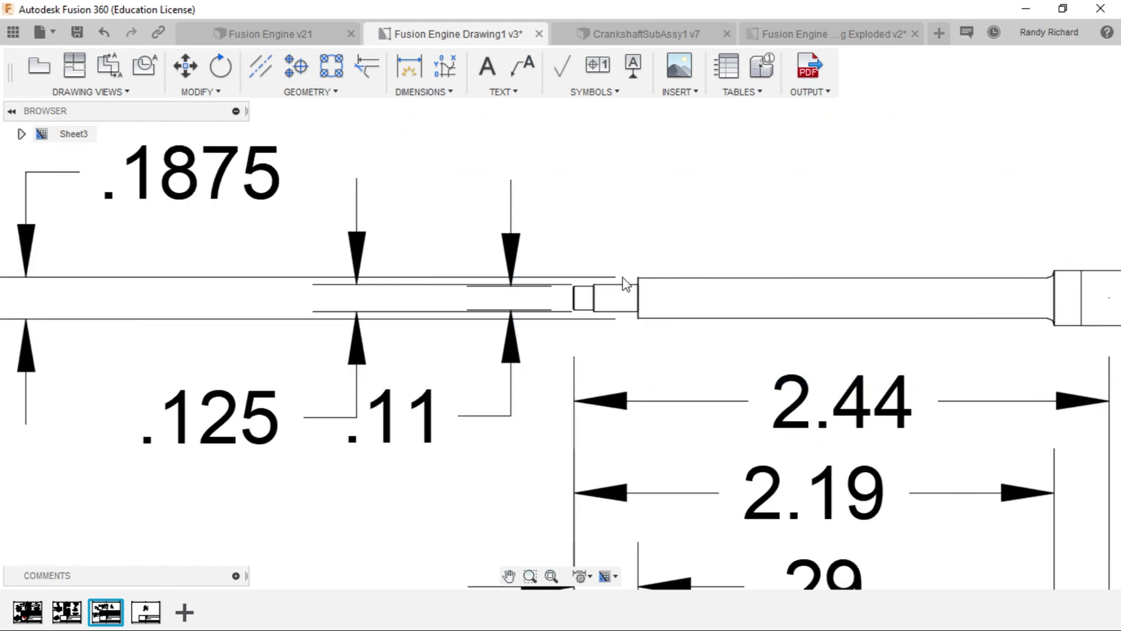
{"action": "scroll", "coordinate": [624, 283], "scroll_direction": "down", "scroll_amount": 2}
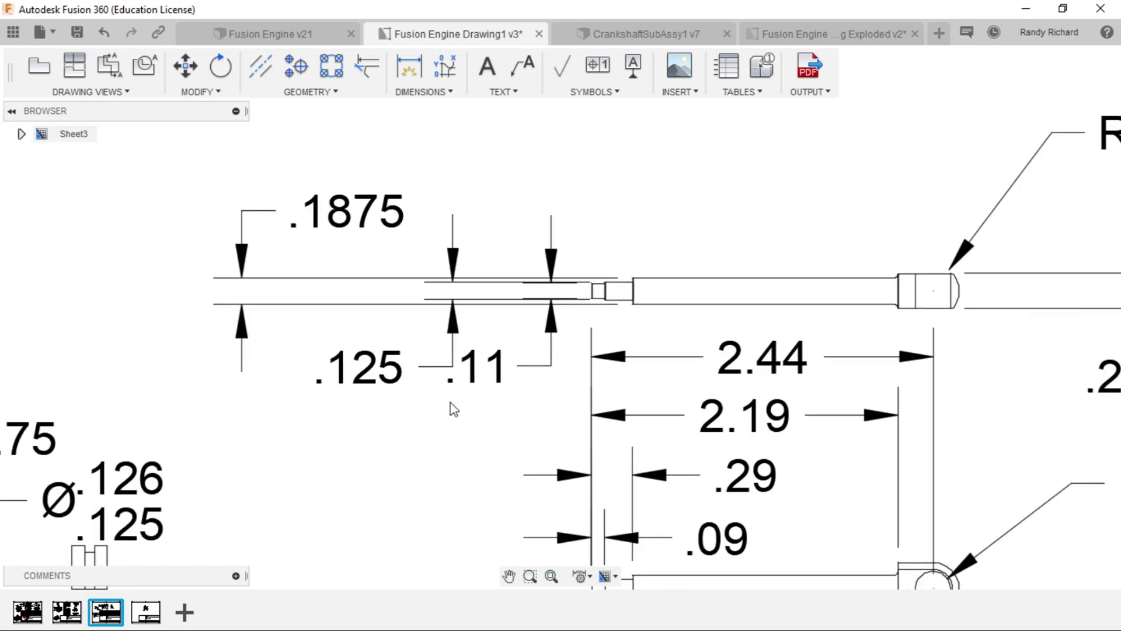
{"action": "scroll", "coordinate": [422, 414], "scroll_direction": "down", "scroll_amount": 1}
{"action": "scroll", "coordinate": [444, 409], "scroll_direction": "down", "scroll_amount": 2}
{"action": "scroll", "coordinate": [435, 406], "scroll_direction": "up", "scroll_amount": 1}
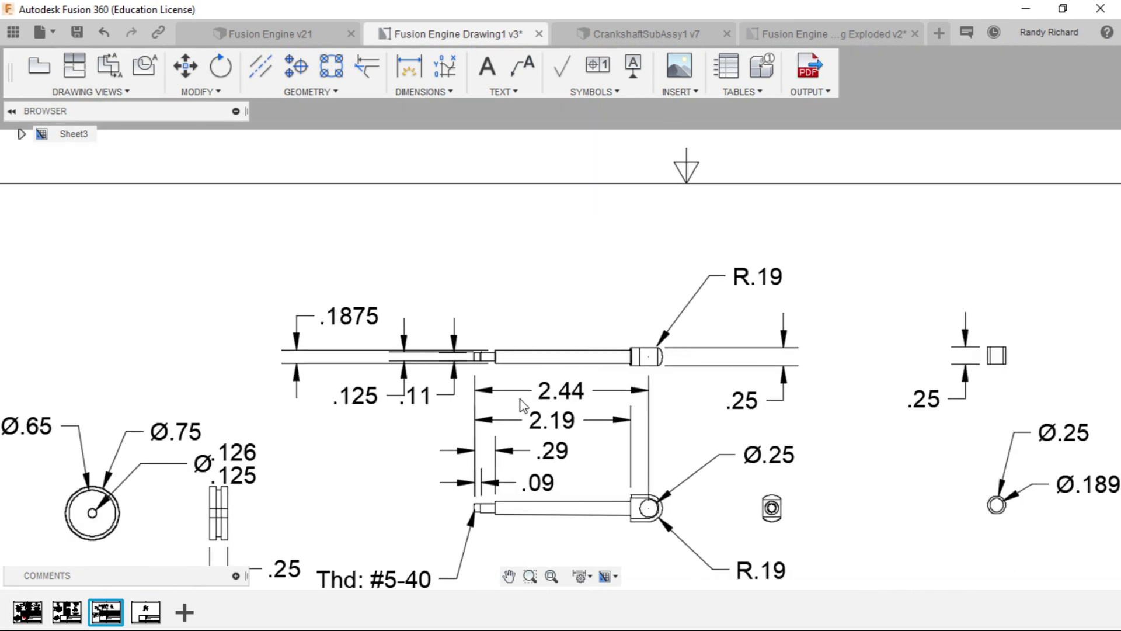
{"action": "left_click", "coordinate": [421, 93]}
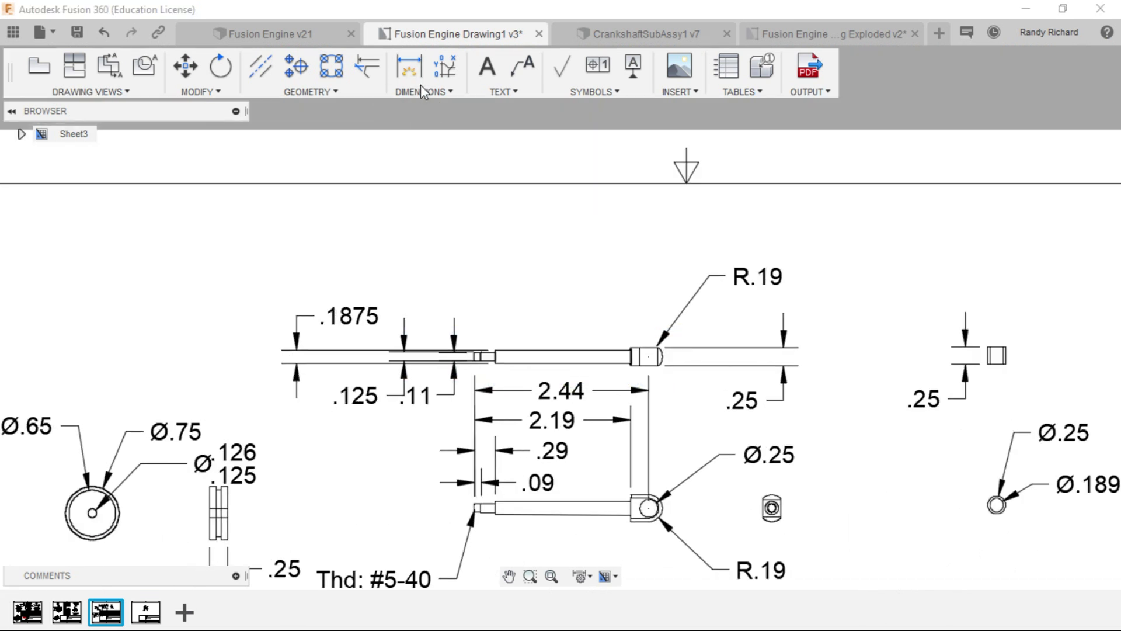
{"action": "left_click", "coordinate": [420, 94]}
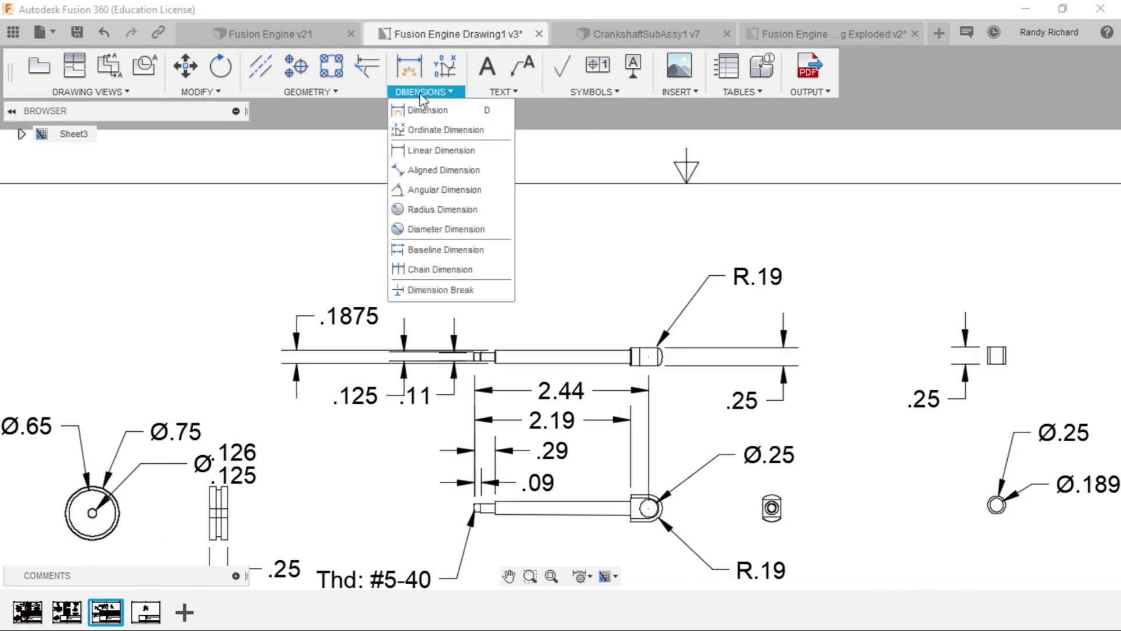
{"action": "left_click", "coordinate": [441, 210]}
{"action": "scroll", "coordinate": [553, 358], "scroll_direction": "up", "scroll_amount": 5}
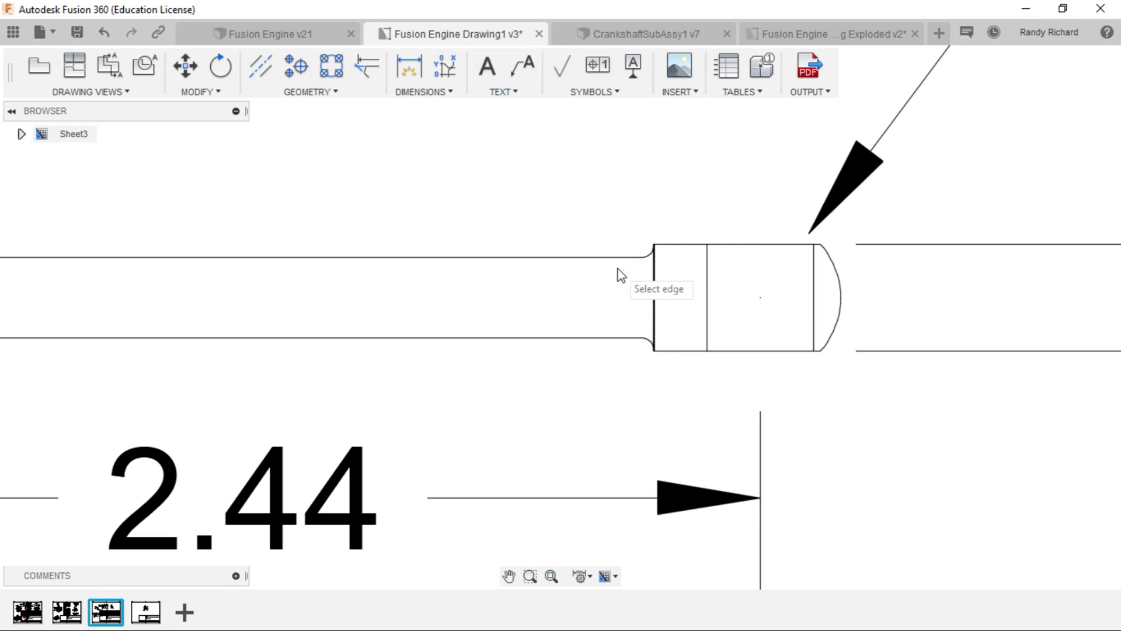
{"action": "left_click", "coordinate": [397, 96]}
{"action": "left_click", "coordinate": [435, 210]}
{"action": "key", "text": "F6"}
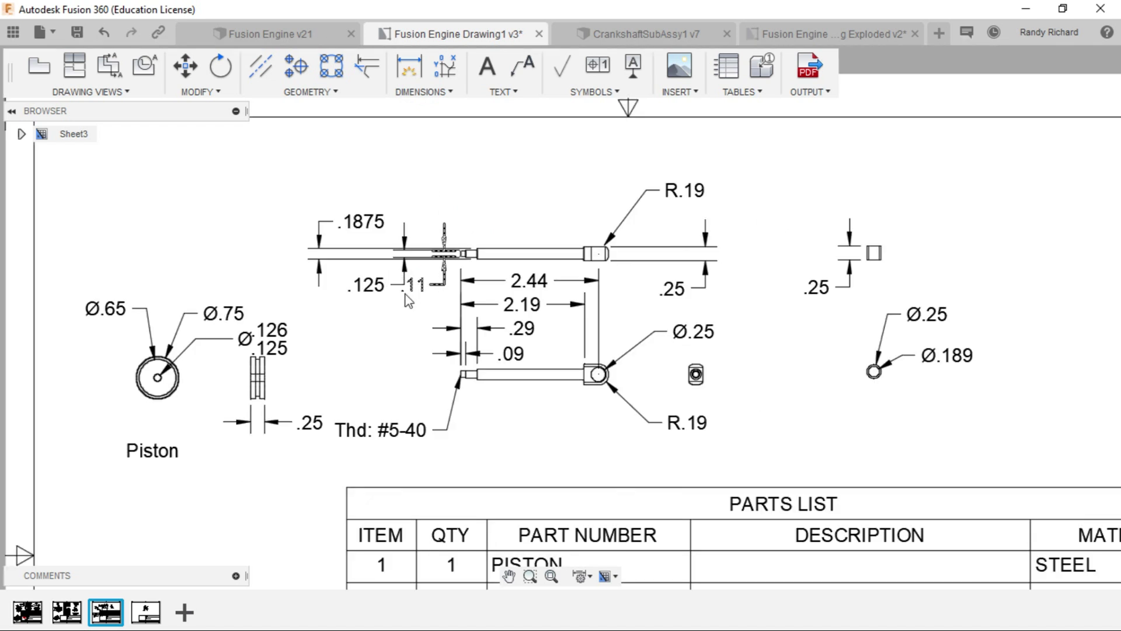
{"action": "scroll", "coordinate": [386, 296], "scroll_direction": "down", "scroll_amount": 2}
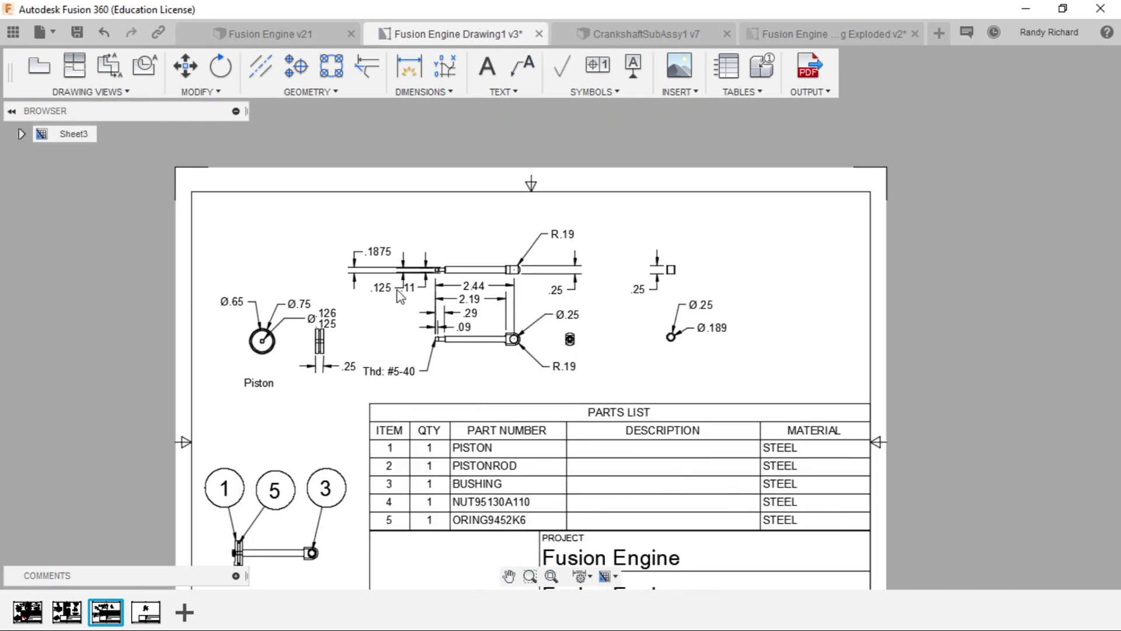
{"action": "scroll", "coordinate": [462, 366], "scroll_direction": "down", "scroll_amount": 4}
{"action": "scroll", "coordinate": [603, 547], "scroll_direction": "up", "scroll_amount": 3}
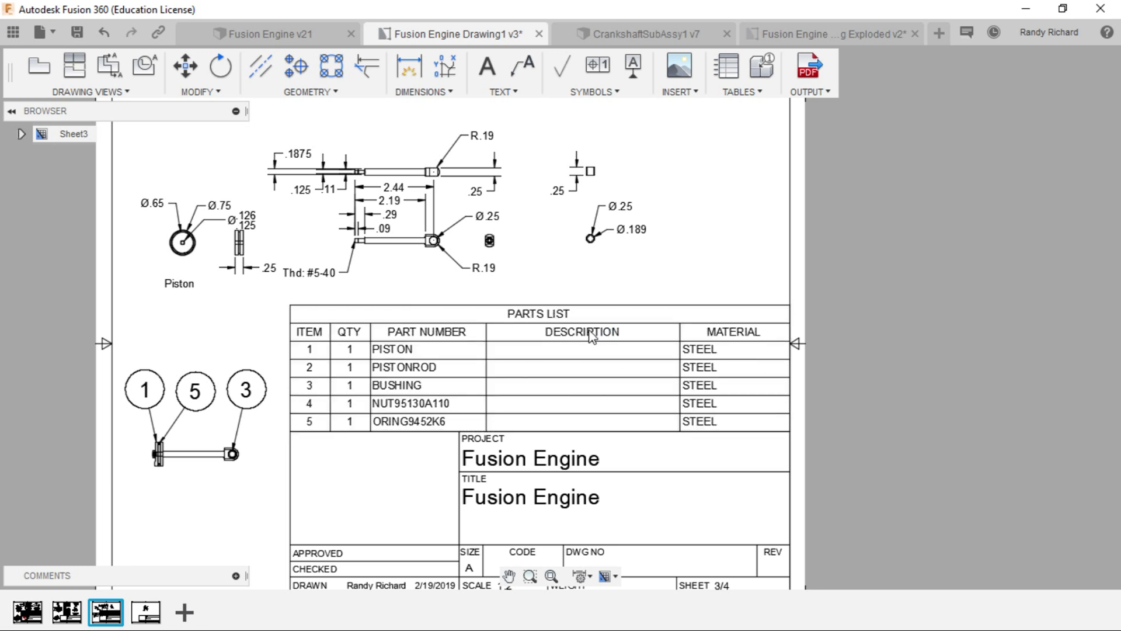
{"action": "left_click", "coordinate": [477, 364]}
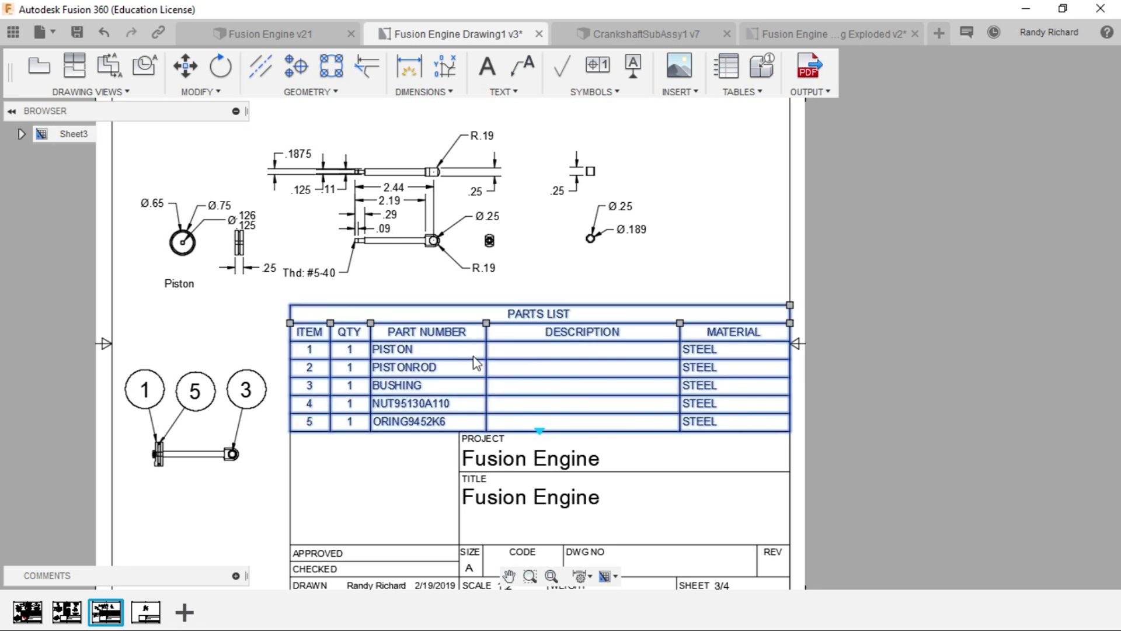
{"action": "key", "text": "Escape"}
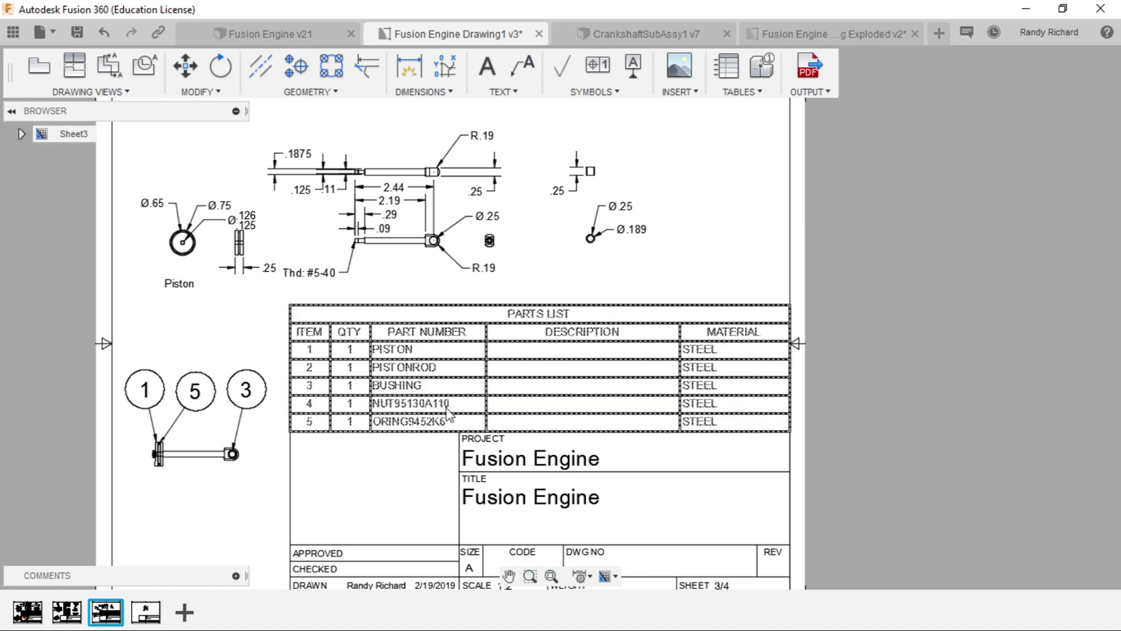
Uncheck Description and QTY in the Parts List settings and close the panel
{"action": "double_click", "coordinate": [739, 376]}
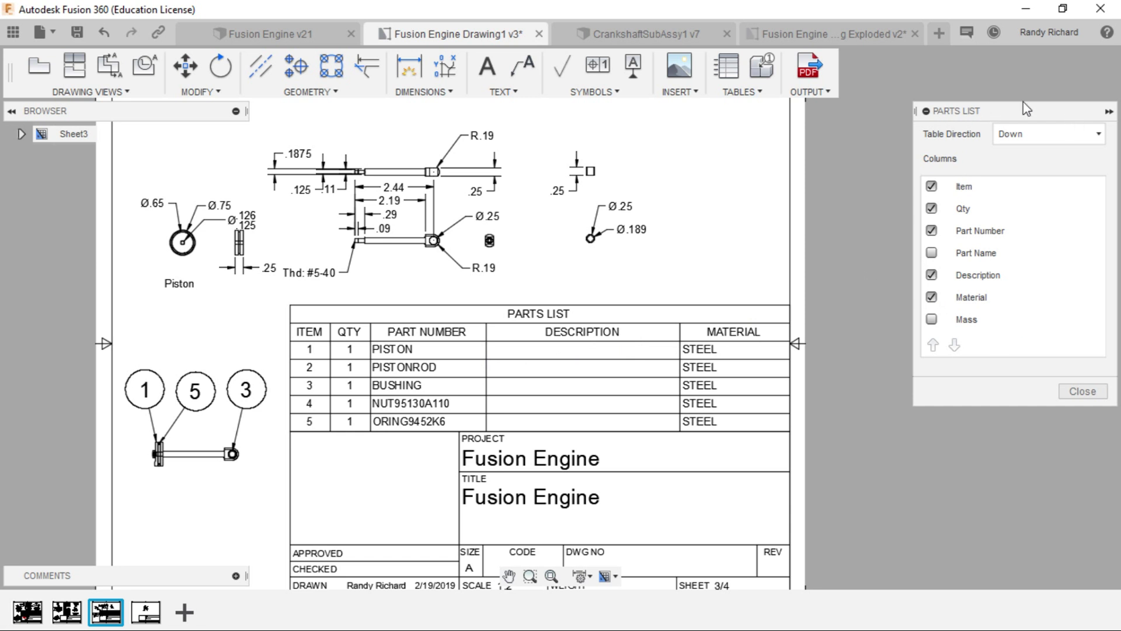
{"action": "left_click_drag", "start_coordinate": [1023, 114], "coordinate": [948, 139]}
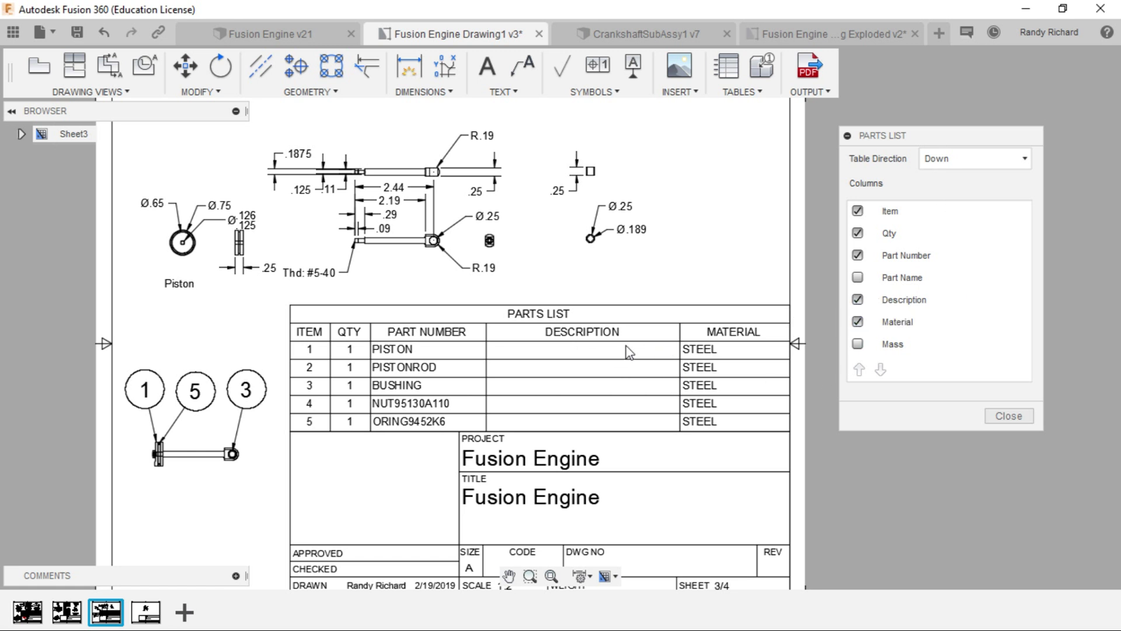
{"action": "left_click", "coordinate": [853, 301]}
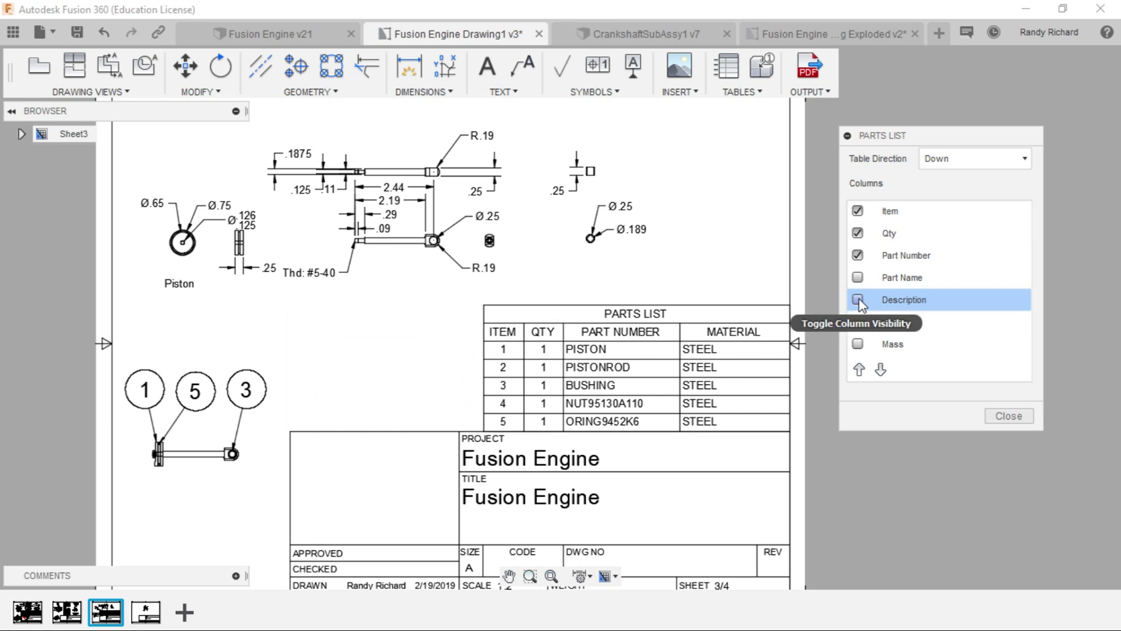
{"action": "left_click", "coordinate": [857, 299]}
{"action": "left_click", "coordinate": [858, 301]}
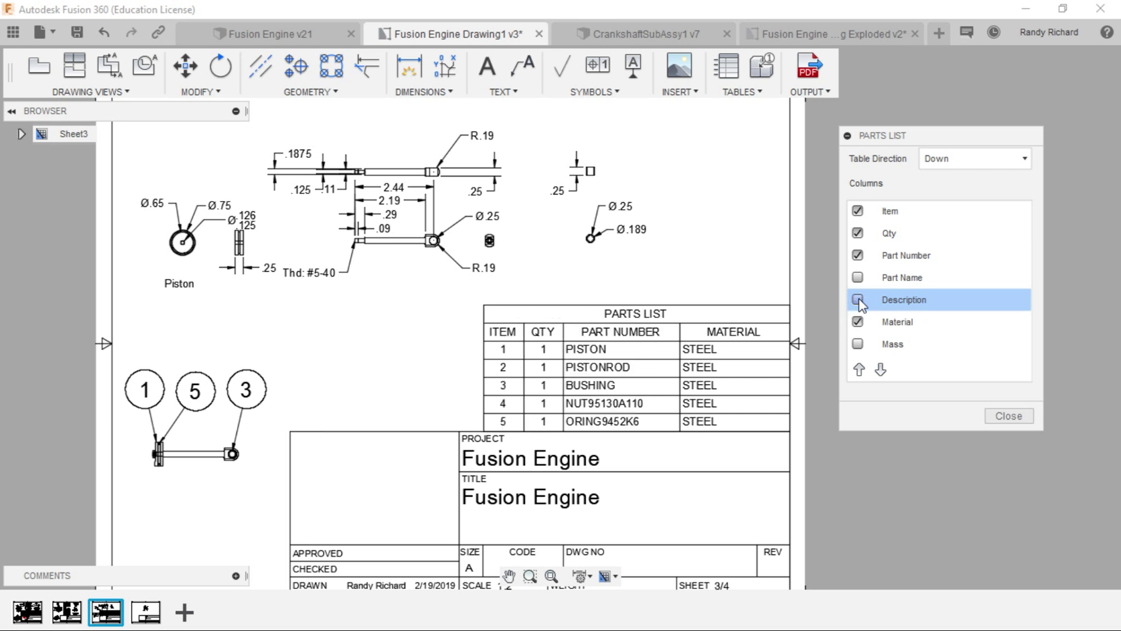
{"action": "left_click", "coordinate": [858, 234]}
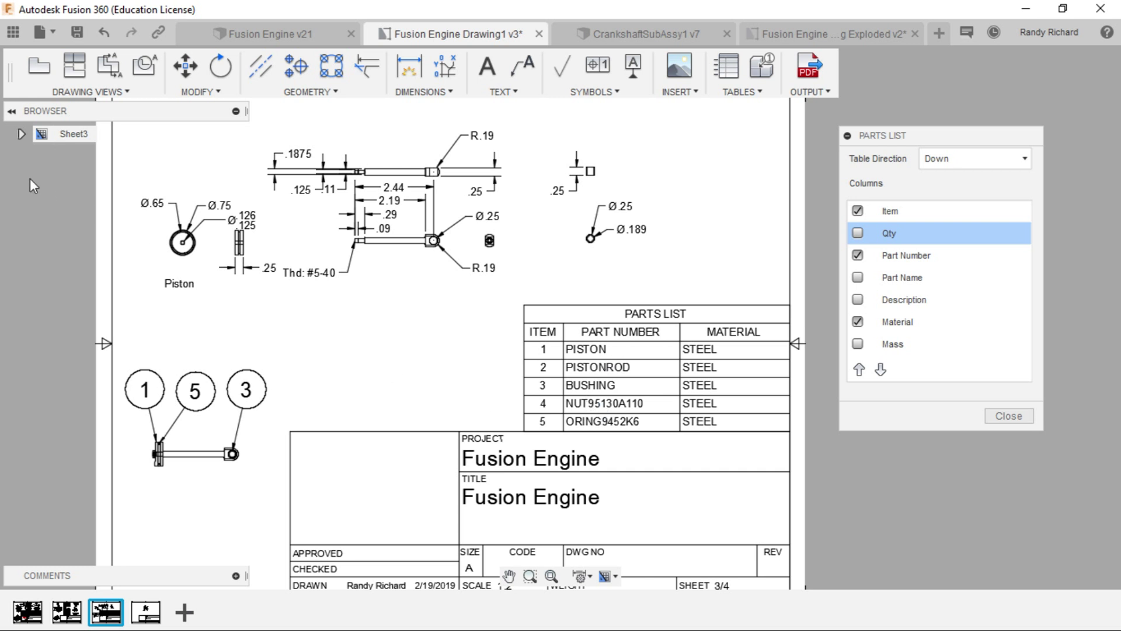
{"action": "left_click", "coordinate": [22, 134]}
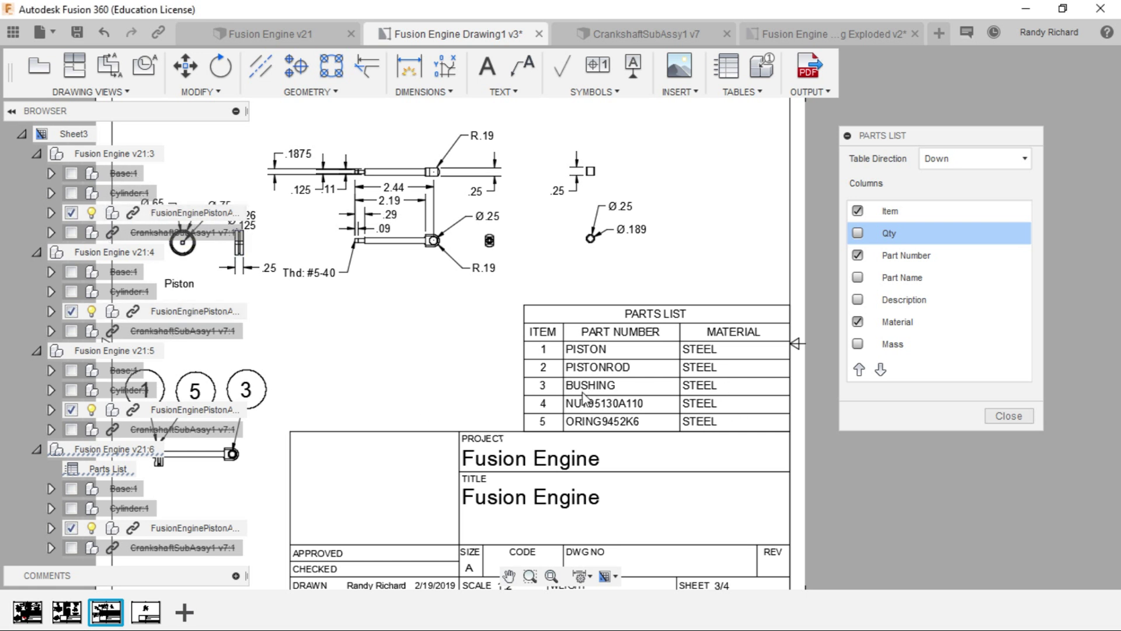
{"action": "left_click", "coordinate": [23, 134]}
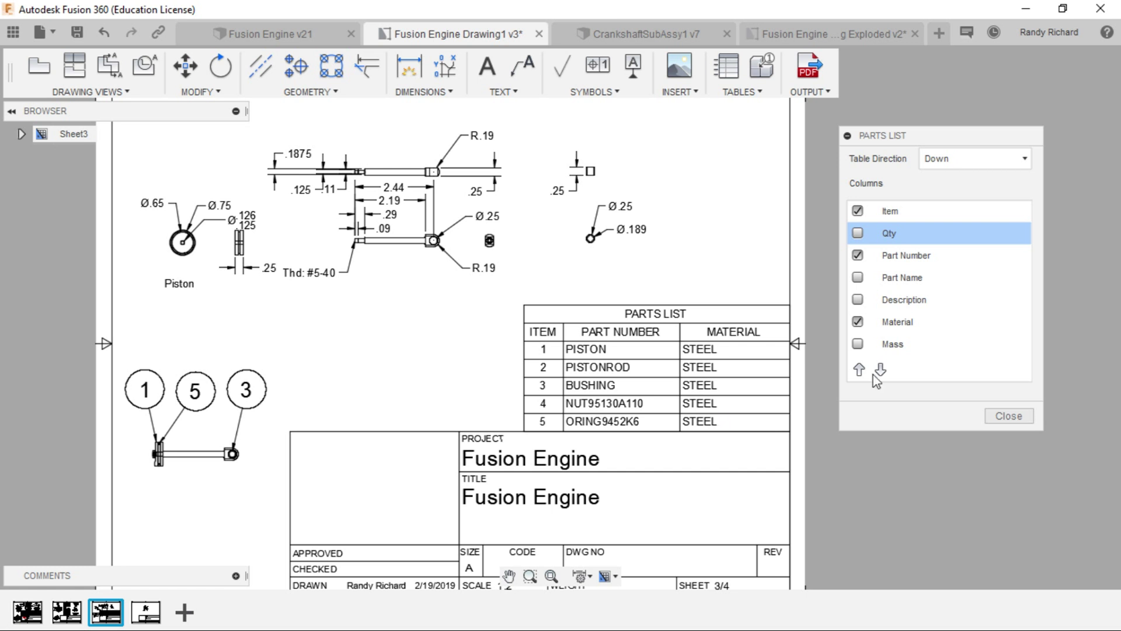
{"action": "left_click", "coordinate": [1010, 416]}
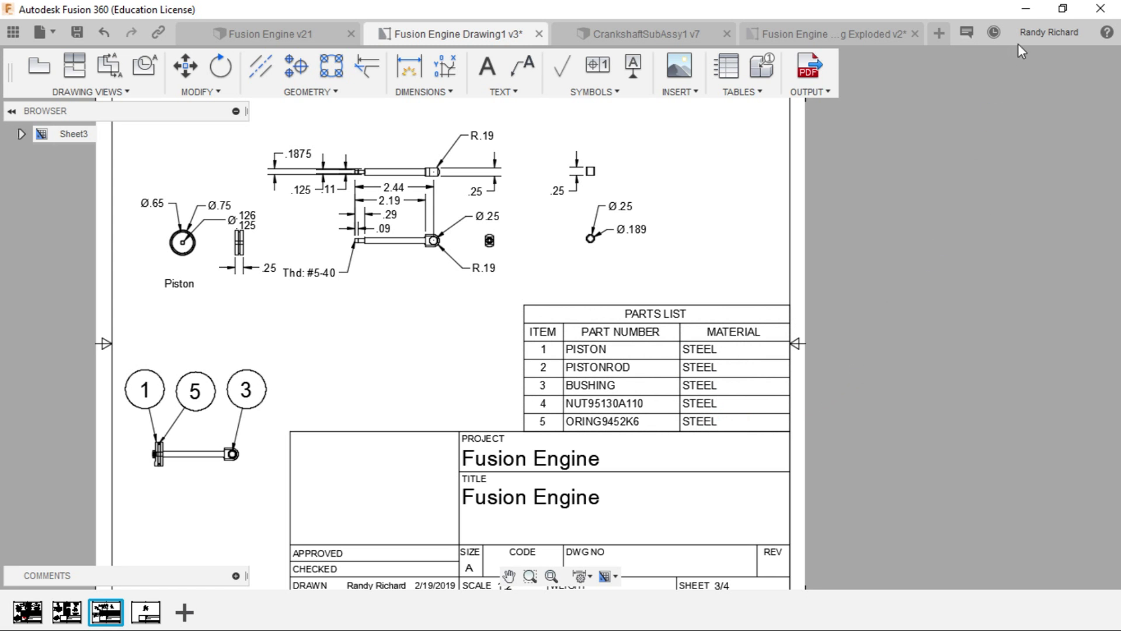
{"action": "left_click", "coordinate": [1040, 31]}
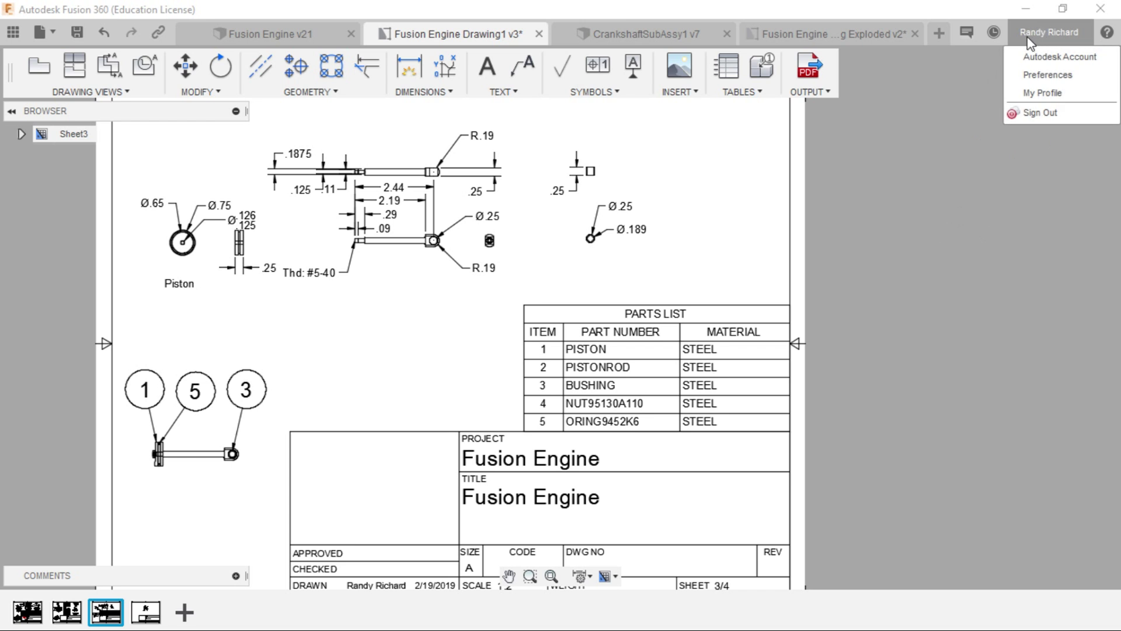
{"action": "left_click", "coordinate": [1043, 76]}
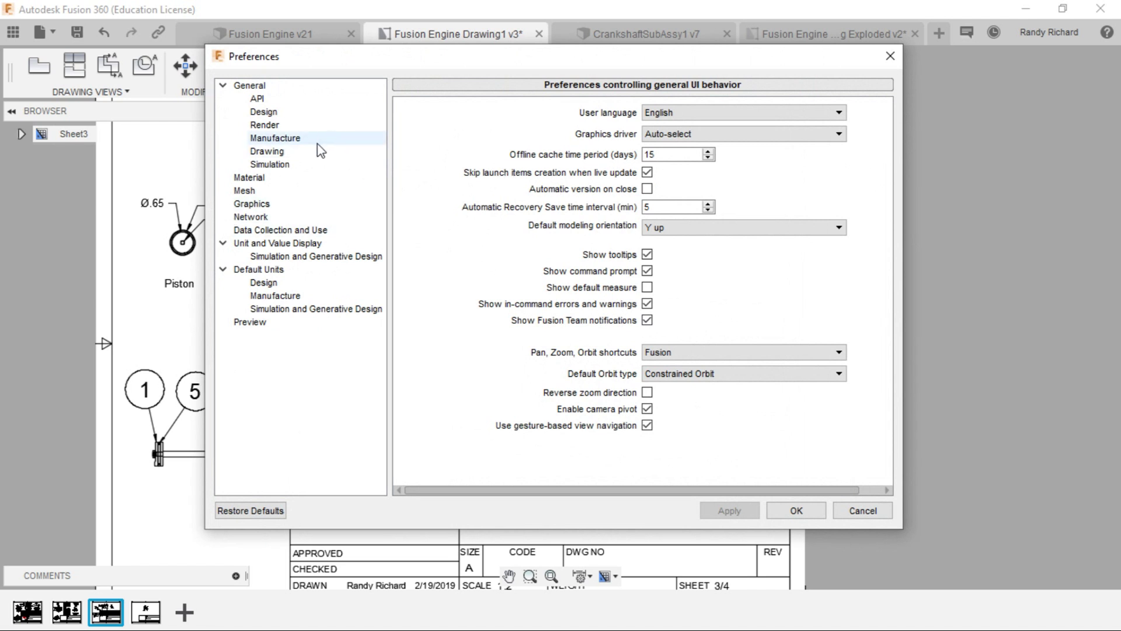
{"action": "left_click", "coordinate": [264, 177]}
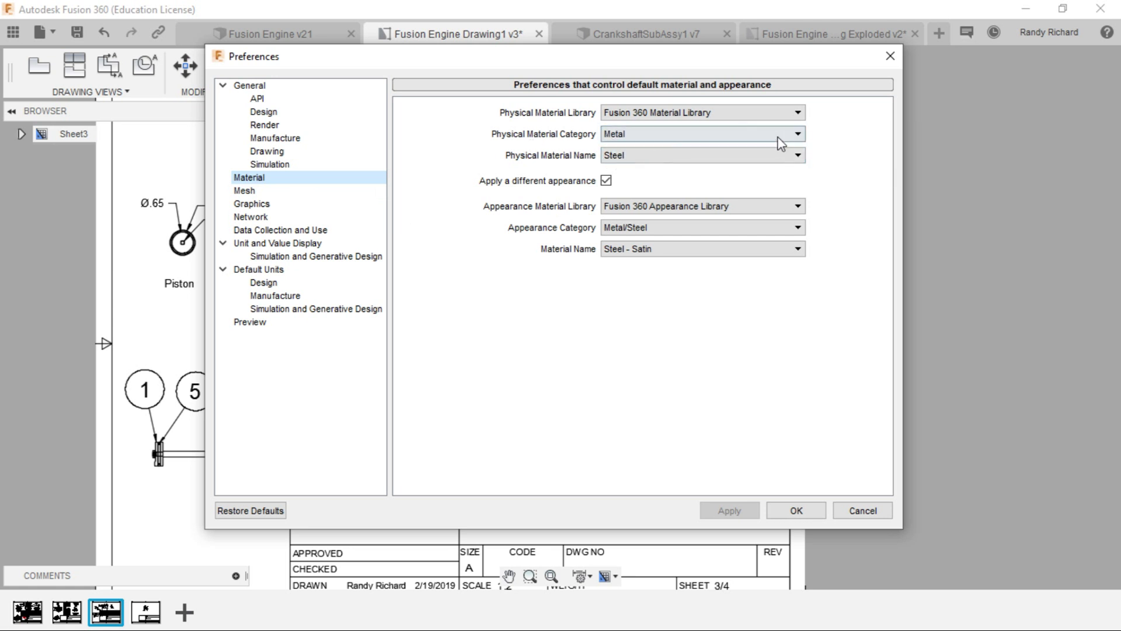
{"action": "left_click", "coordinate": [797, 136]}
{"action": "left_click", "coordinate": [806, 159]}
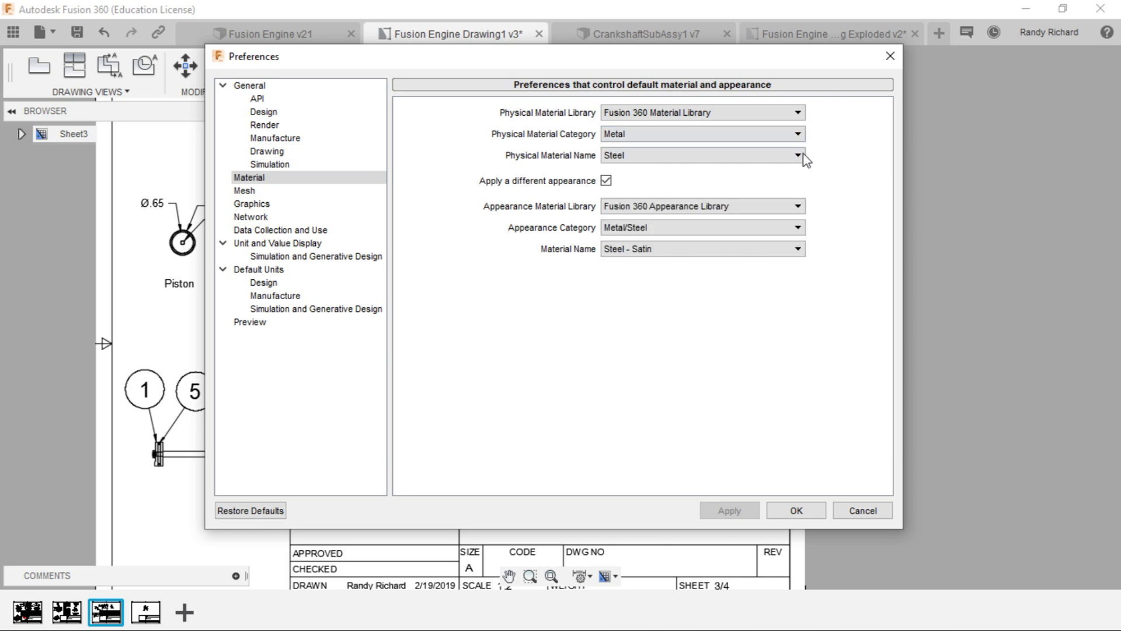
{"action": "left_click", "coordinate": [798, 156]}
{"action": "left_click", "coordinate": [802, 156]}
{"action": "left_click", "coordinate": [535, 228]}
{"action": "left_click", "coordinate": [646, 250]}
{"action": "left_click", "coordinate": [816, 514]}
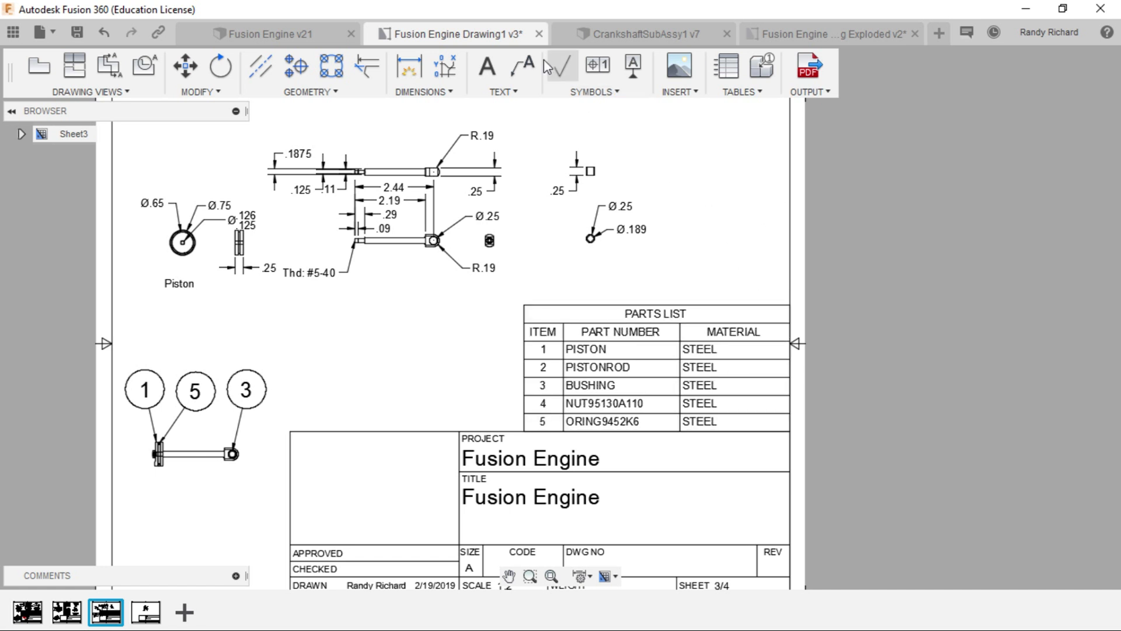
Switch to the Fusion Engine v21 model and open FusionEnginePistonAssy from the Data Panel
{"action": "left_click", "coordinate": [303, 35]}
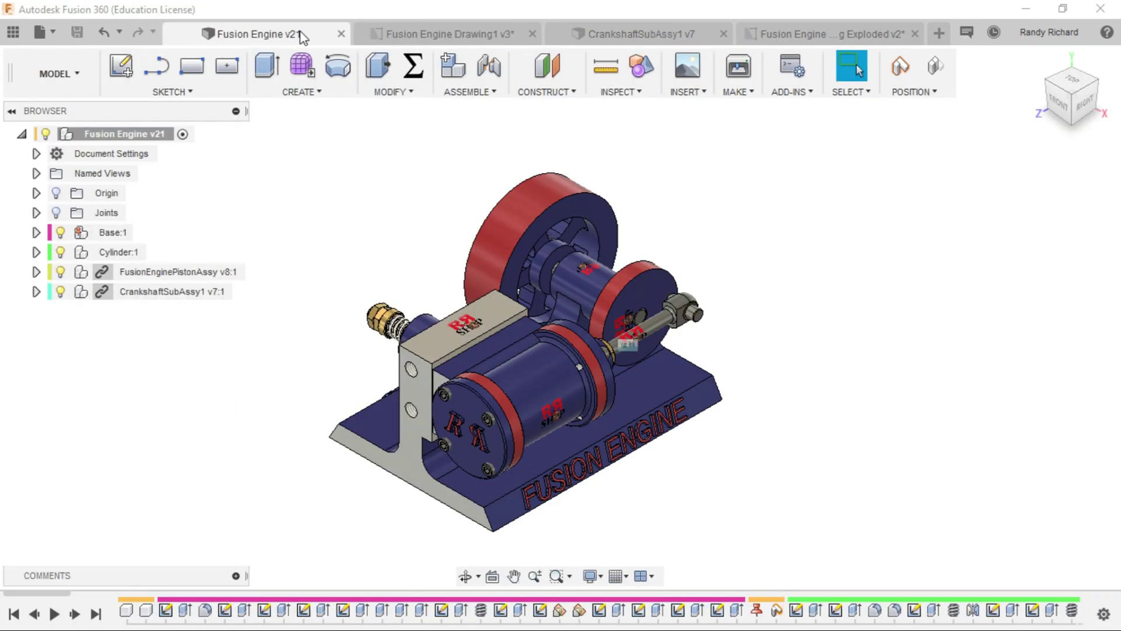
{"action": "left_click", "coordinate": [36, 272]}
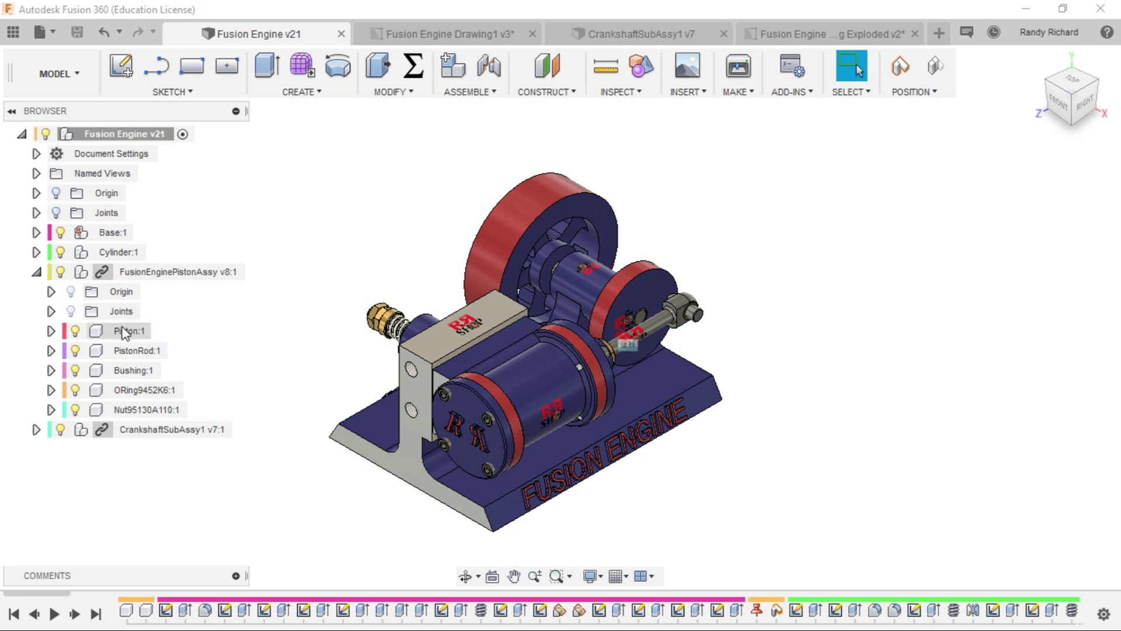
{"action": "left_click", "coordinate": [14, 34]}
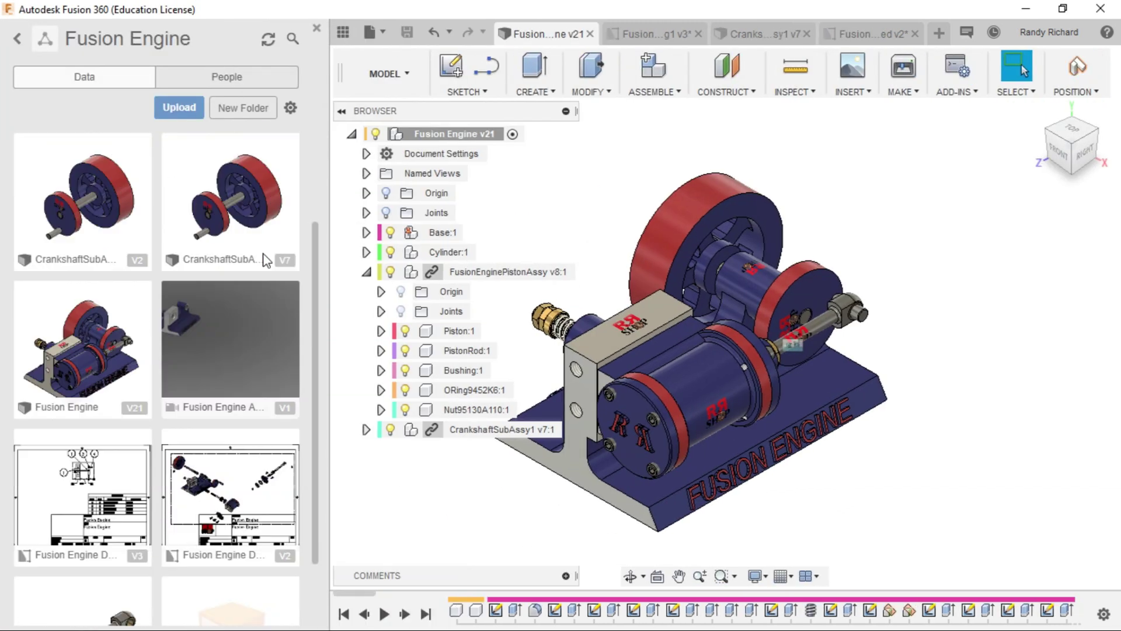
{"action": "scroll", "coordinate": [264, 259], "scroll_direction": "down", "scroll_amount": 2}
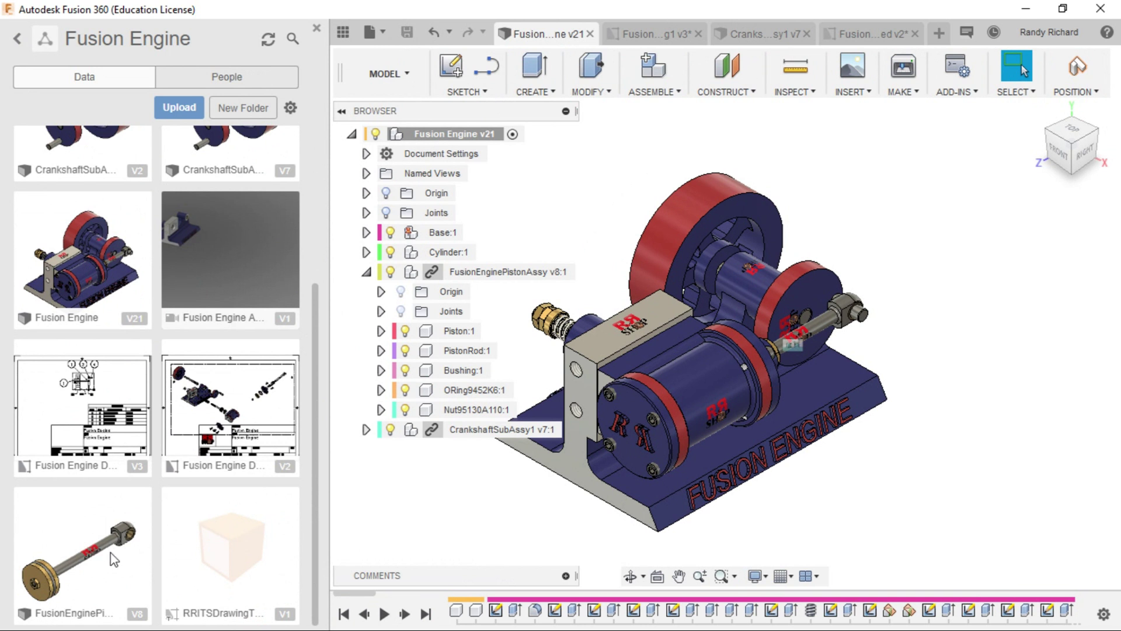
{"action": "left_click", "coordinate": [90, 550]}
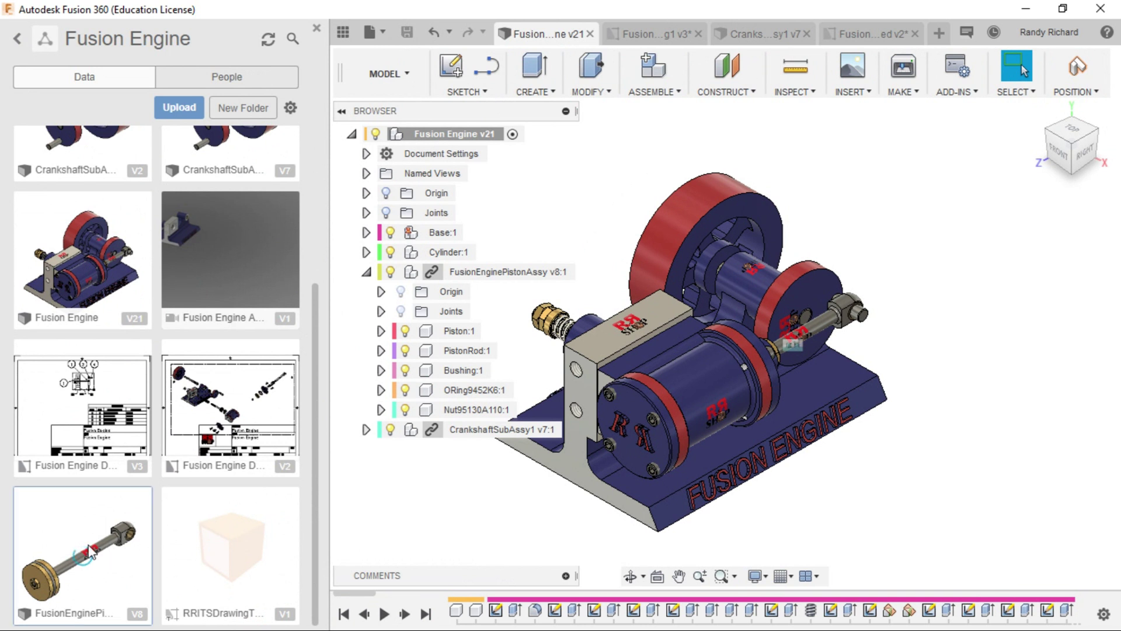
{"action": "double_click", "coordinate": [90, 550]}
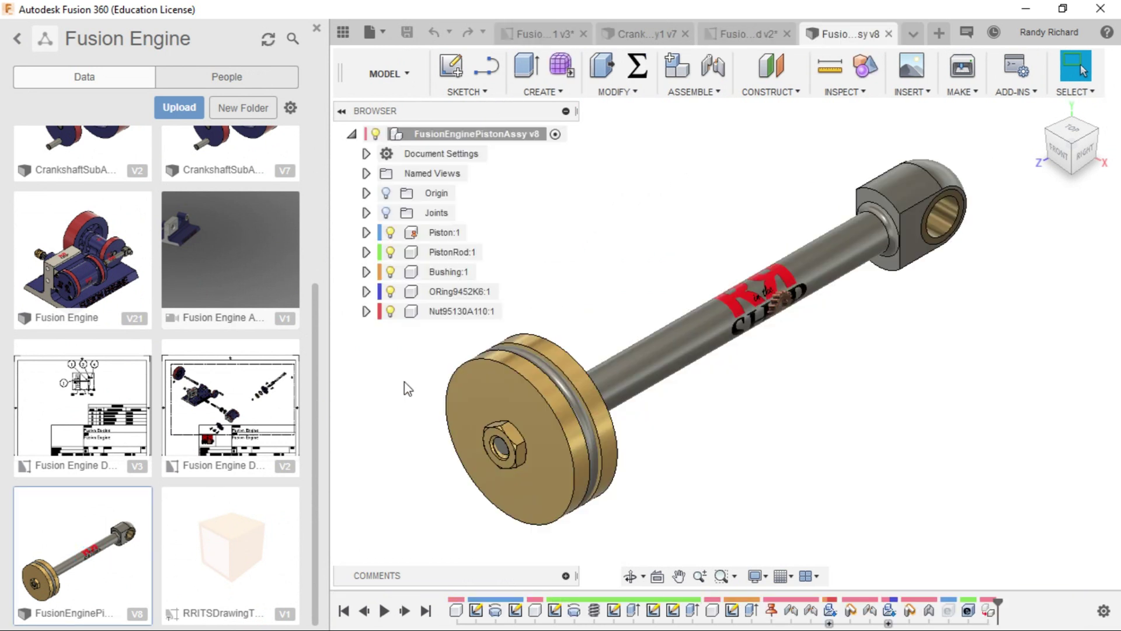
Close the Data Panel and right-click the Bushing component in the browser
{"action": "left_click", "coordinate": [317, 28]}
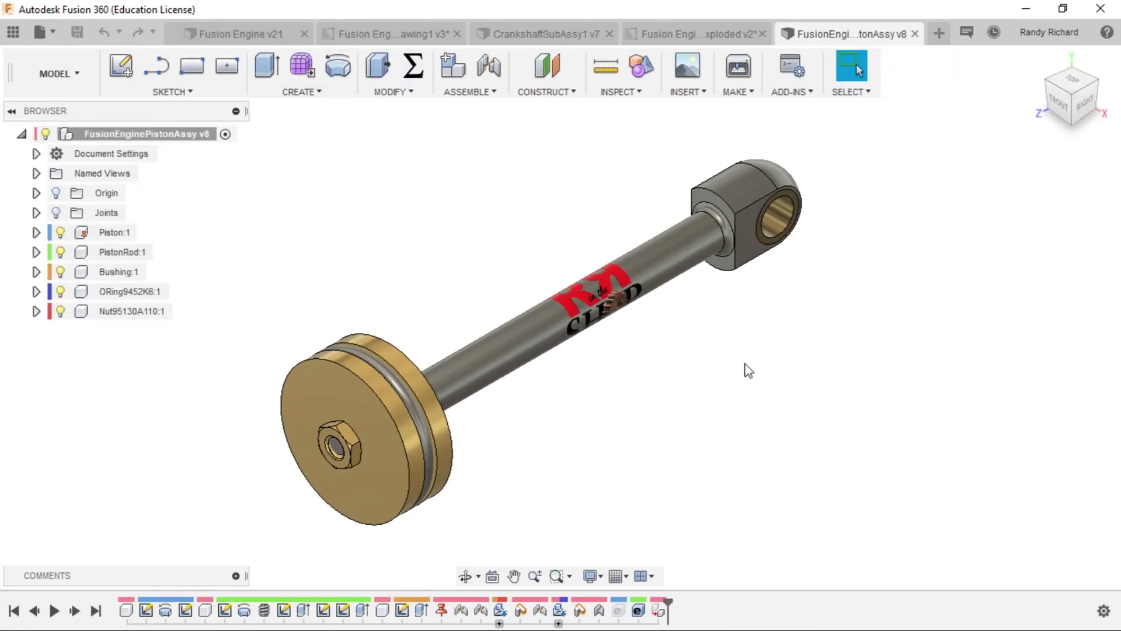
{"action": "scroll", "coordinate": [749, 361], "scroll_direction": "down", "scroll_amount": 2}
{"action": "scroll", "coordinate": [713, 403], "scroll_direction": "up", "scroll_amount": 2}
{"action": "scroll", "coordinate": [713, 403], "scroll_direction": "down", "scroll_amount": 2}
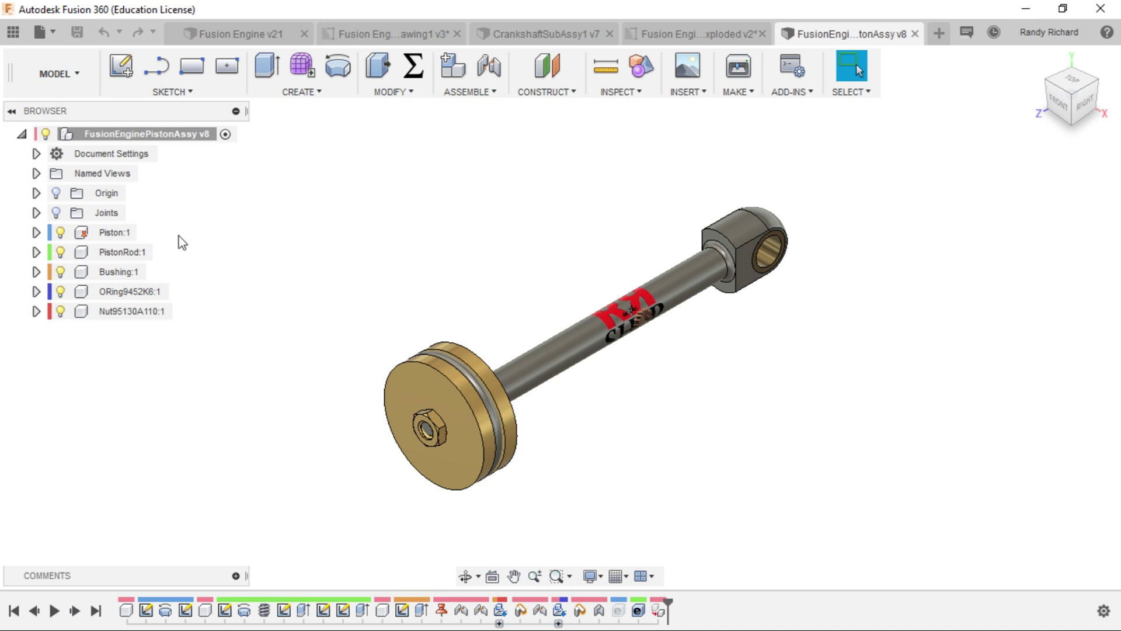
{"action": "right_click", "coordinate": [112, 272]}
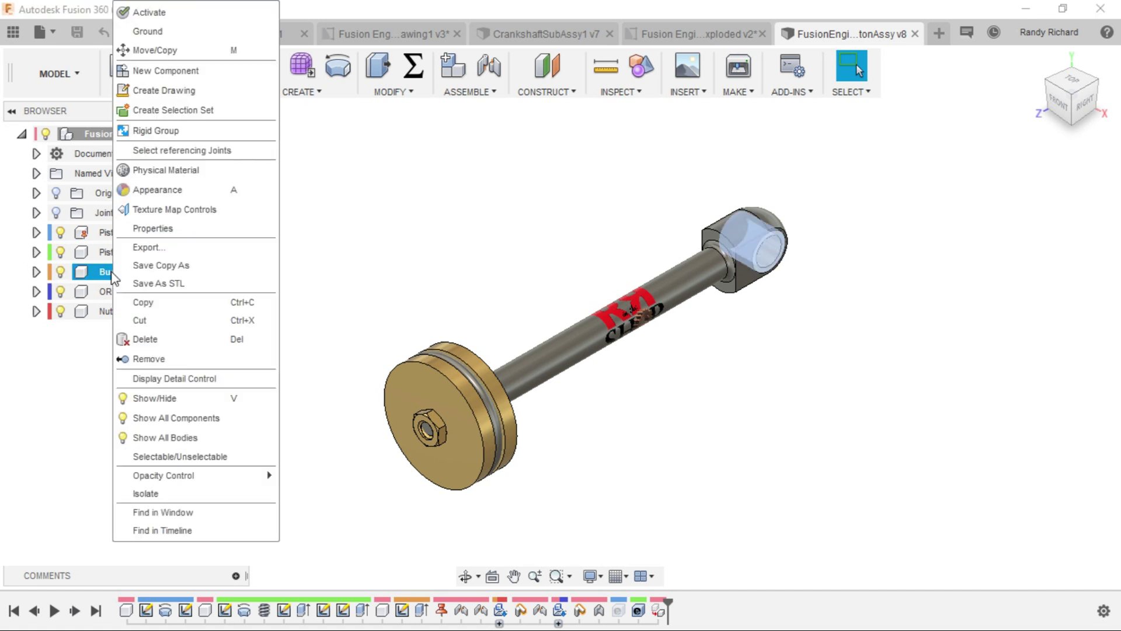
Open Physical Material for the Bushing and browse the library for Bronze
{"action": "left_click", "coordinate": [153, 170]}
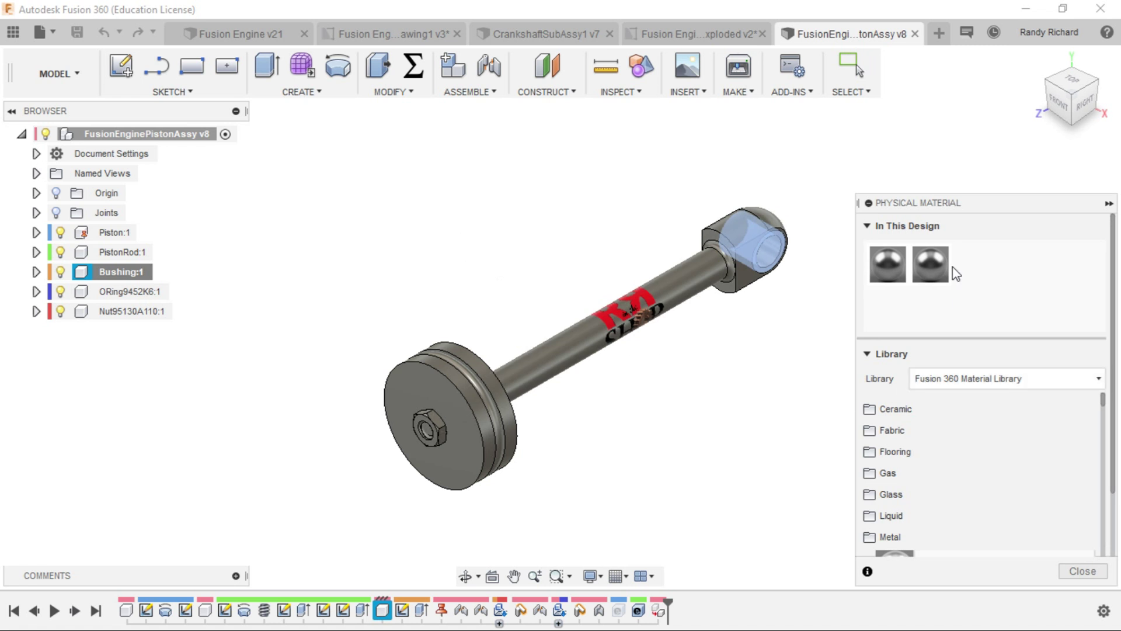
{"action": "left_click_drag", "start_coordinate": [1015, 204], "coordinate": [987, 142]}
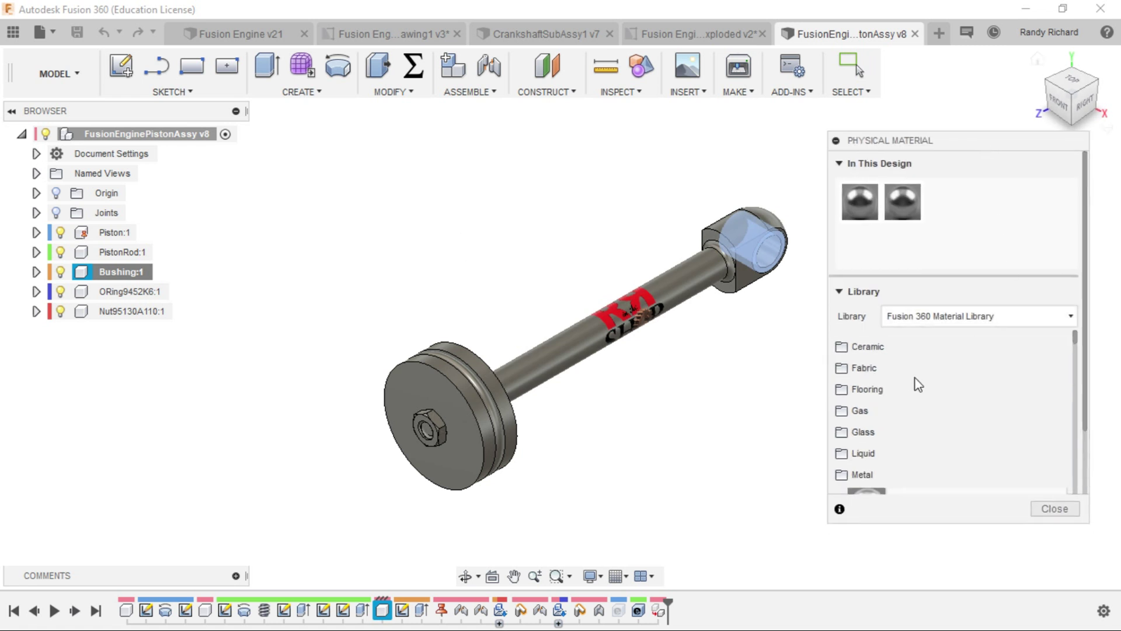
{"action": "scroll", "coordinate": [929, 386], "scroll_direction": "down", "scroll_amount": 1}
{"action": "scroll", "coordinate": [902, 380], "scroll_direction": "down", "scroll_amount": 10}
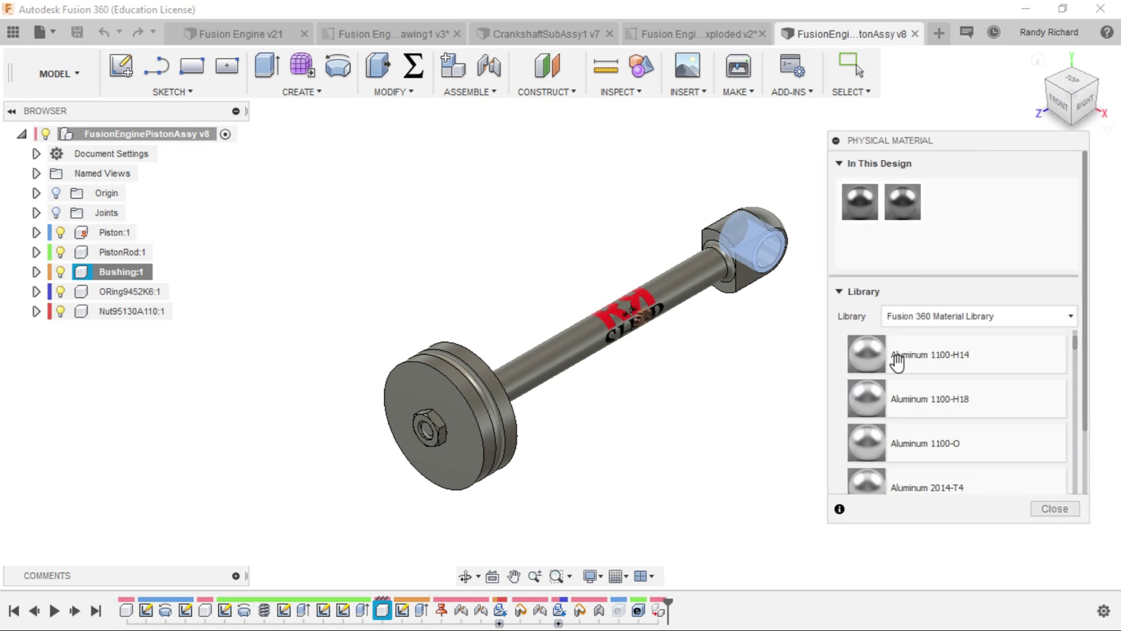
{"action": "scroll", "coordinate": [970, 400], "scroll_direction": "down", "scroll_amount": 5}
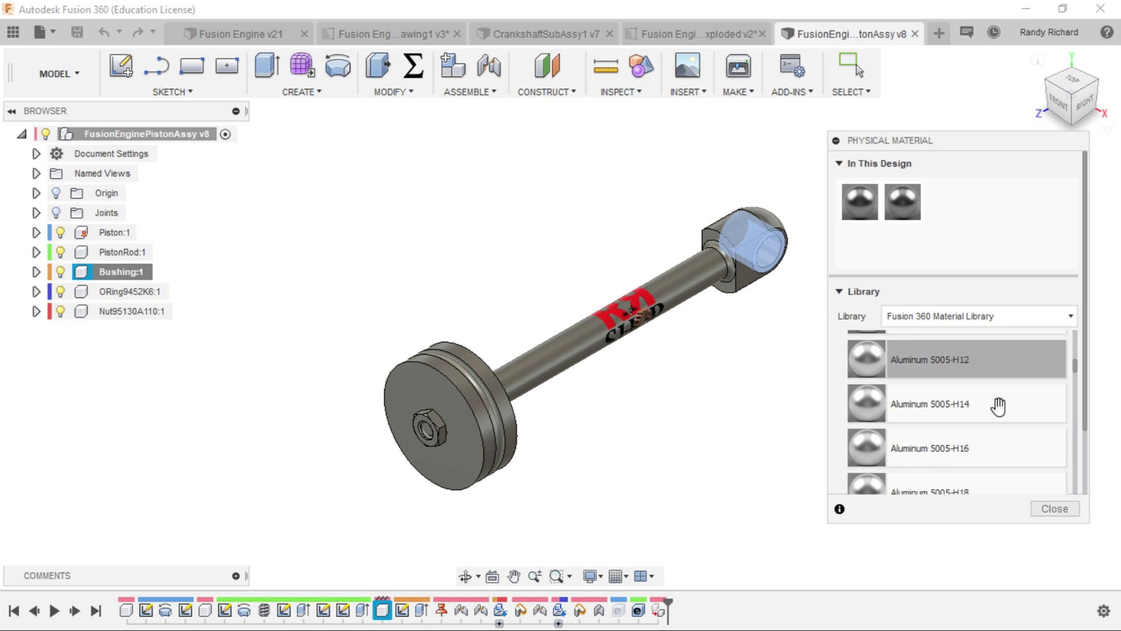
{"action": "scroll", "coordinate": [999, 403], "scroll_direction": "up", "scroll_amount": 8}
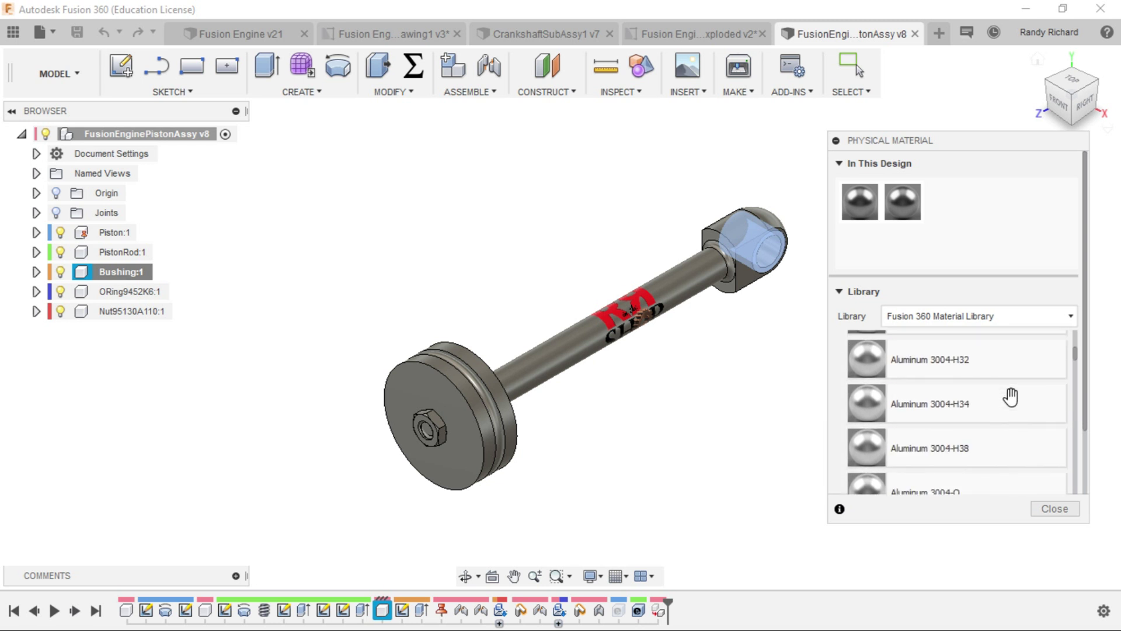
{"action": "scroll", "coordinate": [991, 403], "scroll_direction": "up", "scroll_amount": 4}
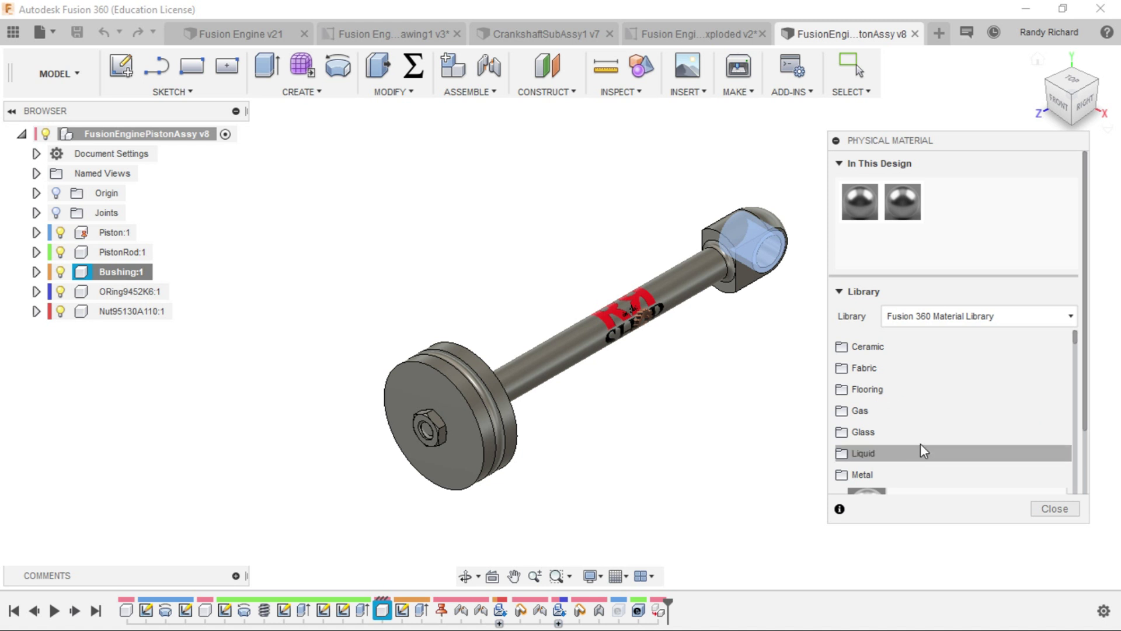
{"action": "scroll", "coordinate": [929, 426], "scroll_direction": "down", "scroll_amount": 2}
{"action": "scroll", "coordinate": [964, 403], "scroll_direction": "down", "scroll_amount": 8}
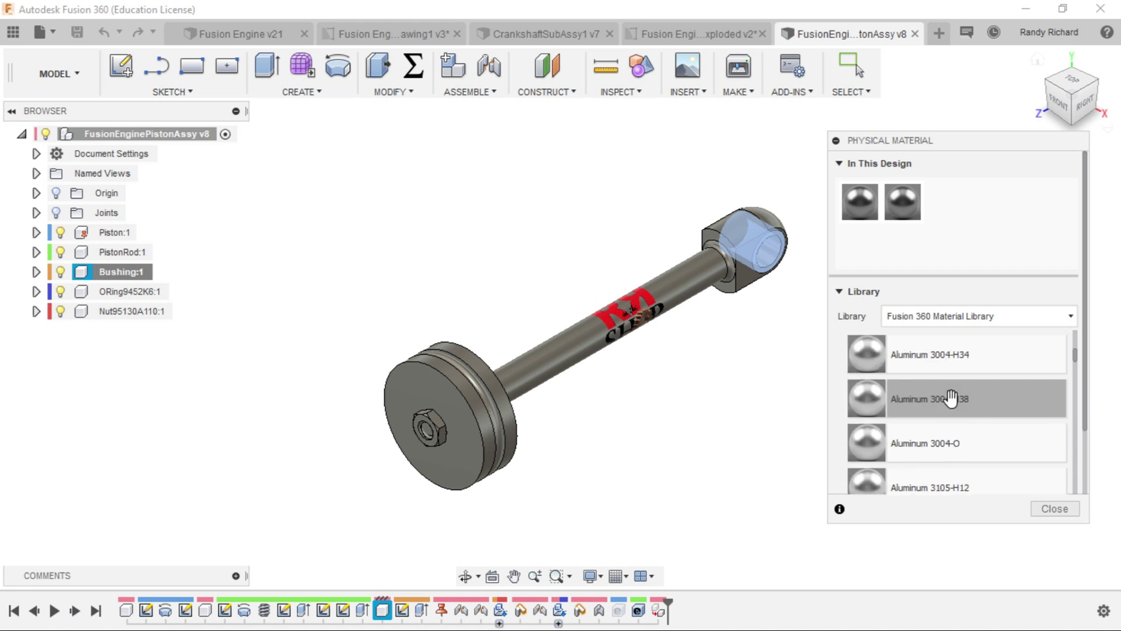
{"action": "scroll", "coordinate": [986, 406], "scroll_direction": "down", "scroll_amount": 8}
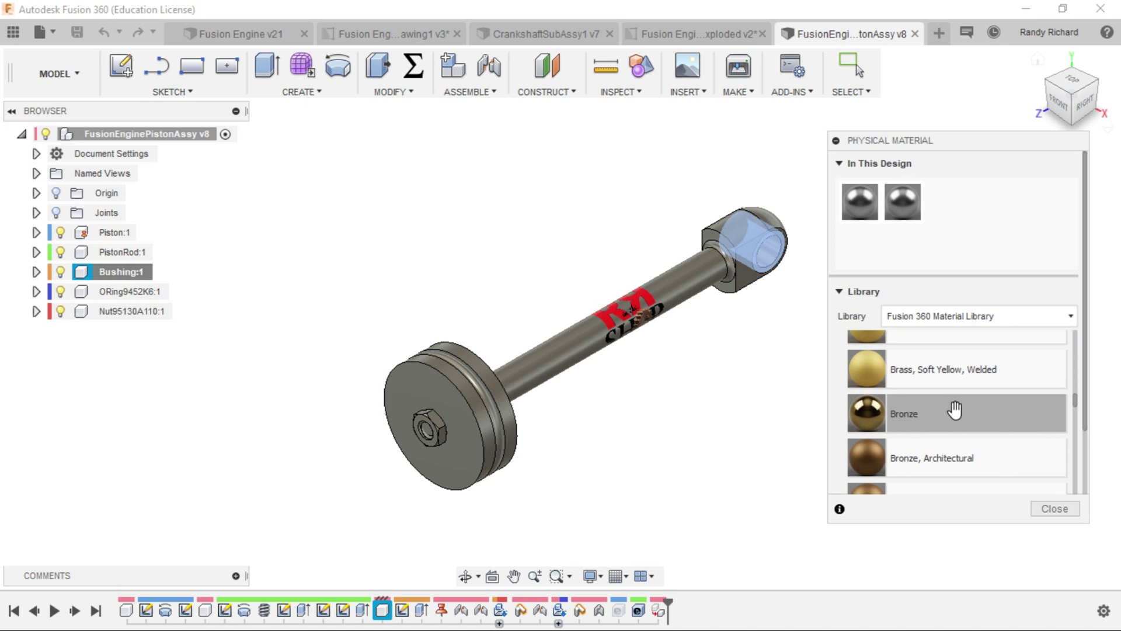
{"action": "scroll", "coordinate": [956, 409], "scroll_direction": "down", "scroll_amount": 2}
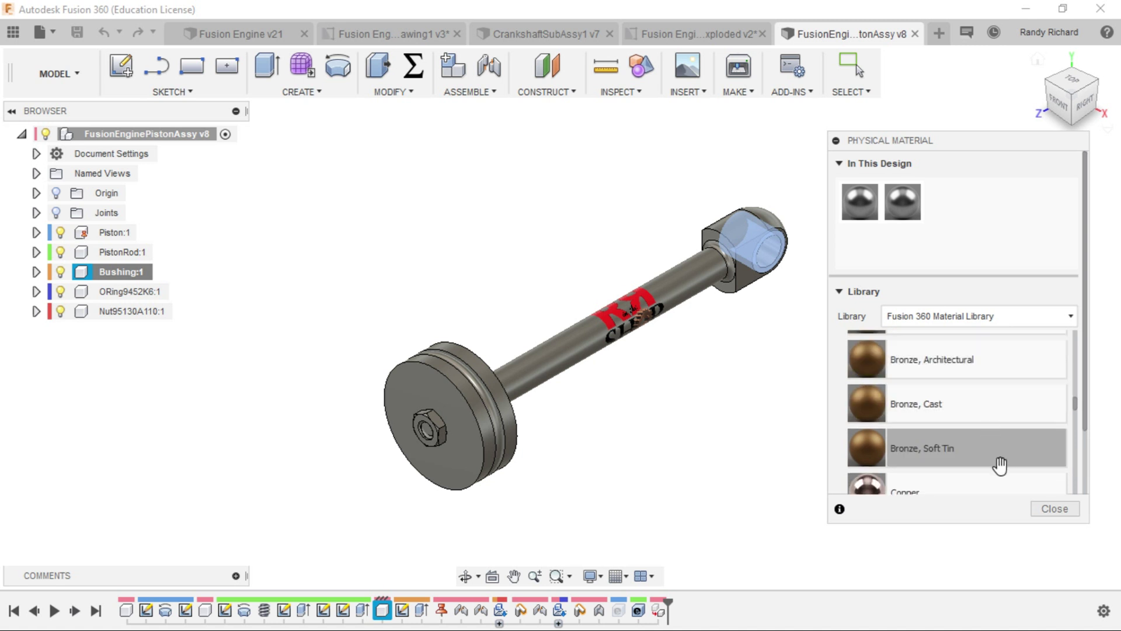
{"action": "scroll", "coordinate": [999, 465], "scroll_direction": "up", "scroll_amount": 1}
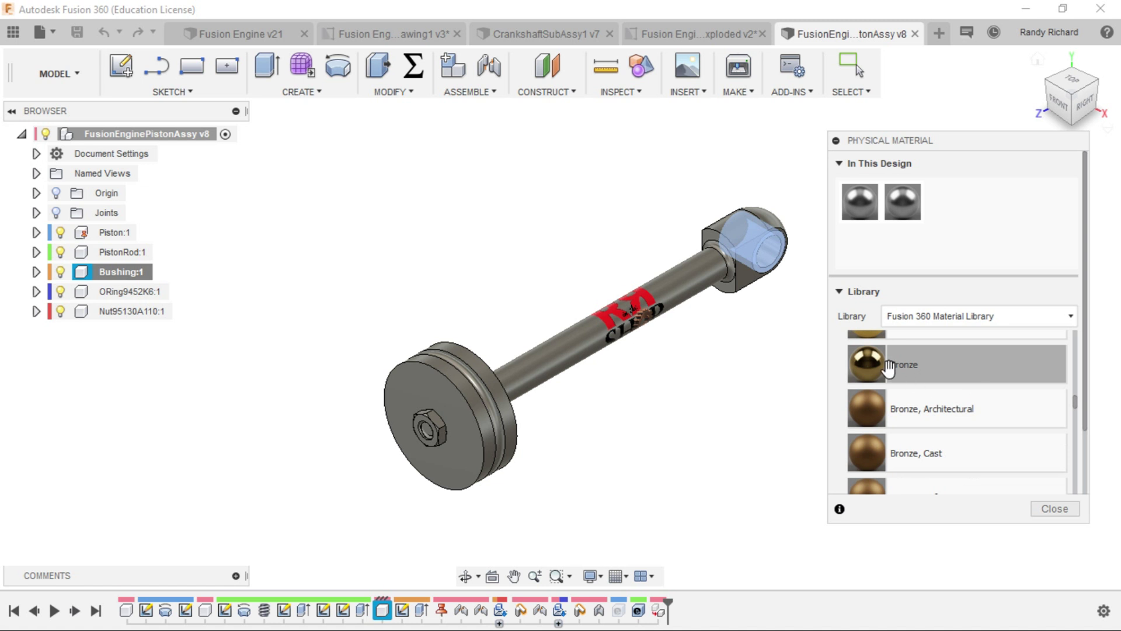
Add Bronze to the design, apply it to the bushing, and close the panel
{"action": "left_click_drag", "start_coordinate": [876, 365], "coordinate": [961, 163]}
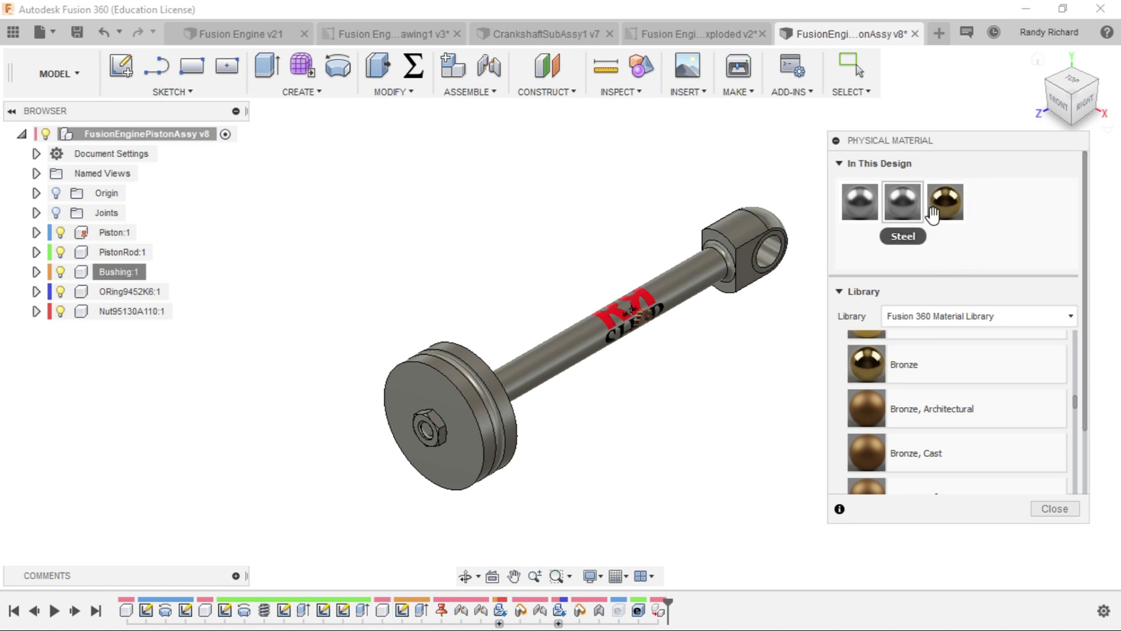
{"action": "left_click_drag", "start_coordinate": [932, 214], "coordinate": [776, 245]}
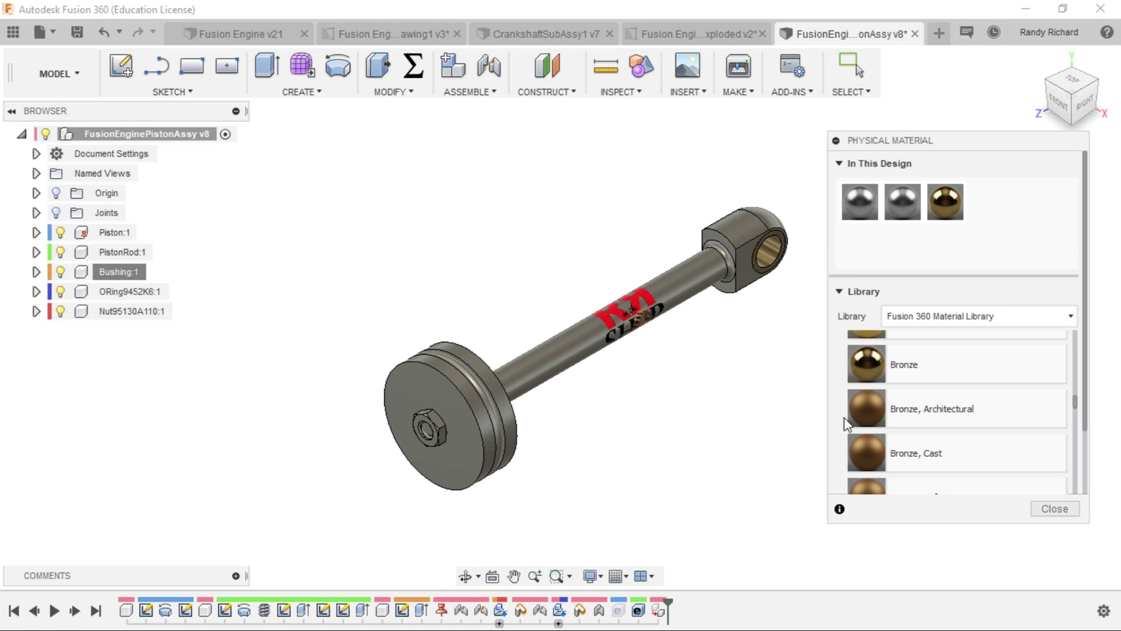
{"action": "left_click", "coordinate": [1055, 508]}
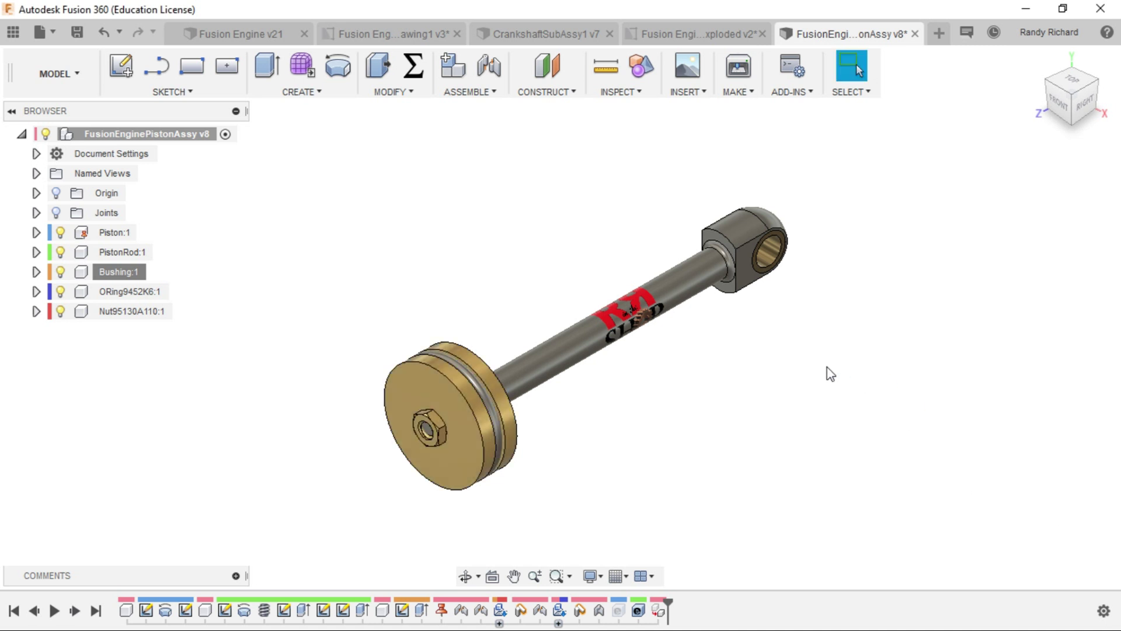
Apply Brass to the piston through its Physical Material panel
{"action": "right_click", "coordinate": [114, 235]}
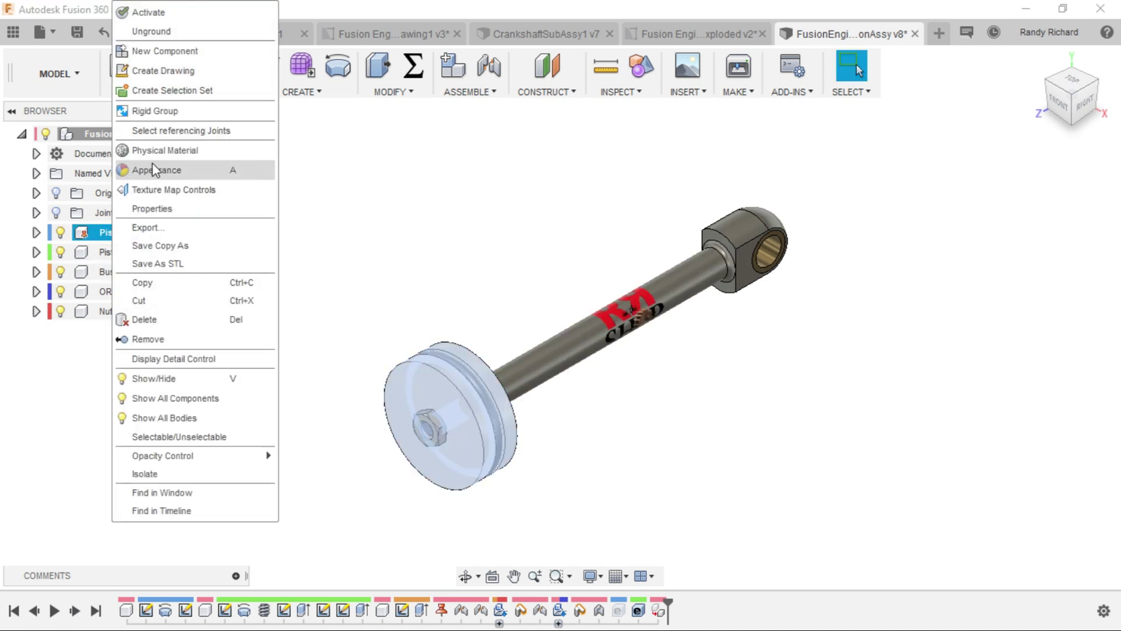
{"action": "left_click", "coordinate": [173, 154]}
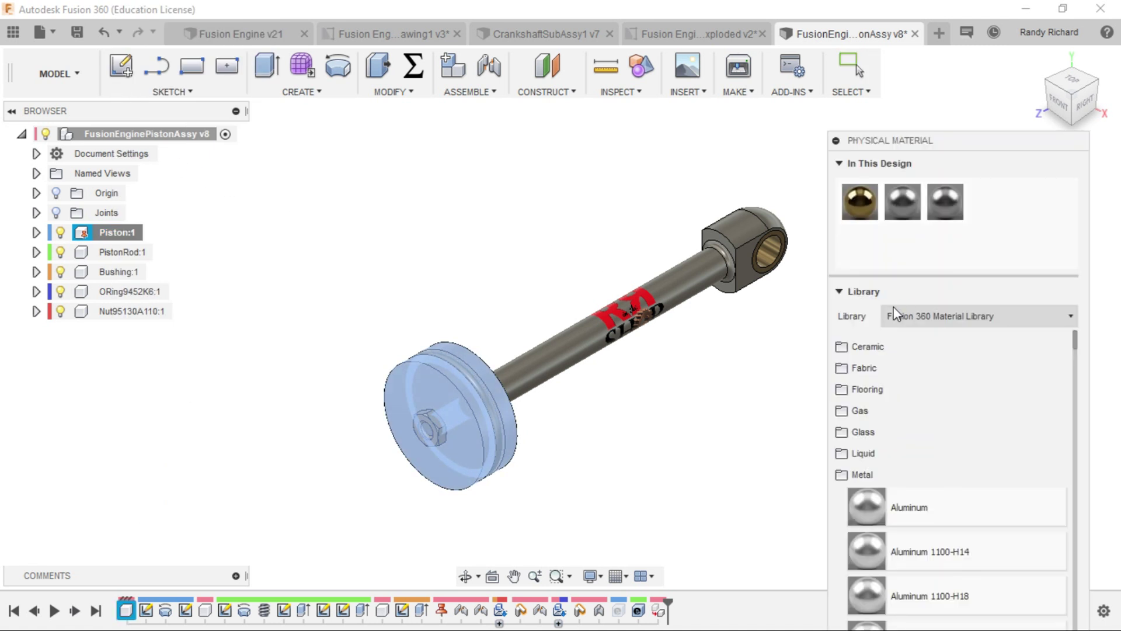
{"action": "scroll", "coordinate": [964, 435], "scroll_direction": "down", "scroll_amount": 5}
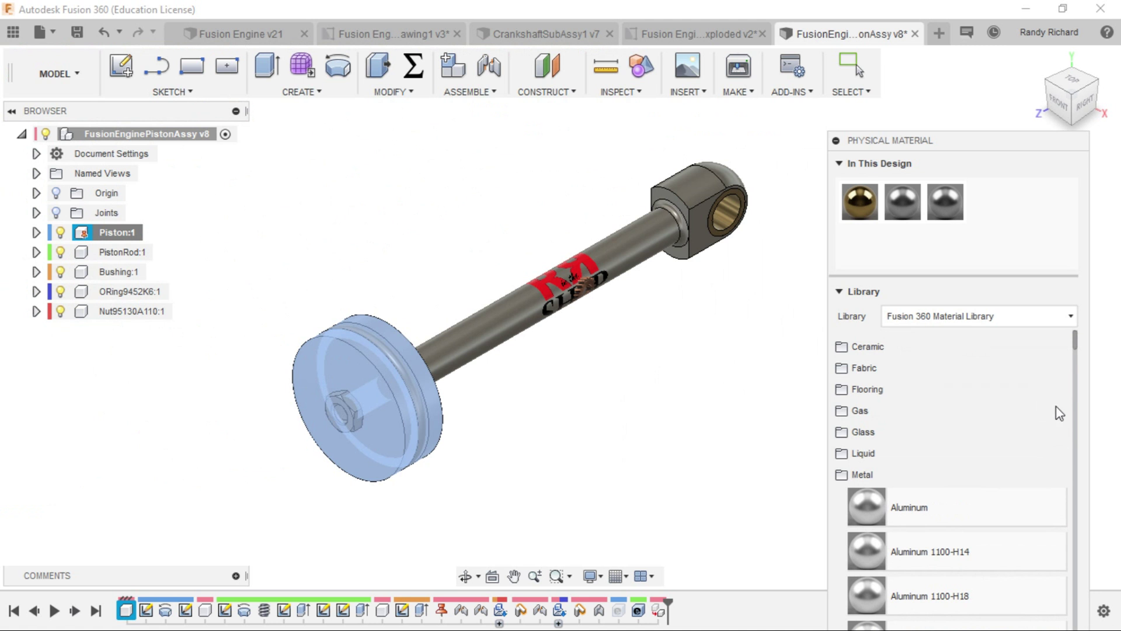
{"action": "scroll", "coordinate": [1011, 419], "scroll_direction": "down", "scroll_amount": 15}
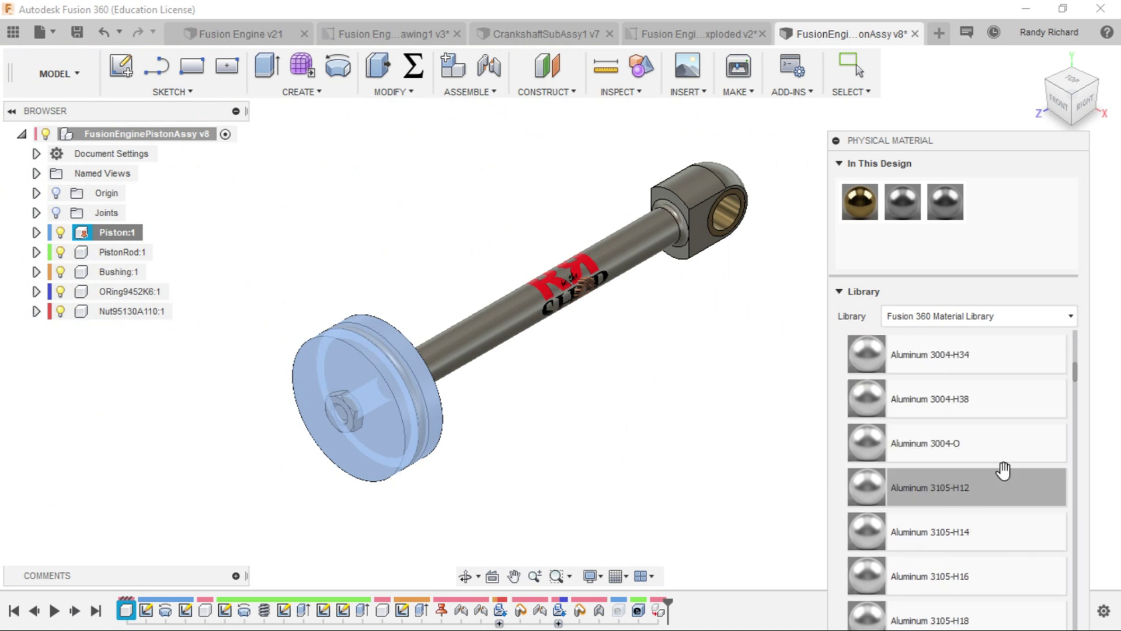
{"action": "scroll", "coordinate": [1007, 484], "scroll_direction": "down", "scroll_amount": 10}
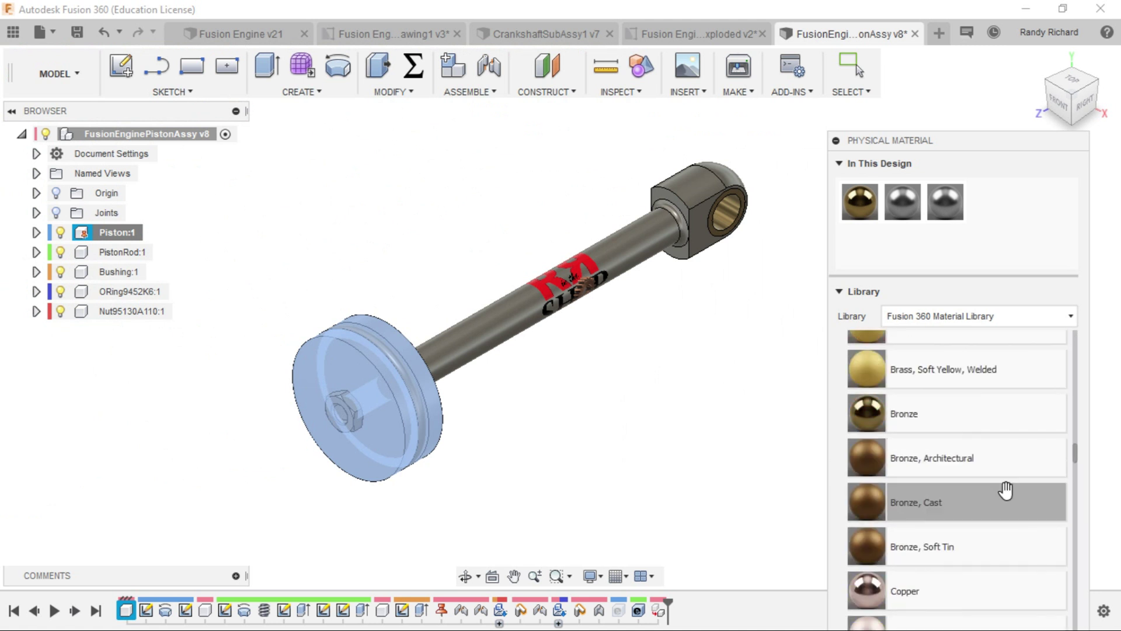
{"action": "scroll", "coordinate": [1007, 491], "scroll_direction": "up", "scroll_amount": 6}
{"action": "scroll", "coordinate": [1005, 485], "scroll_direction": "down", "scroll_amount": 3}
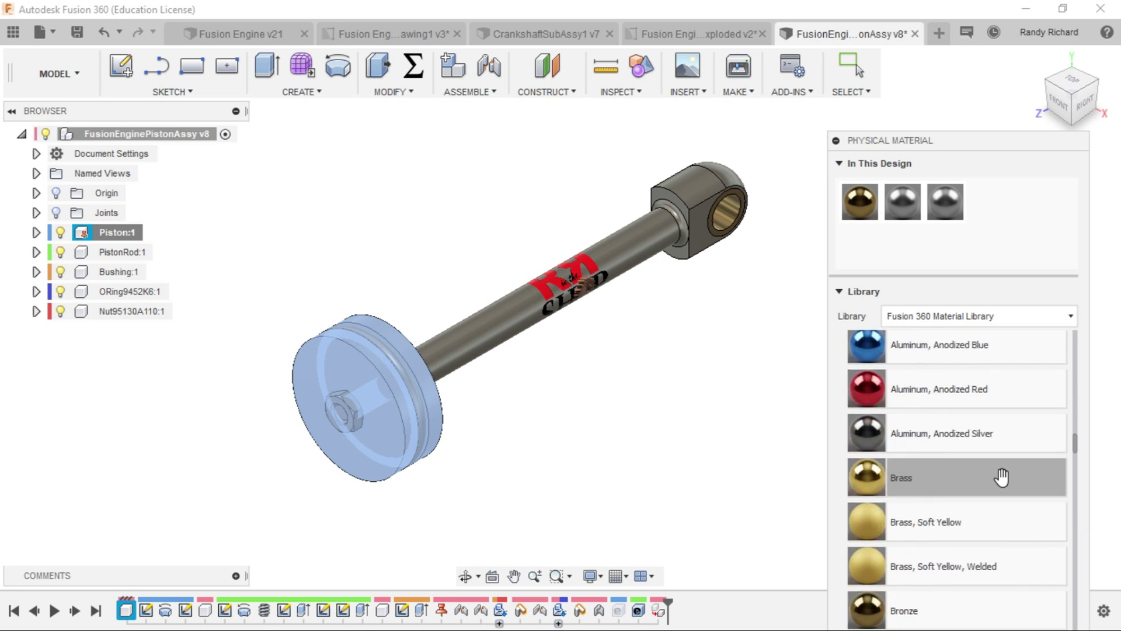
{"action": "left_click_drag", "start_coordinate": [851, 489], "coordinate": [370, 380]}
Apply Brass to the nut on the piston and select ORing9452K6:1
{"action": "left_click_drag", "start_coordinate": [988, 202], "coordinate": [346, 403]}
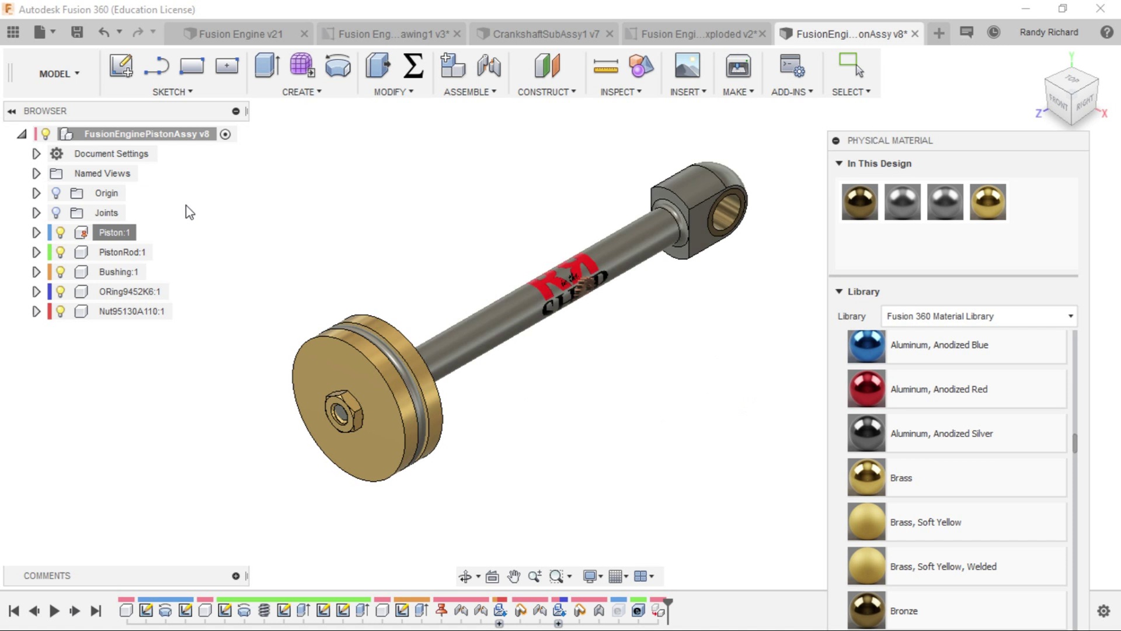
{"action": "scroll", "coordinate": [916, 351], "scroll_direction": "up", "scroll_amount": 1}
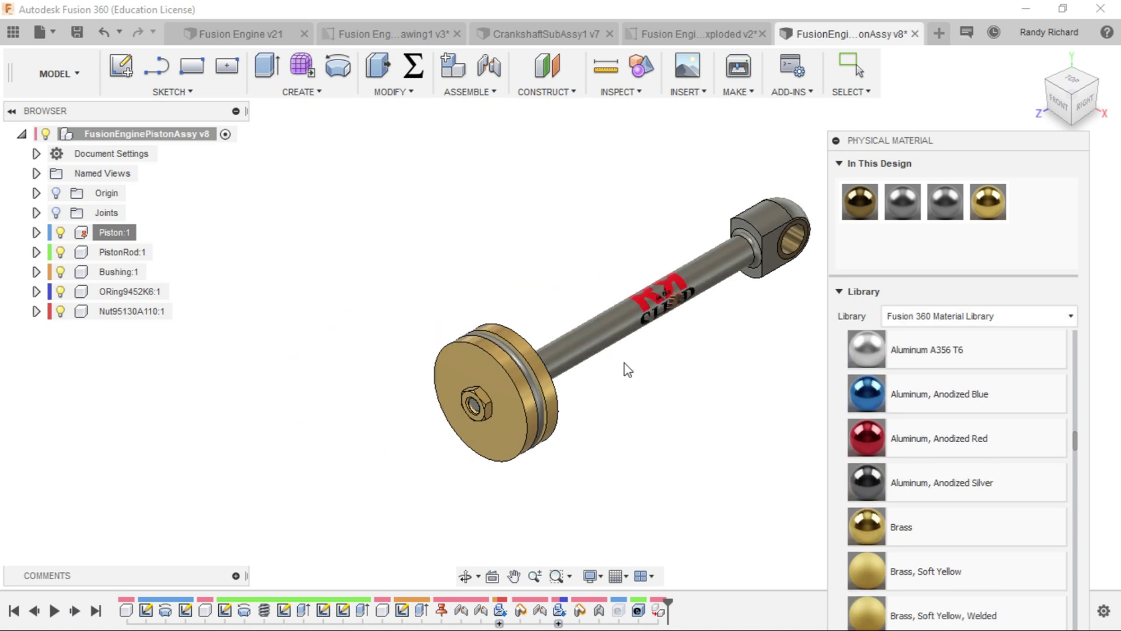
{"action": "middle_click_drag", "start_coordinate": [625, 368], "coordinate": [703, 380]}
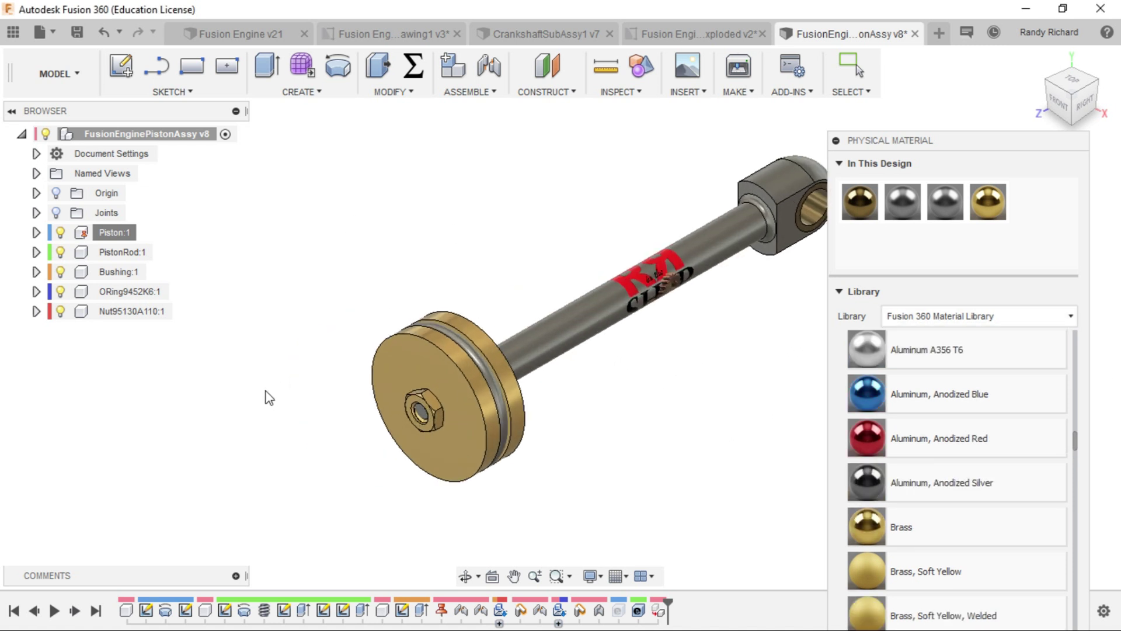
{"action": "left_click", "coordinate": [135, 295]}
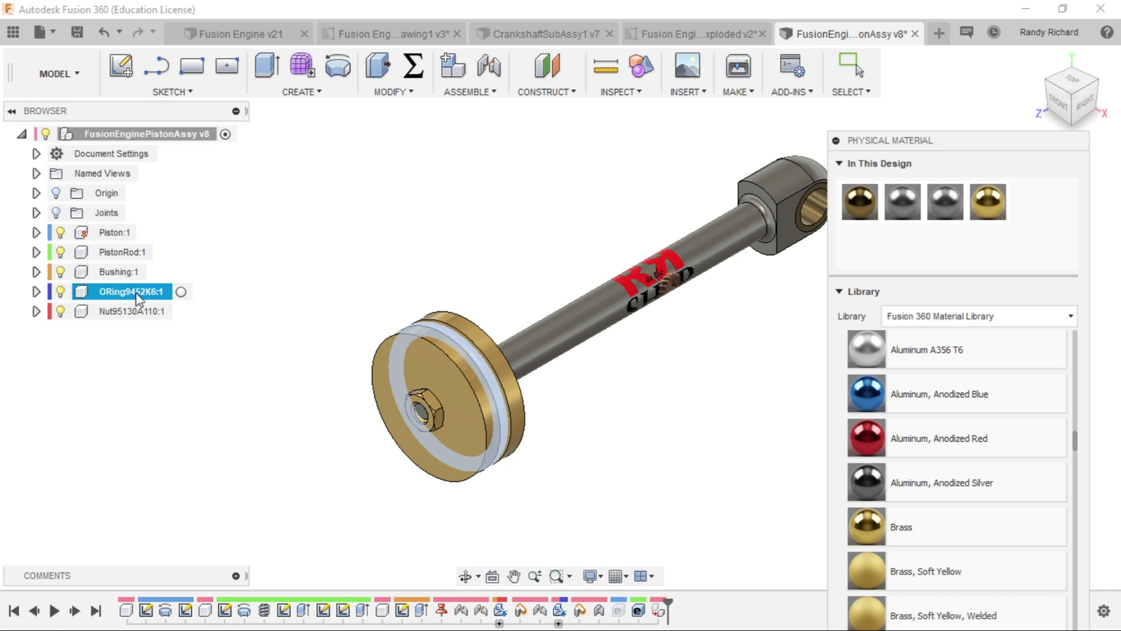
Activate the O-ring and look through the Misc and Plastic material categories
{"action": "left_click", "coordinate": [181, 292]}
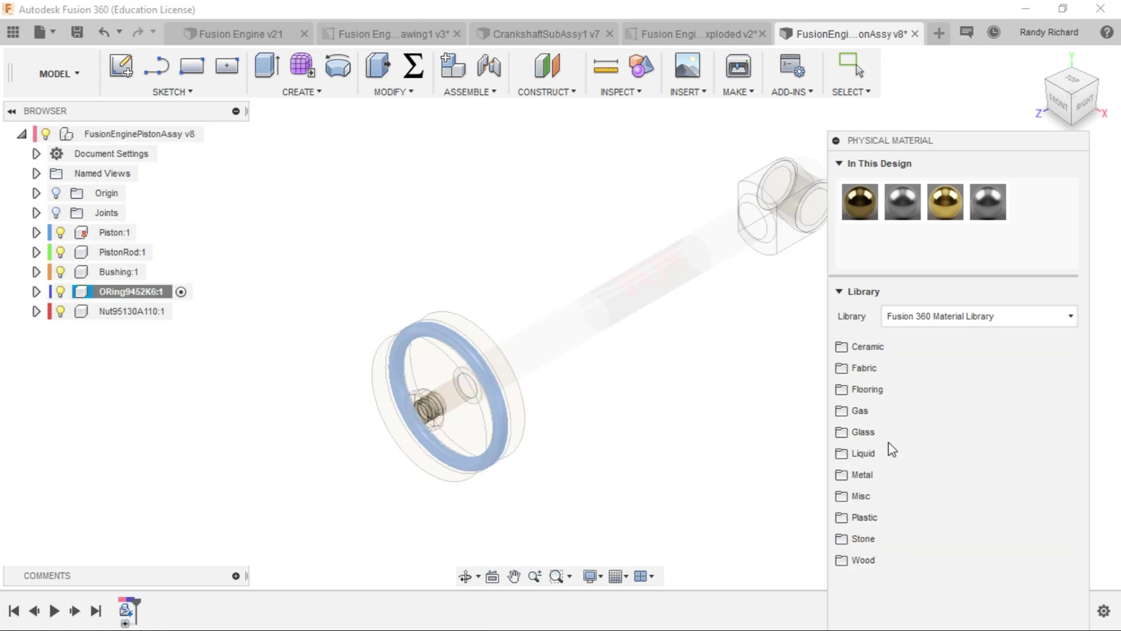
{"action": "left_click", "coordinate": [856, 496]}
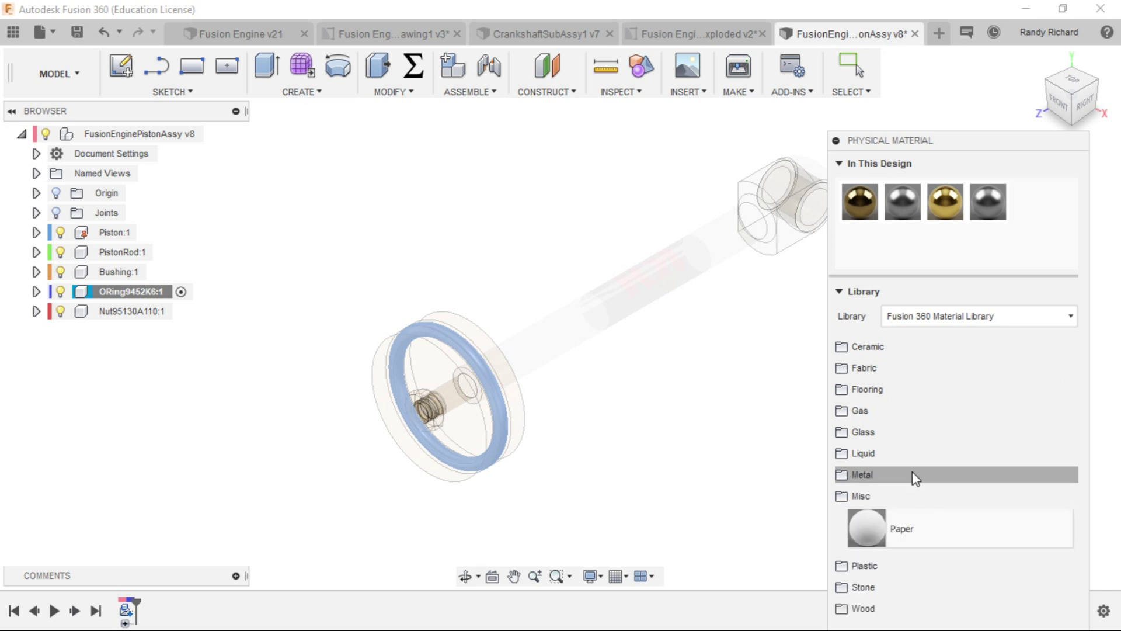
{"action": "left_click", "coordinate": [841, 498]}
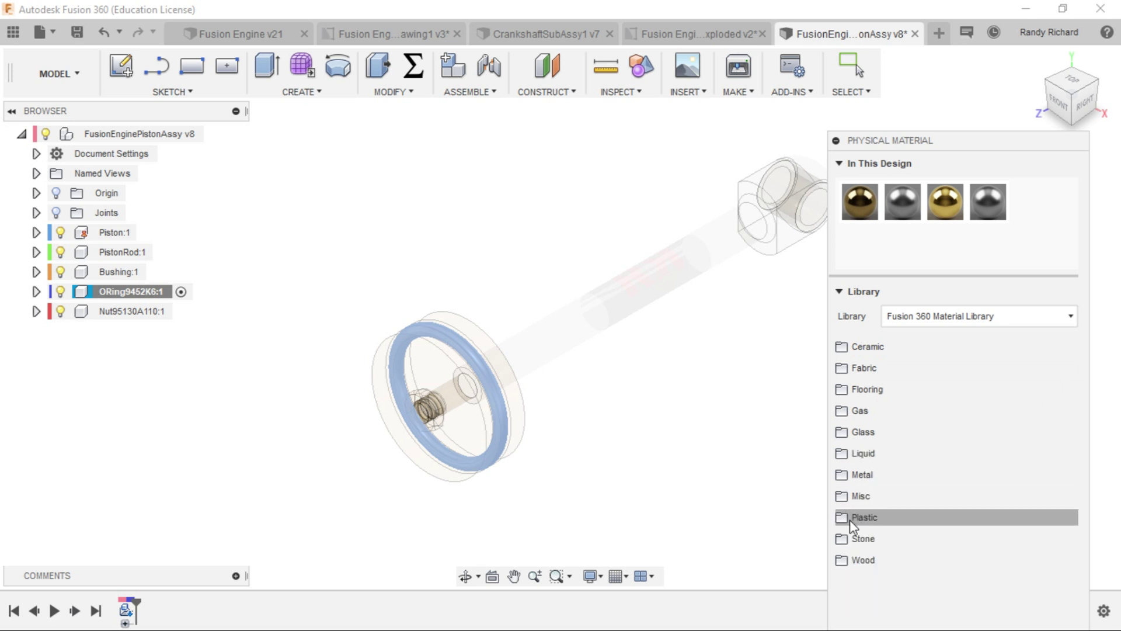
{"action": "left_click", "coordinate": [851, 520]}
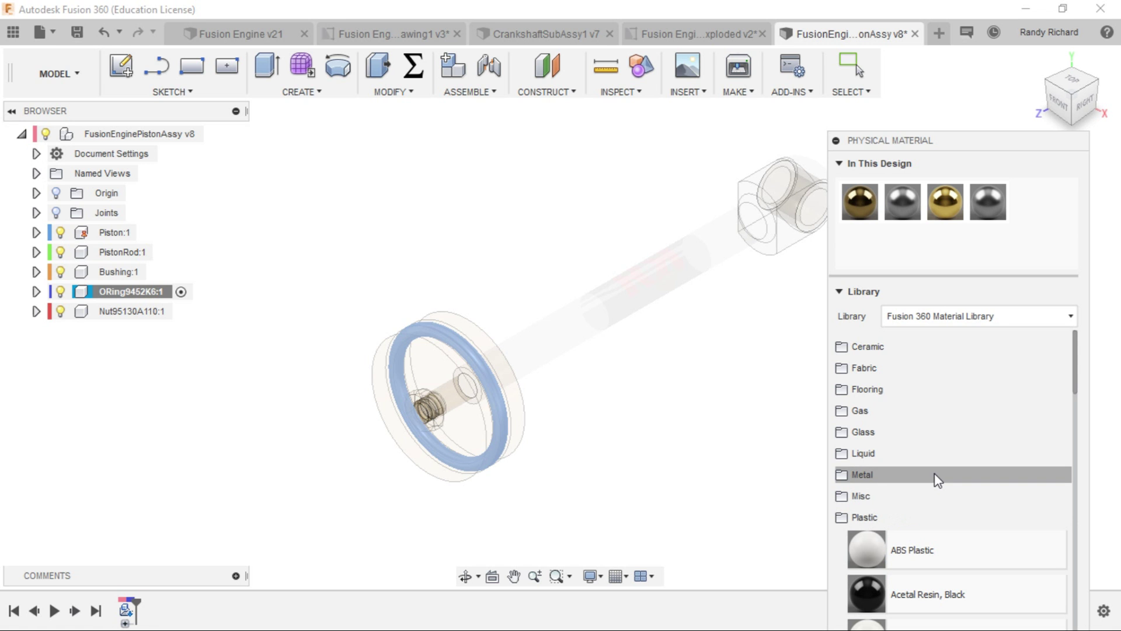
{"action": "scroll", "coordinate": [938, 476], "scroll_direction": "down", "scroll_amount": 2}
{"action": "scroll", "coordinate": [963, 505], "scroll_direction": "up", "scroll_amount": 2}
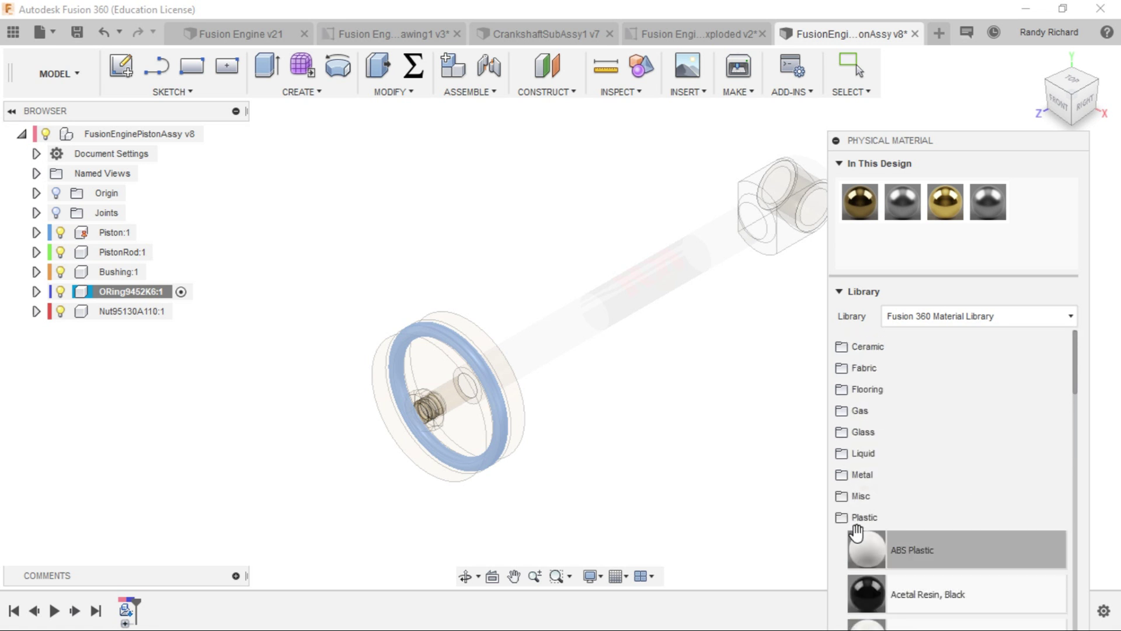
{"action": "left_click", "coordinate": [854, 518]}
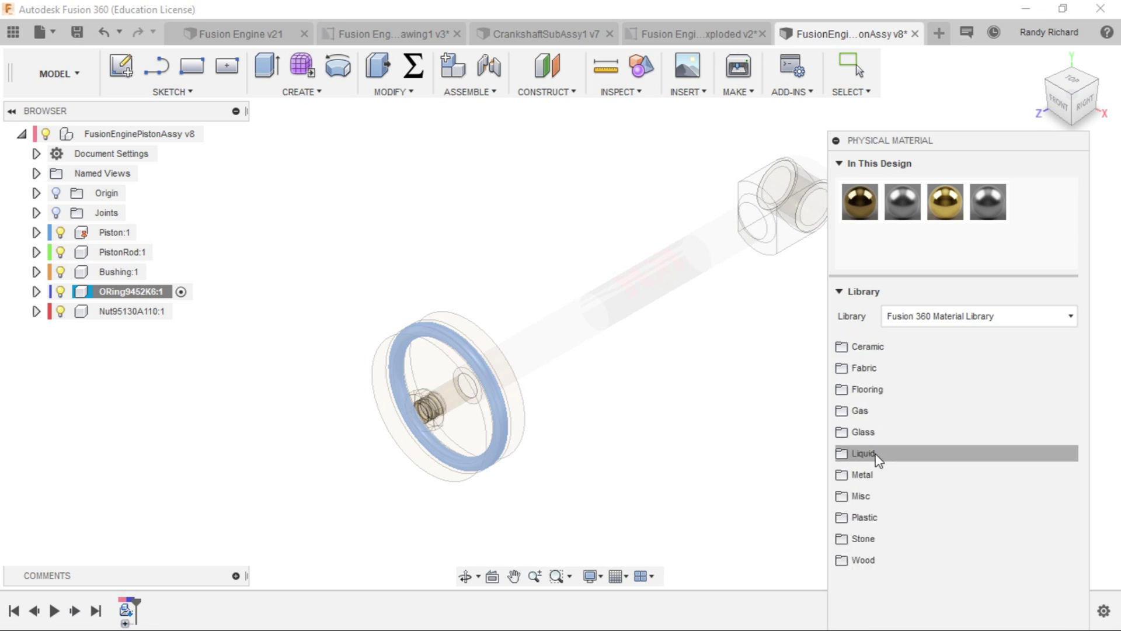
Browse the Ceramic, Fabric, Flooring, Gas and Glass material categories
{"action": "left_click", "coordinate": [847, 350]}
{"action": "left_click", "coordinate": [847, 350]}
{"action": "left_click", "coordinate": [841, 371]}
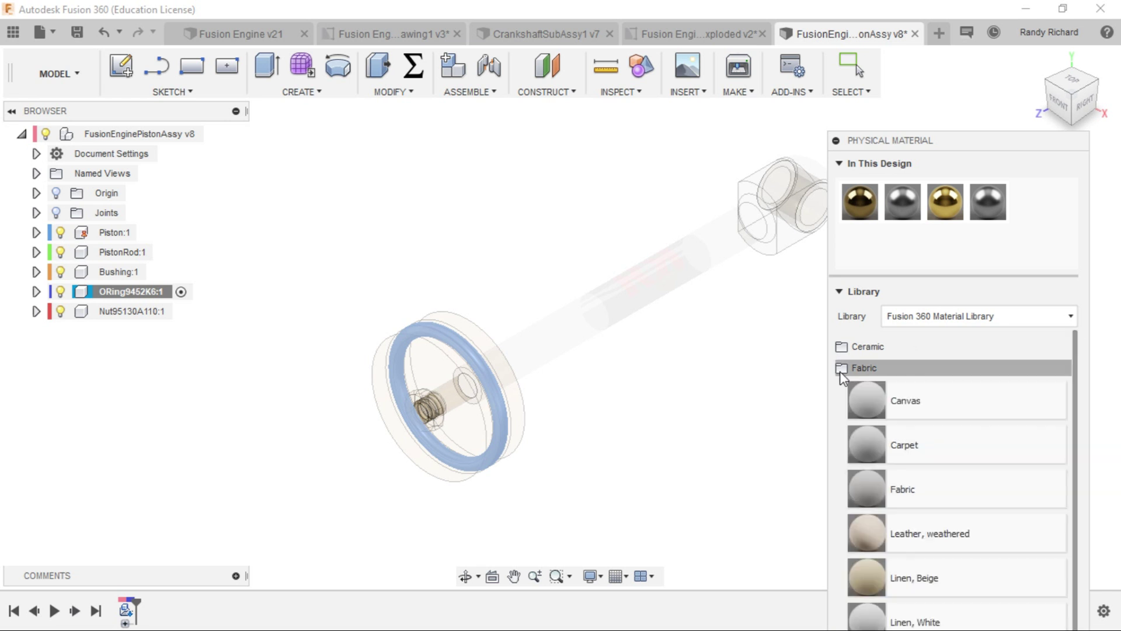
{"action": "left_click", "coordinate": [841, 369]}
{"action": "left_click", "coordinate": [846, 390]}
{"action": "left_click", "coordinate": [846, 390]}
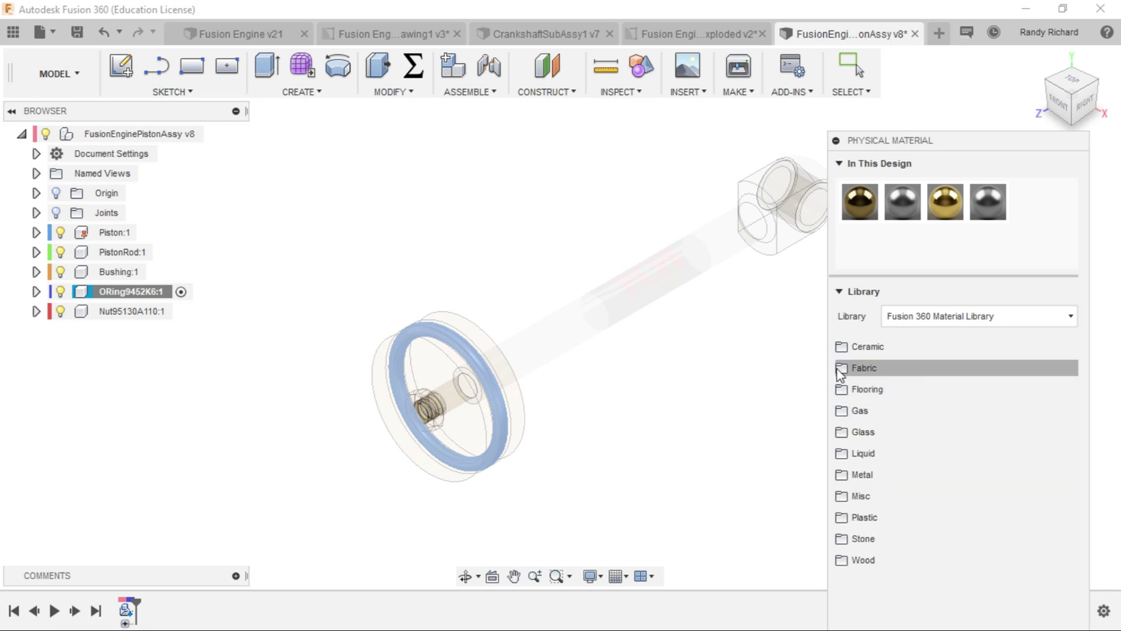
{"action": "left_click", "coordinate": [841, 368]}
{"action": "scroll", "coordinate": [1025, 409], "scroll_direction": "down", "scroll_amount": 2}
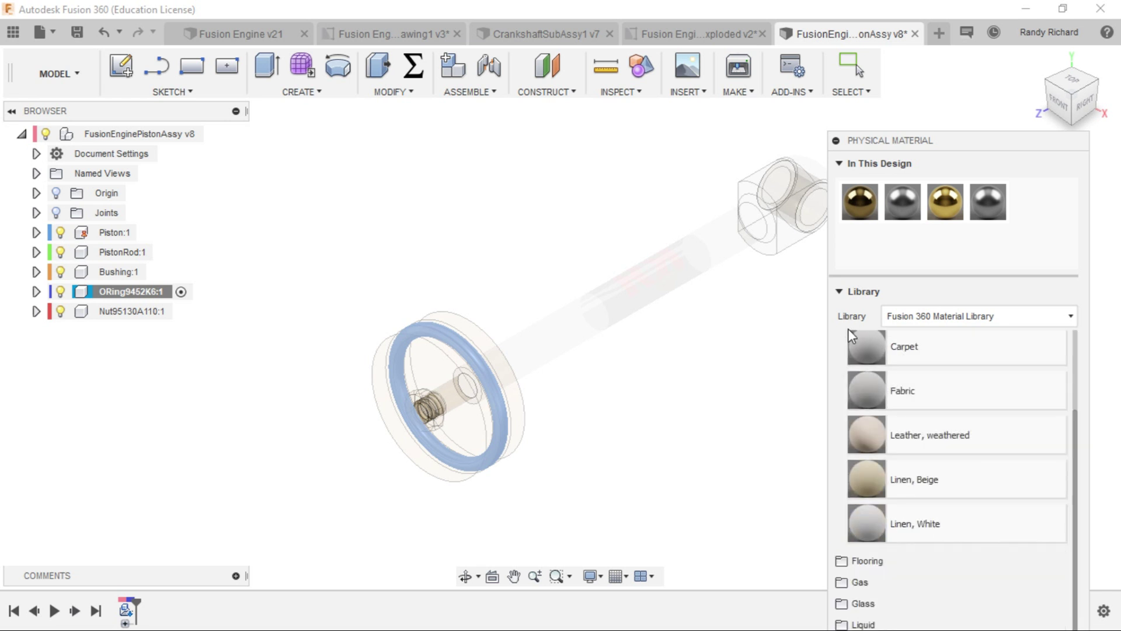
{"action": "scroll", "coordinate": [852, 338], "scroll_direction": "up", "scroll_amount": 2}
{"action": "left_click", "coordinate": [842, 369]}
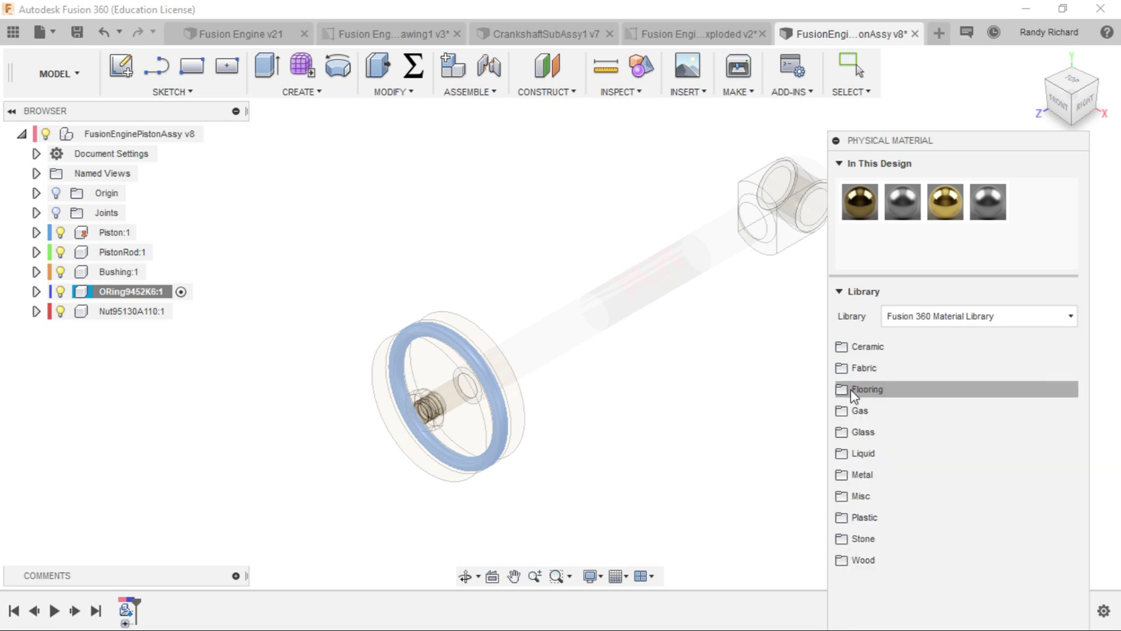
{"action": "left_click", "coordinate": [844, 390]}
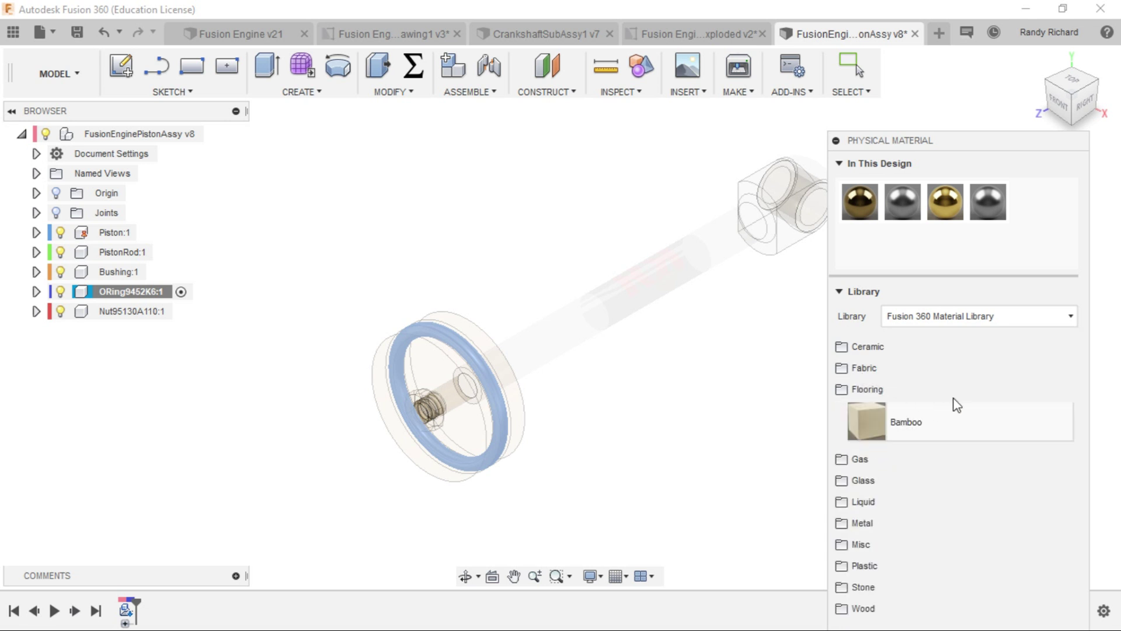
{"action": "left_click", "coordinate": [844, 390]}
{"action": "left_click", "coordinate": [845, 411]}
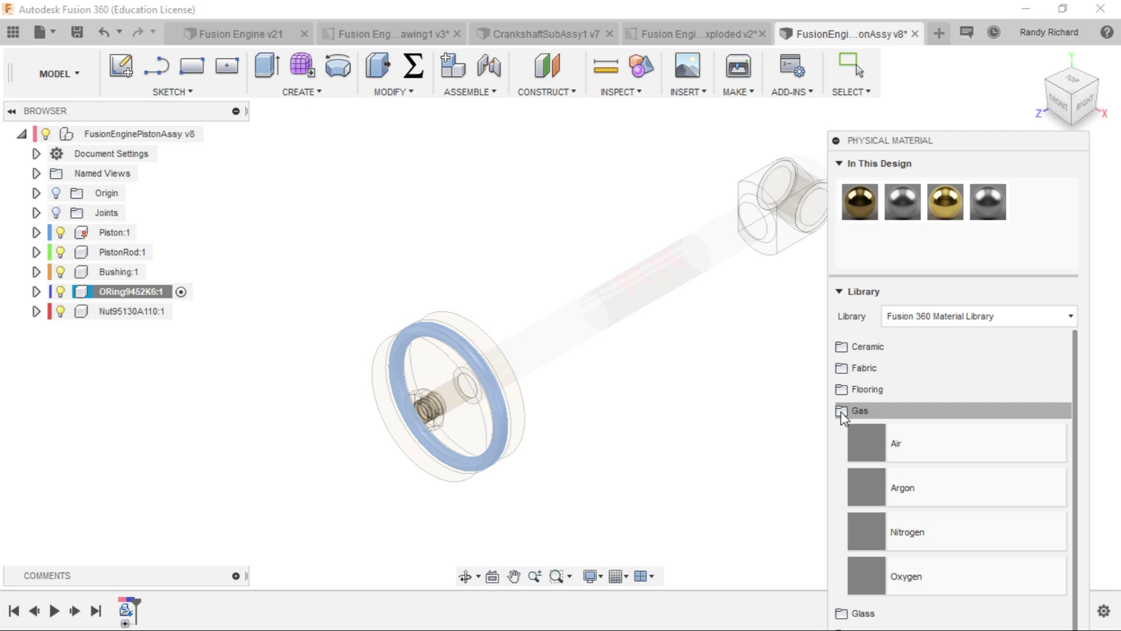
{"action": "left_click", "coordinate": [843, 412]}
{"action": "left_click", "coordinate": [843, 432]}
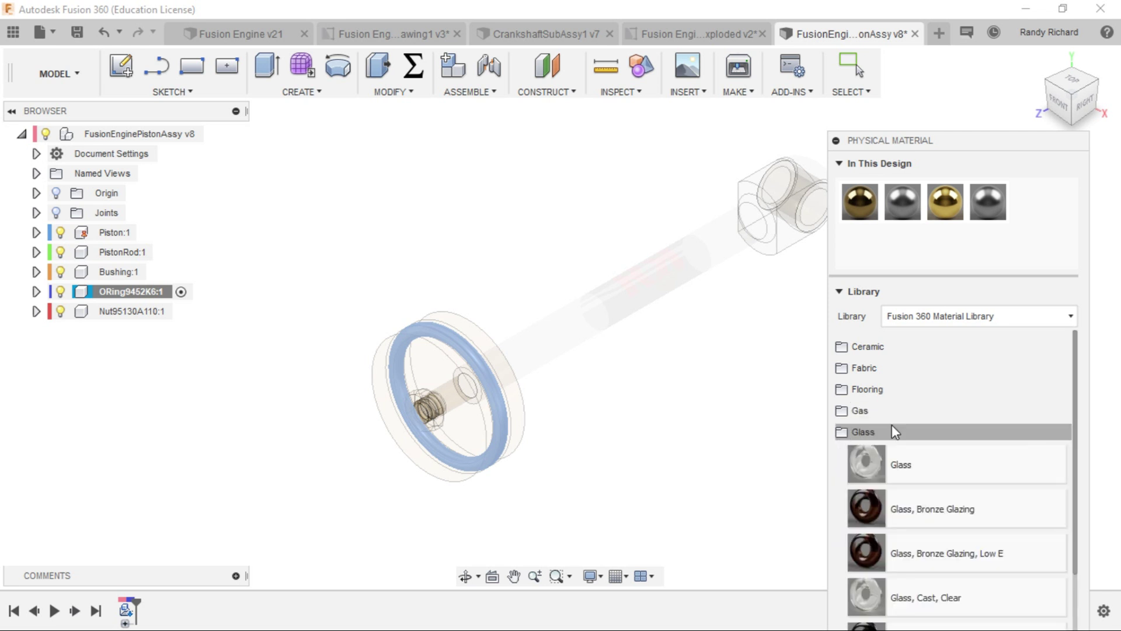
{"action": "scroll", "coordinate": [951, 419], "scroll_direction": "down", "scroll_amount": 2}
{"action": "left_click", "coordinate": [841, 334]}
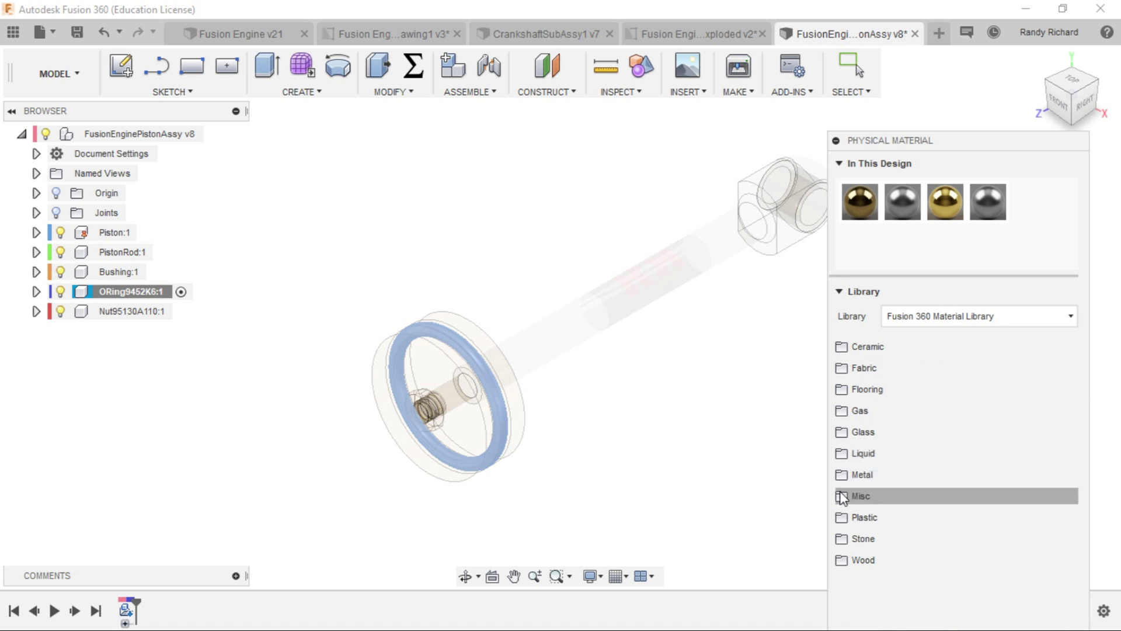
Drag Rubber, Butyl from the Plastic category onto the O-ring, then select the nut
{"action": "left_click", "coordinate": [845, 518]}
{"action": "scroll", "coordinate": [921, 467], "scroll_direction": "down", "scroll_amount": 3}
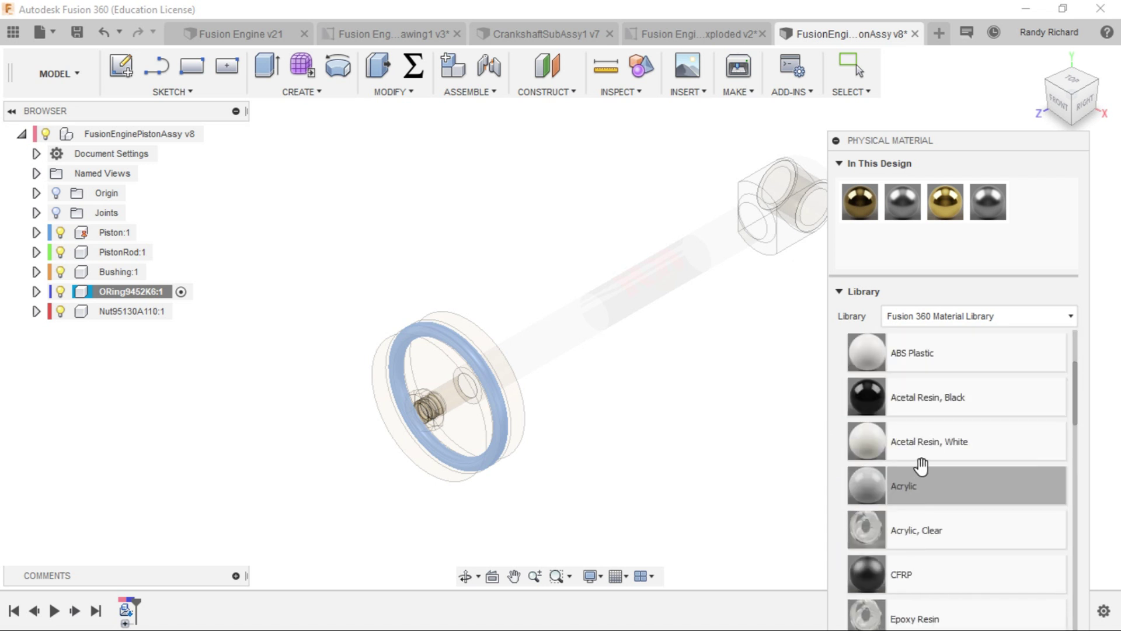
{"action": "scroll", "coordinate": [1003, 459], "scroll_direction": "down", "scroll_amount": 3}
{"action": "scroll", "coordinate": [1002, 459], "scroll_direction": "down", "scroll_amount": 10}
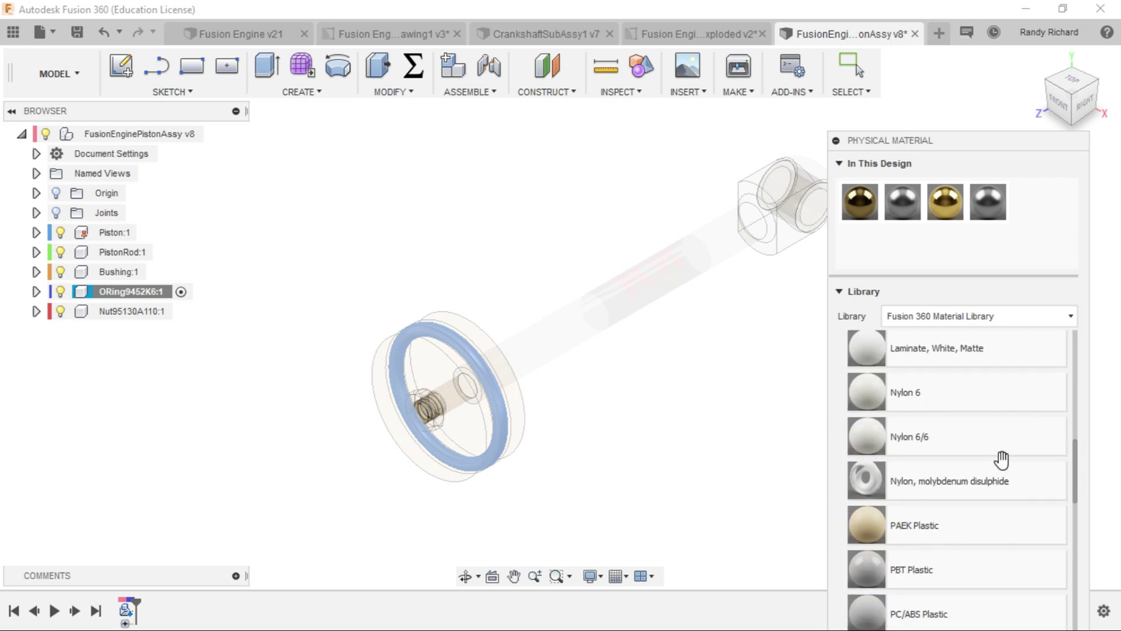
{"action": "scroll", "coordinate": [1002, 460], "scroll_direction": "down", "scroll_amount": 10}
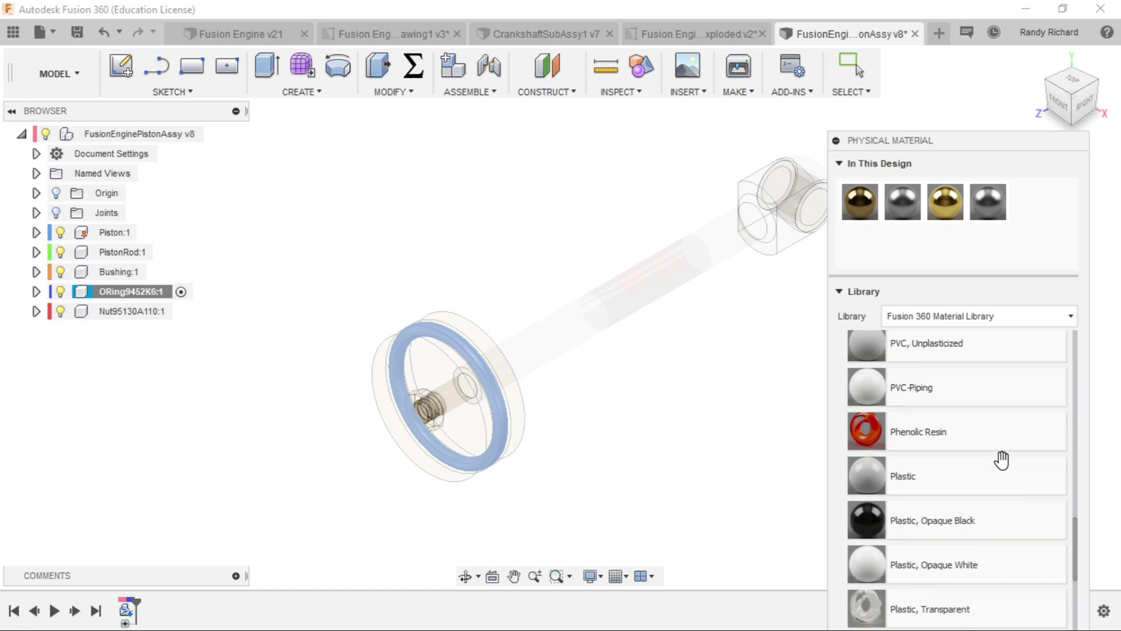
{"action": "scroll", "coordinate": [1003, 460], "scroll_direction": "down", "scroll_amount": 10}
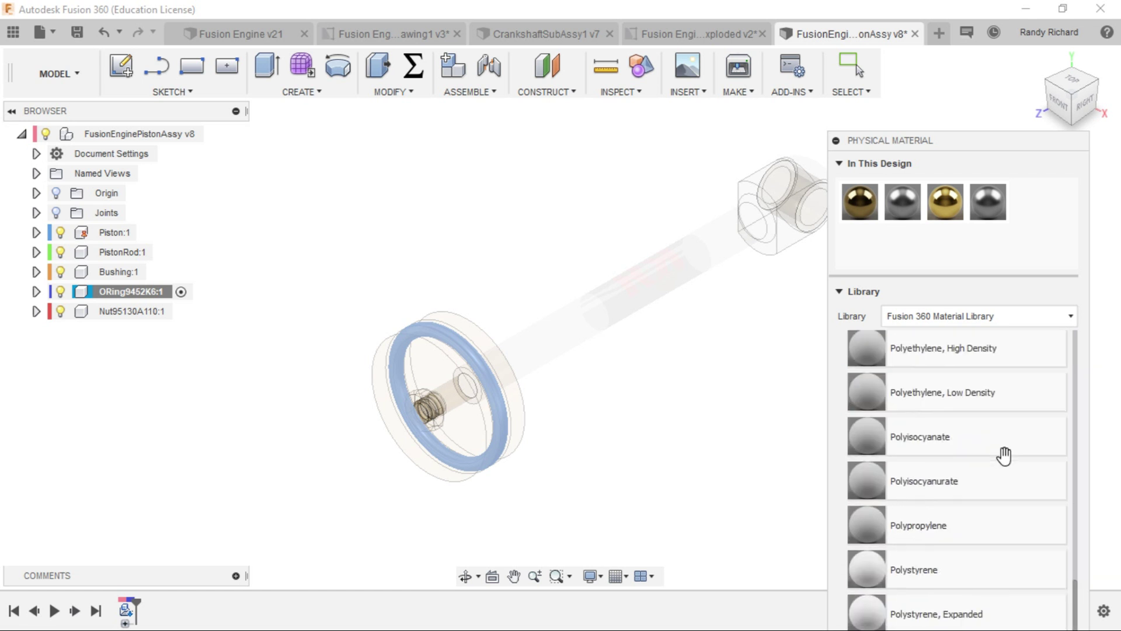
{"action": "scroll", "coordinate": [1004, 456], "scroll_direction": "down", "scroll_amount": 3}
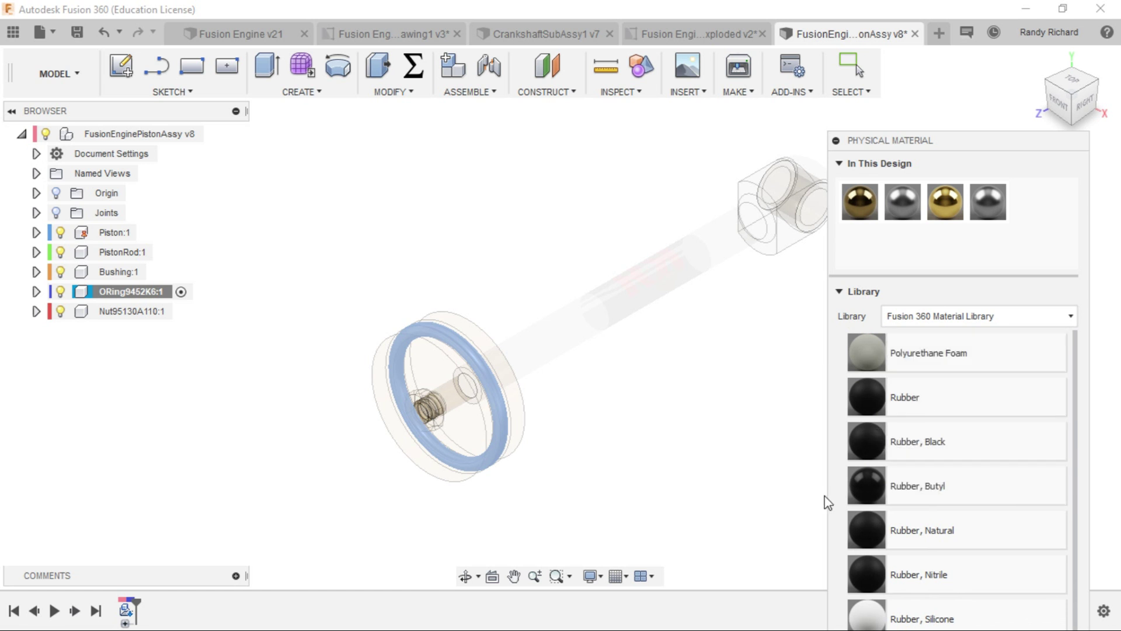
{"action": "left_click_drag", "start_coordinate": [864, 485], "coordinate": [1019, 214]}
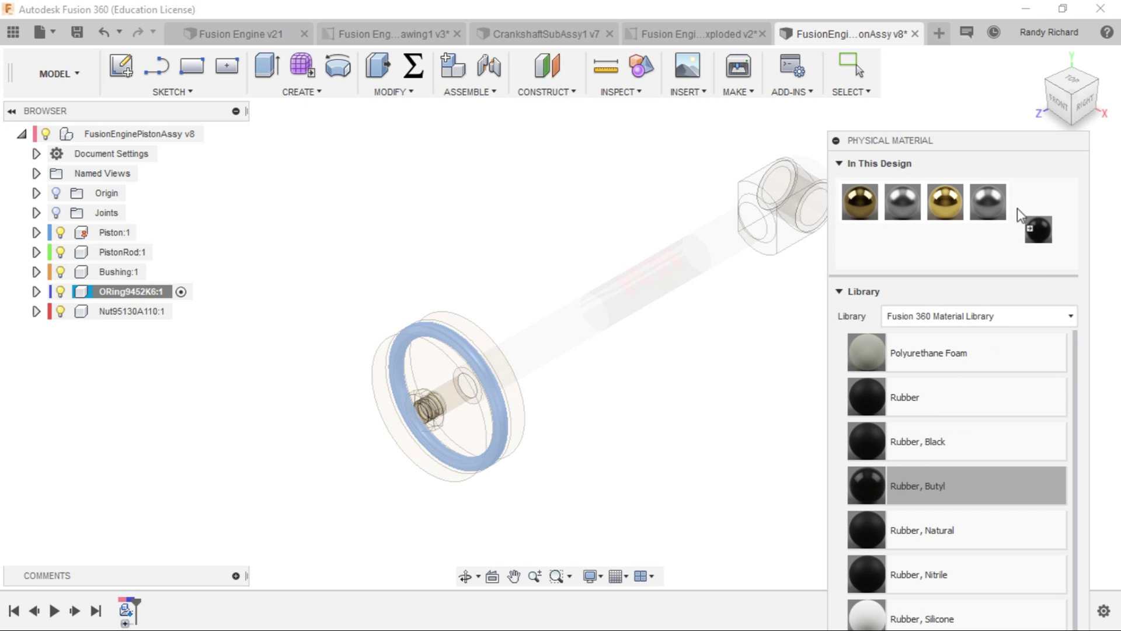
{"action": "left_click_drag", "start_coordinate": [1018, 214], "coordinate": [506, 409]}
{"action": "scroll", "coordinate": [1001, 450], "scroll_direction": "down", "scroll_amount": 2}
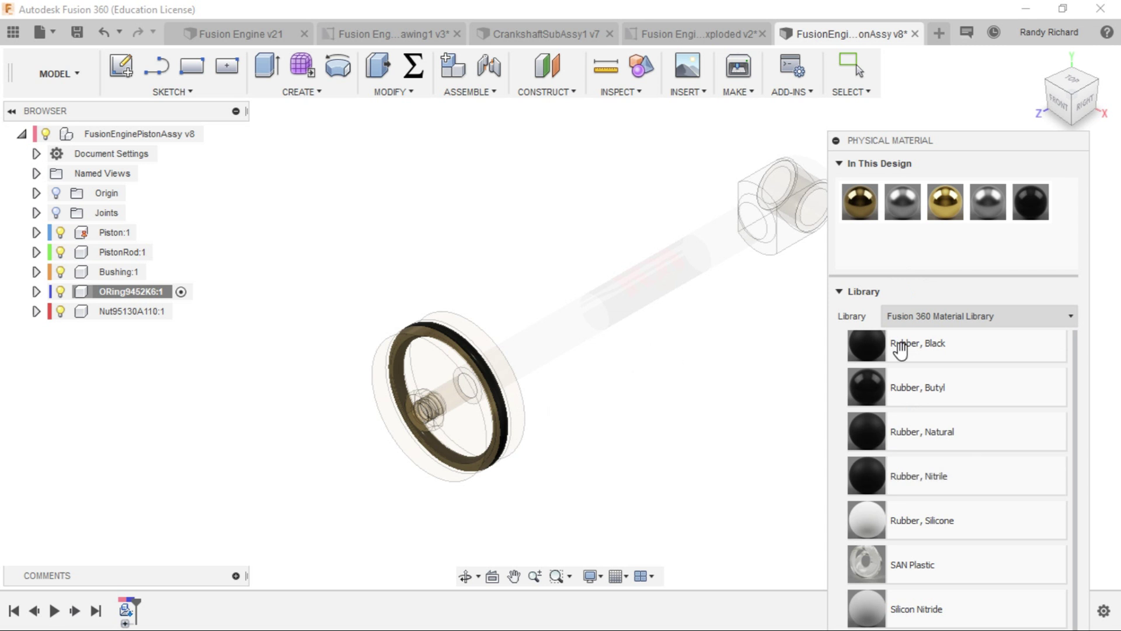
{"action": "left_click", "coordinate": [129, 316]}
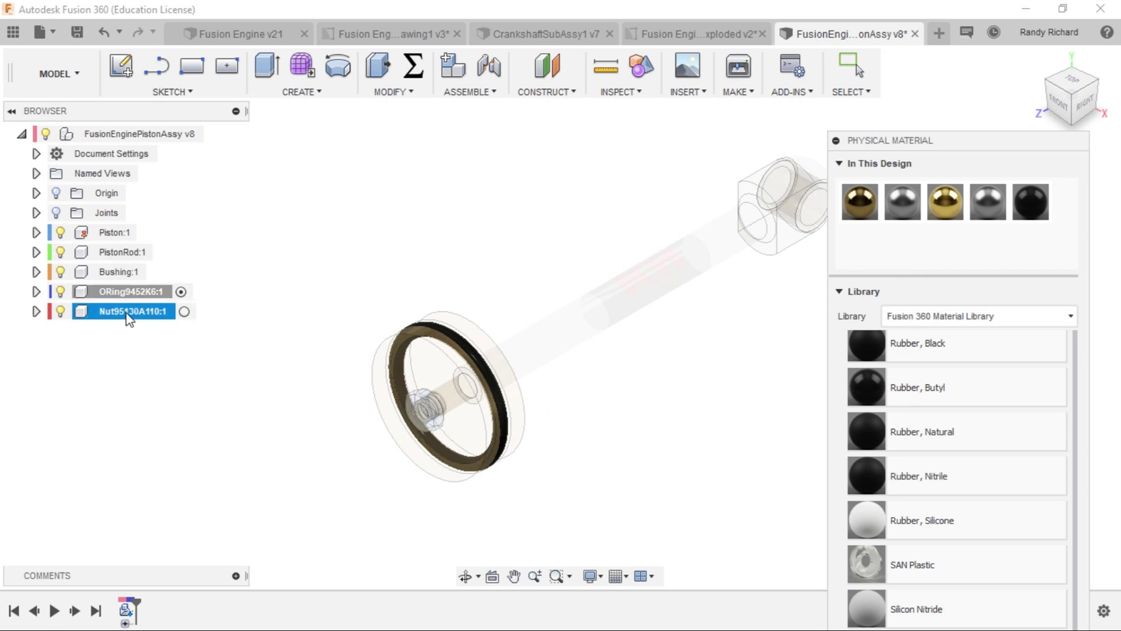
Activate the Nut95130A110:1 component and drag the Brass physical material onto it
{"action": "left_click", "coordinate": [184, 311]}
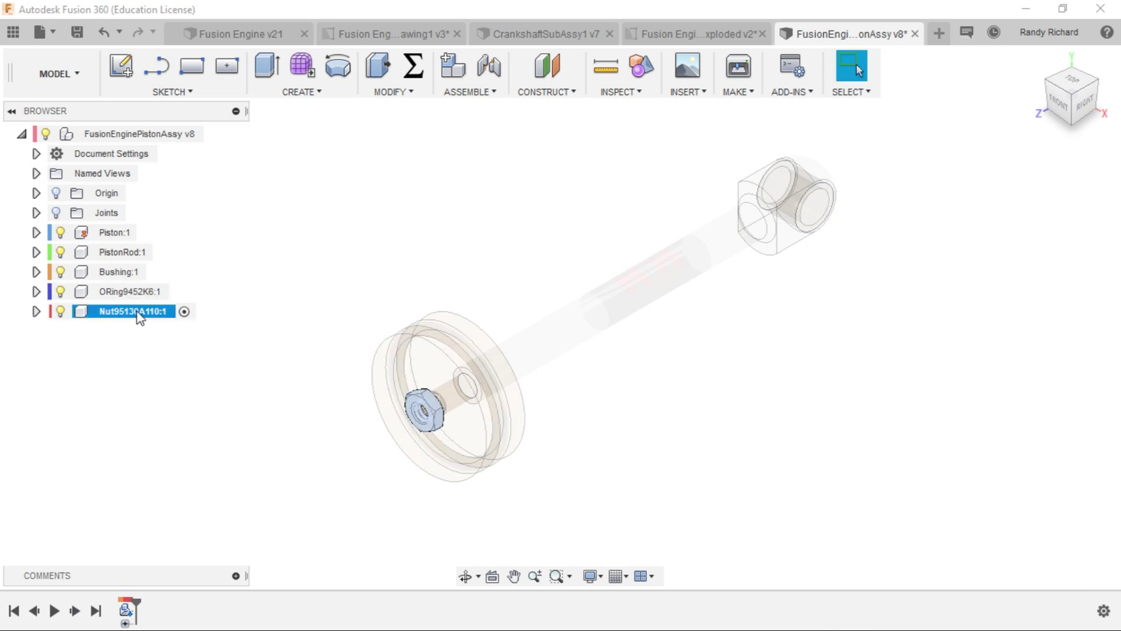
{"action": "double_click", "coordinate": [137, 312]}
{"action": "left_click", "coordinate": [166, 364]}
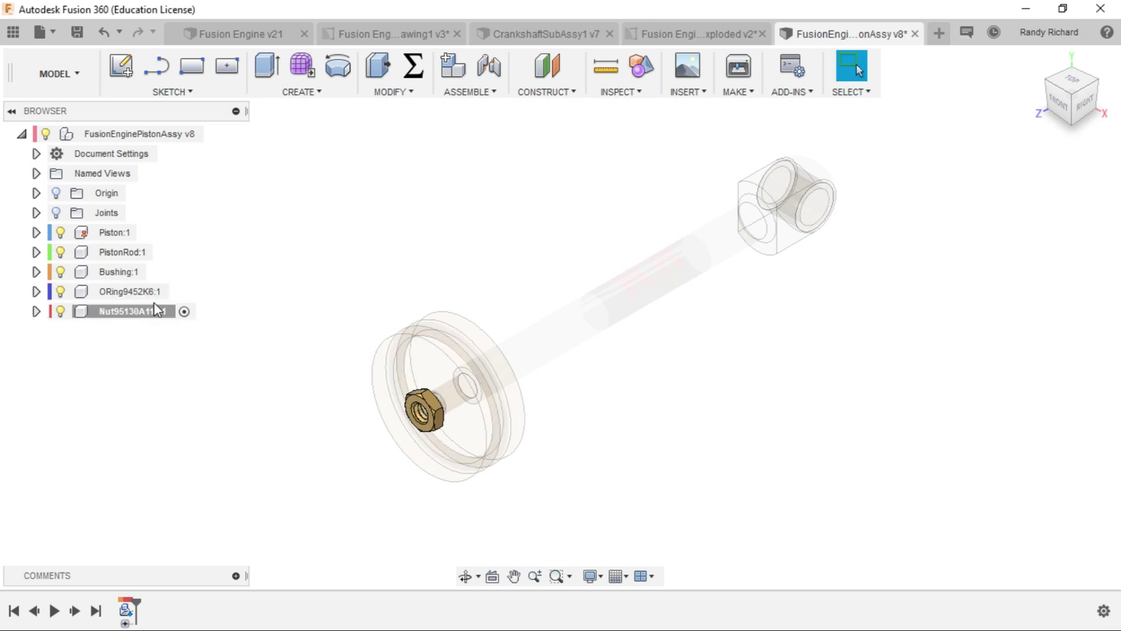
{"action": "right_click", "coordinate": [153, 318]}
{"action": "left_click", "coordinate": [209, 150]}
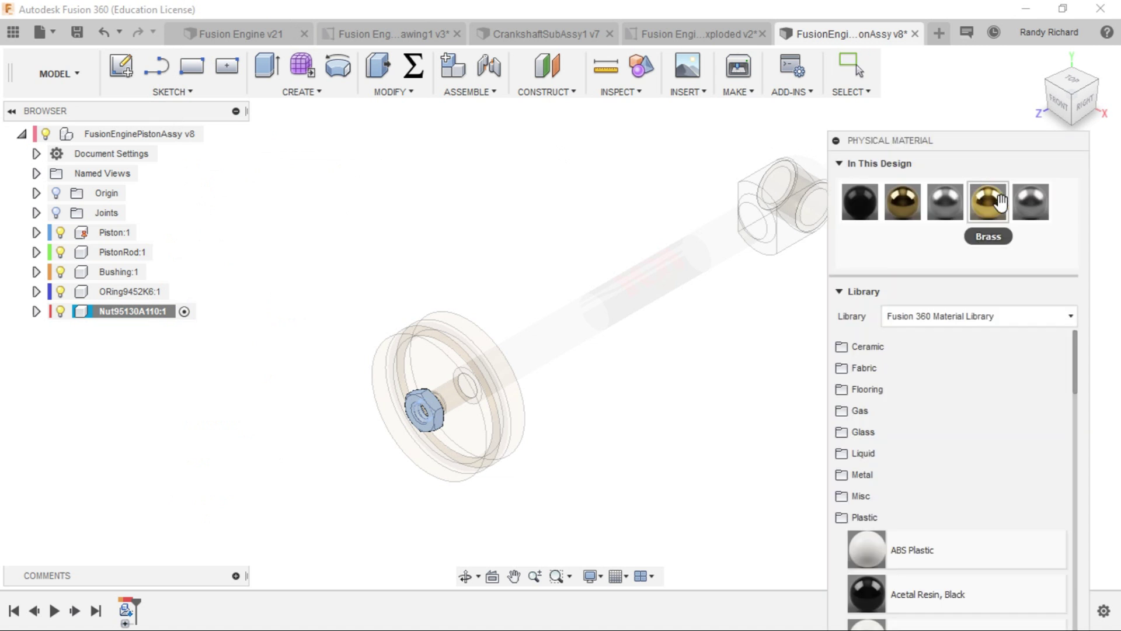
{"action": "left_click_drag", "start_coordinate": [1000, 201], "coordinate": [441, 416]}
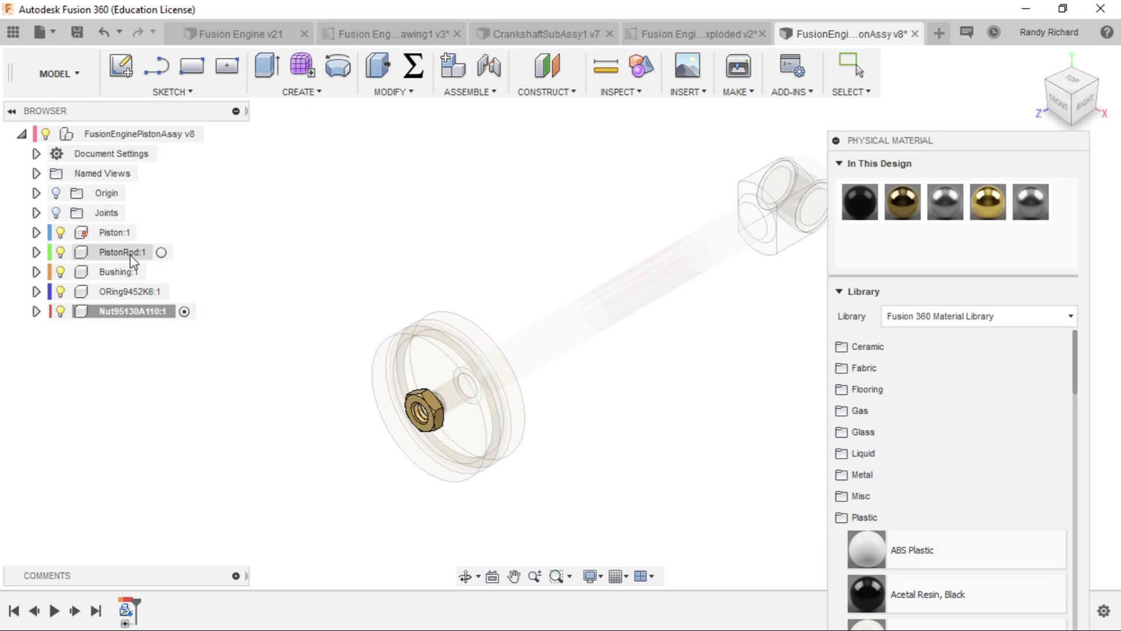
Reactivate the whole piston assembly and save a new version described as 'PhyMaterials'
{"action": "left_click", "coordinate": [226, 135]}
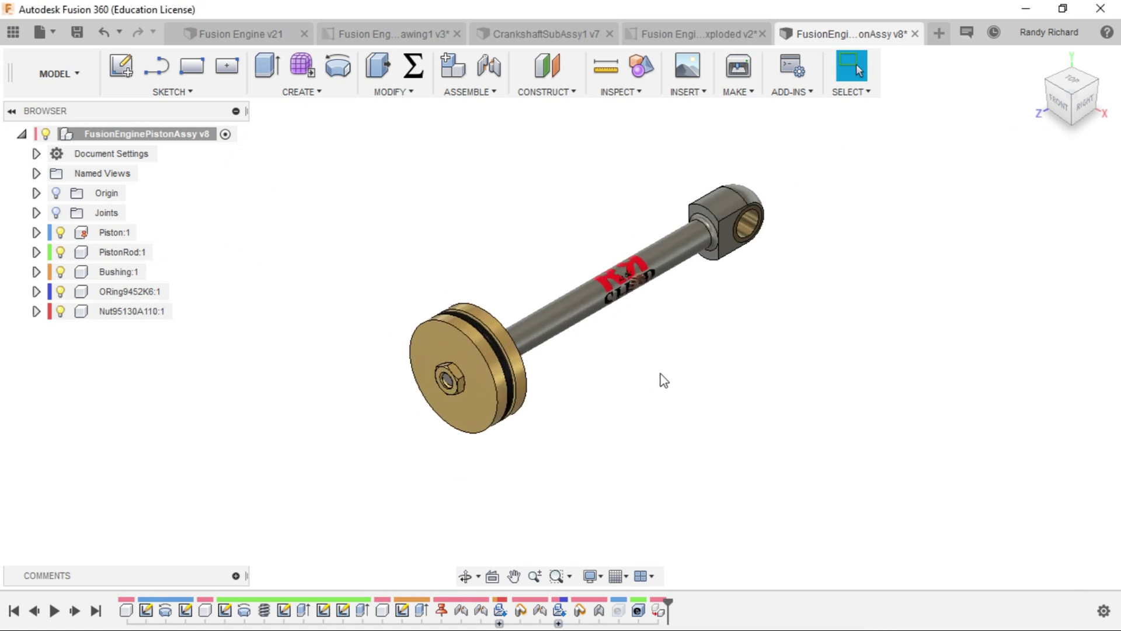
{"action": "left_click", "coordinate": [77, 34]}
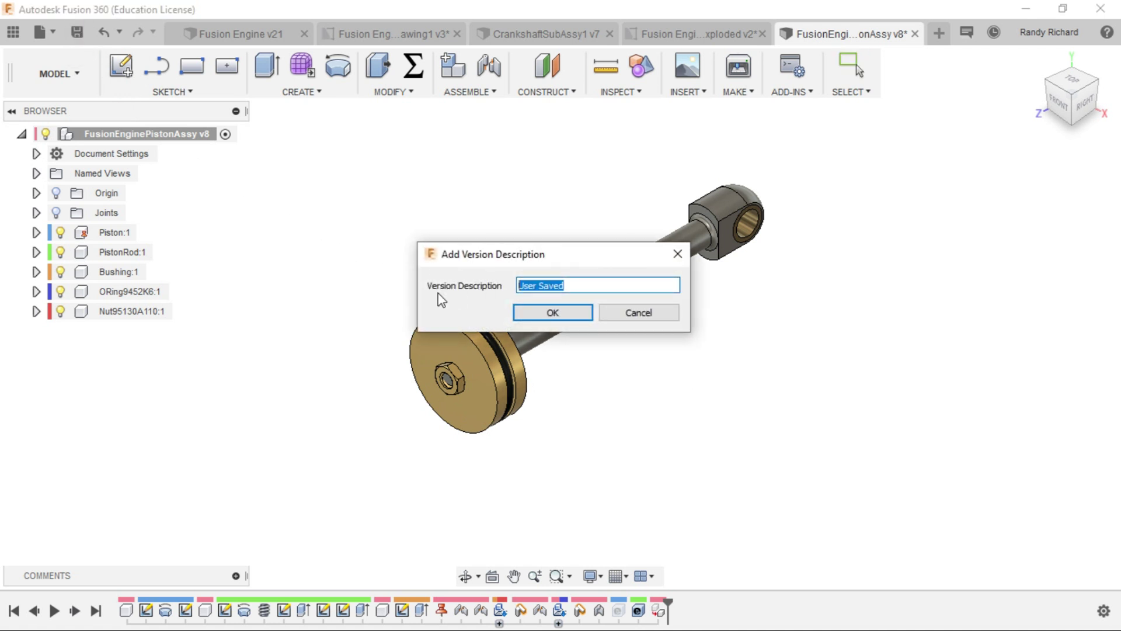
{"action": "type", "text": "PhyMaterials"}
{"action": "left_click", "coordinate": [551, 314]}
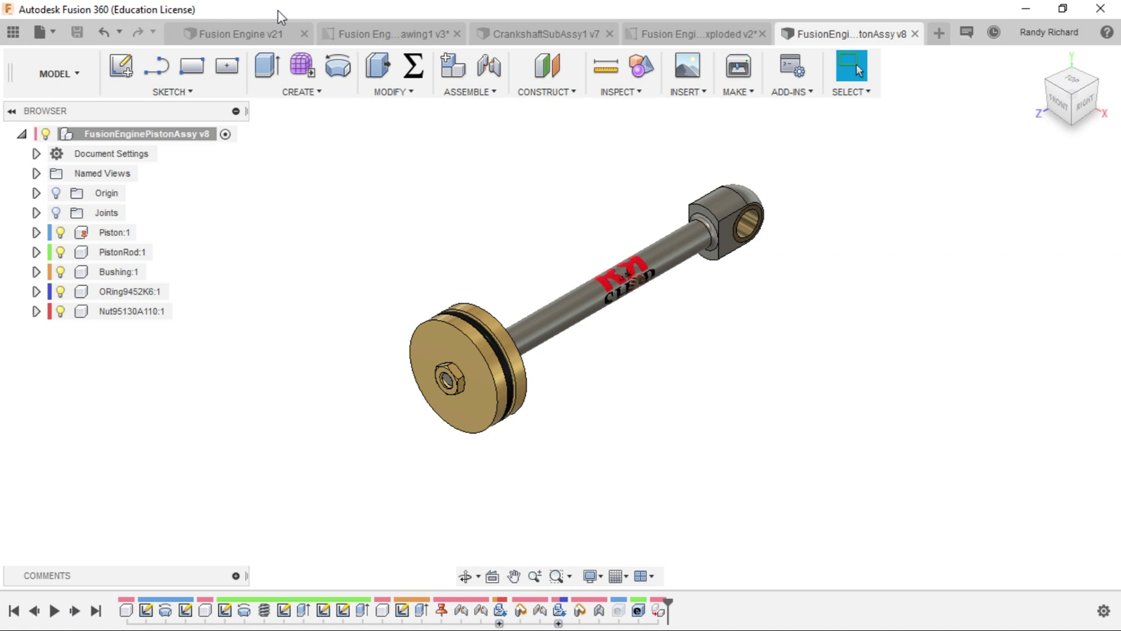
{"action": "left_click", "coordinate": [13, 33]}
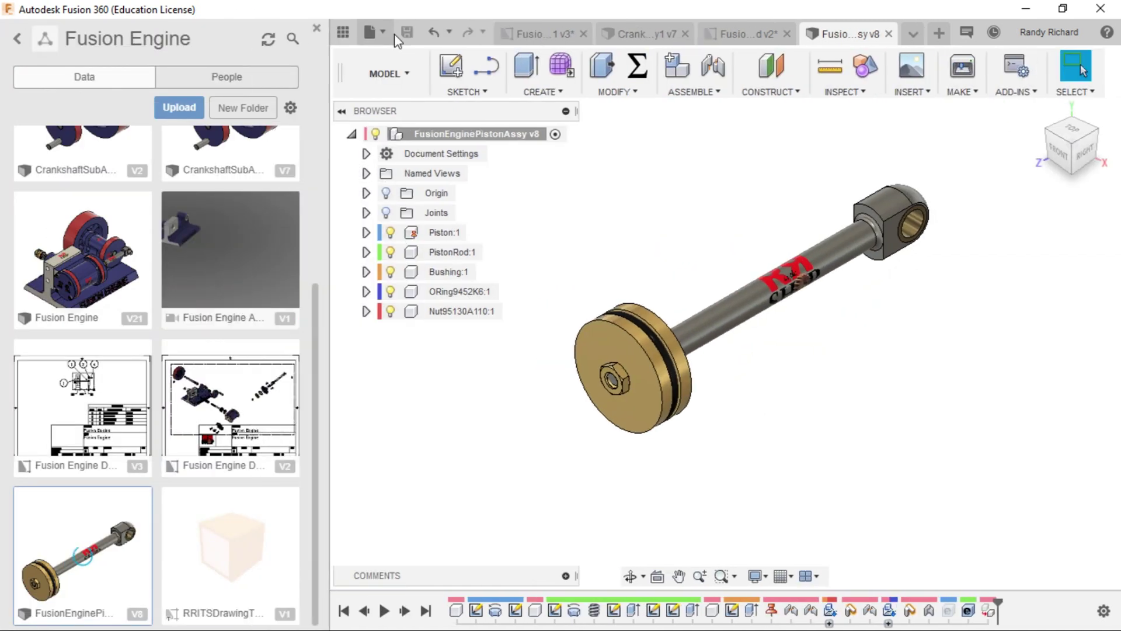
Update Fusion Engine v21 to the FusionEnginePistonAssy v9 reference and save a new engine version
{"action": "scroll", "coordinate": [789, 204], "scroll_direction": "up", "scroll_amount": 1}
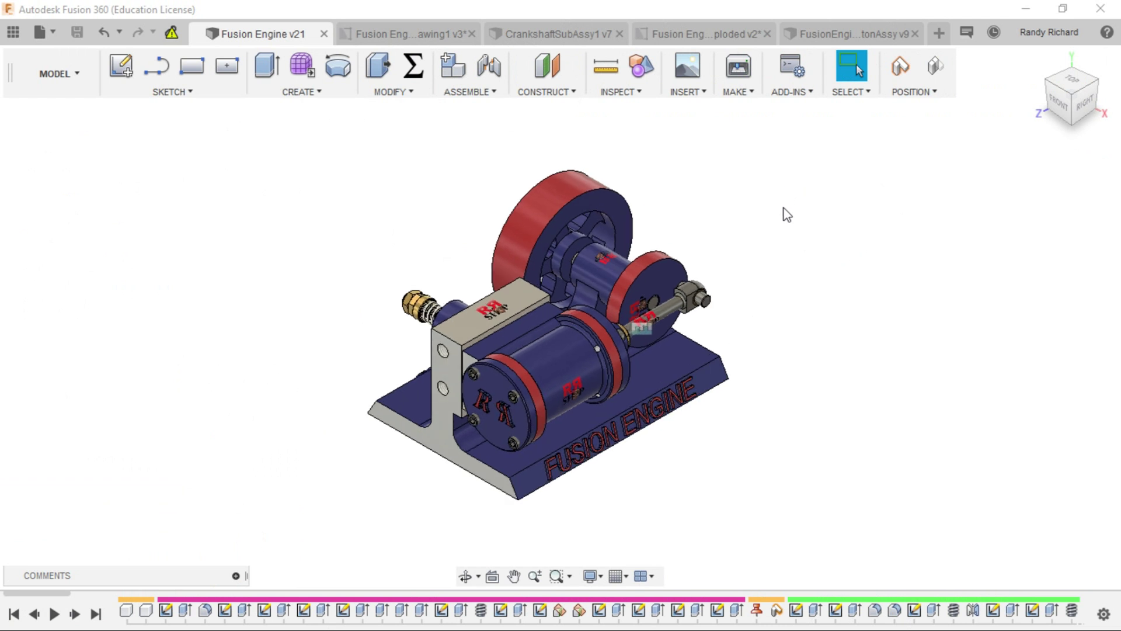
{"action": "left_click", "coordinate": [171, 33]}
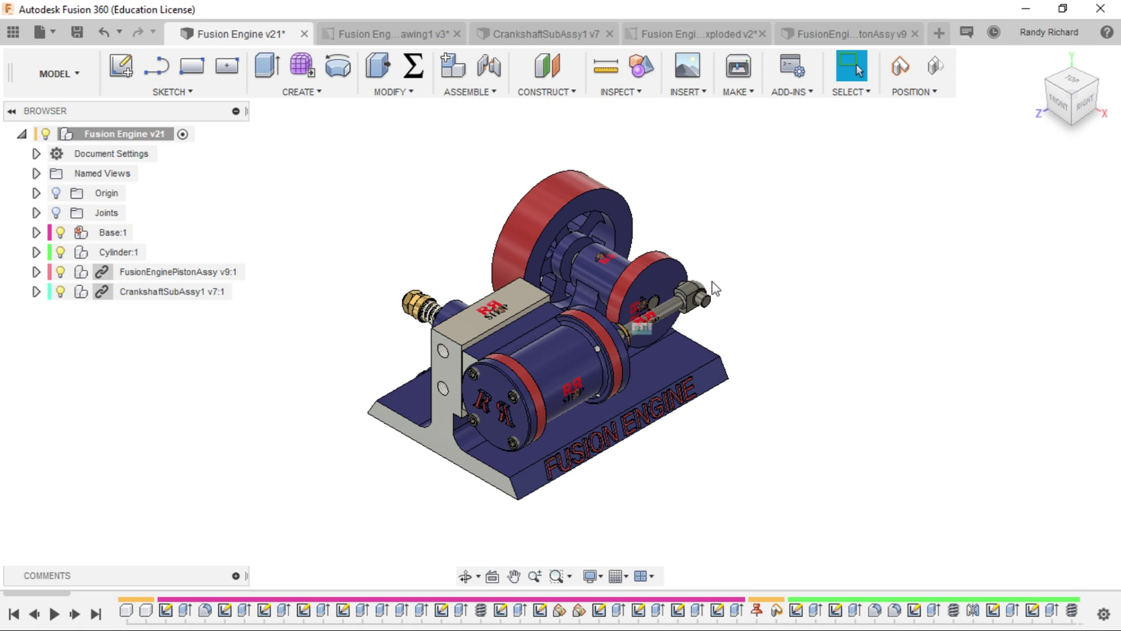
{"action": "scroll", "coordinate": [643, 342], "scroll_direction": "up", "scroll_amount": 2}
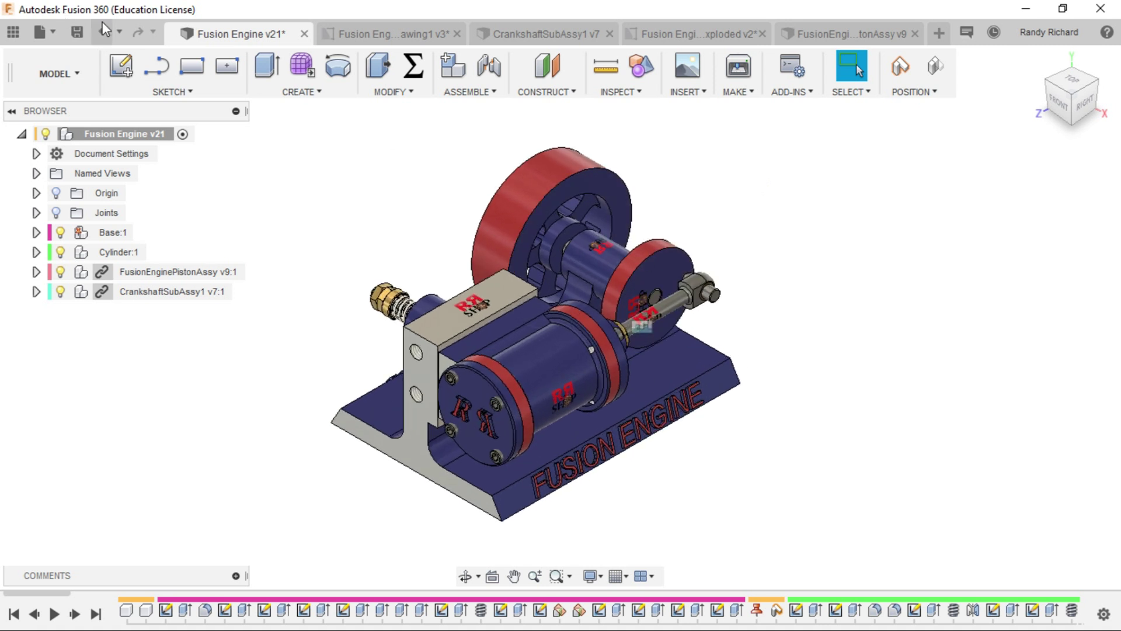
{"action": "left_click", "coordinate": [76, 35]}
{"action": "left_click", "coordinate": [552, 310]}
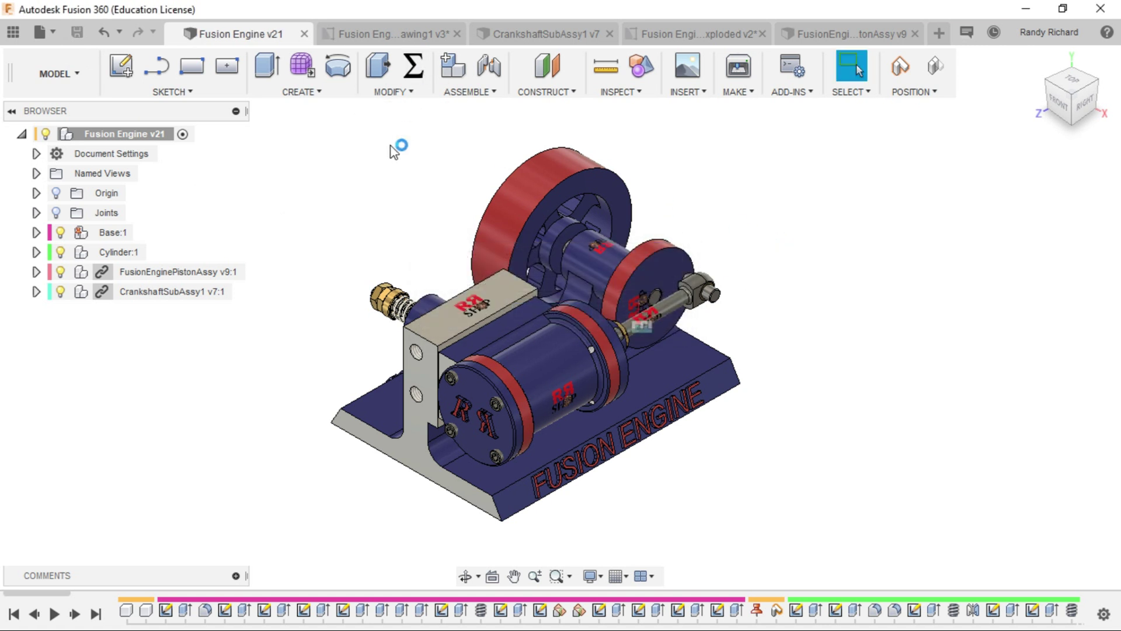
Switch to the engine drawing that holds the parts list
{"action": "left_click", "coordinate": [431, 34]}
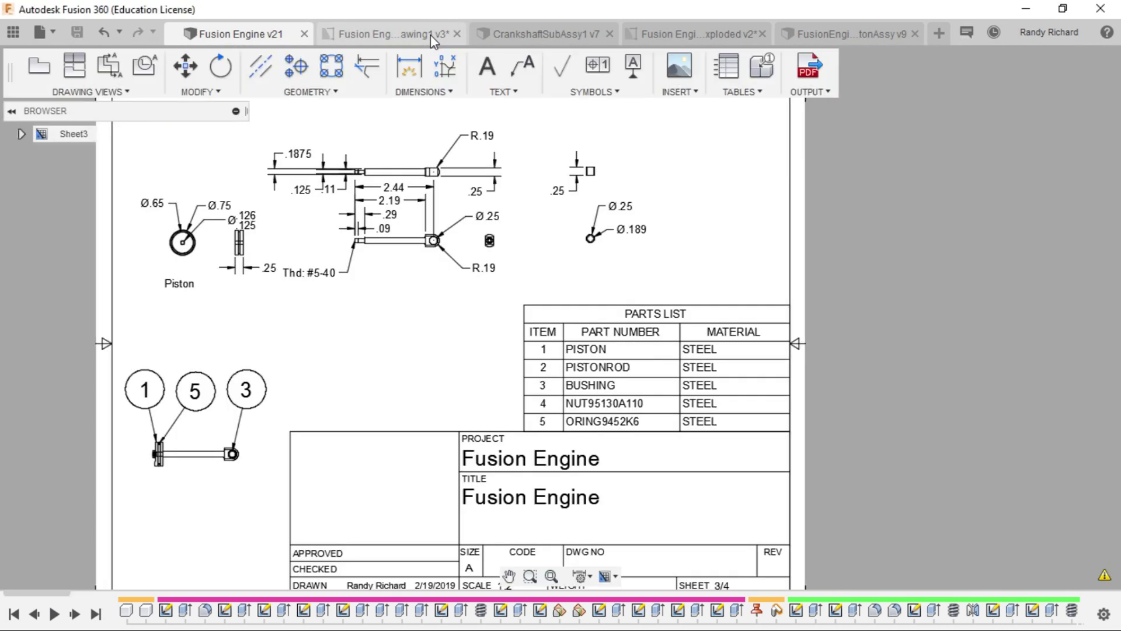
{"action": "scroll", "coordinate": [878, 292], "scroll_direction": "down", "scroll_amount": 1}
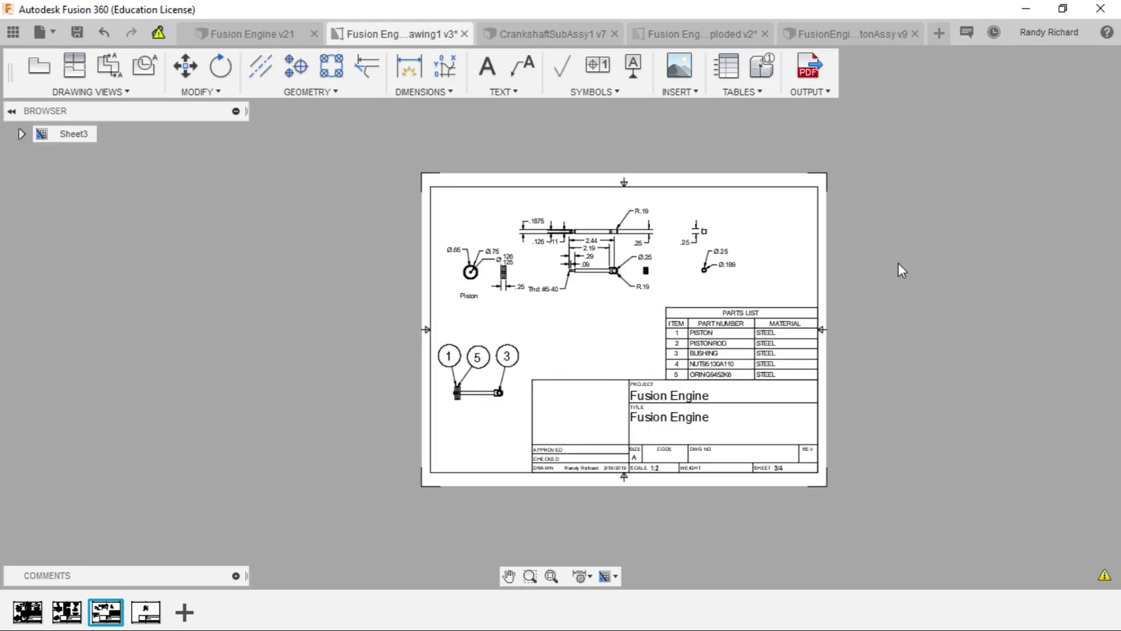
{"action": "scroll", "coordinate": [906, 175], "scroll_direction": "up", "scroll_amount": 1}
{"action": "scroll", "coordinate": [577, 308], "scroll_direction": "down", "scroll_amount": 2}
{"action": "scroll", "coordinate": [664, 310], "scroll_direction": "up", "scroll_amount": 1}
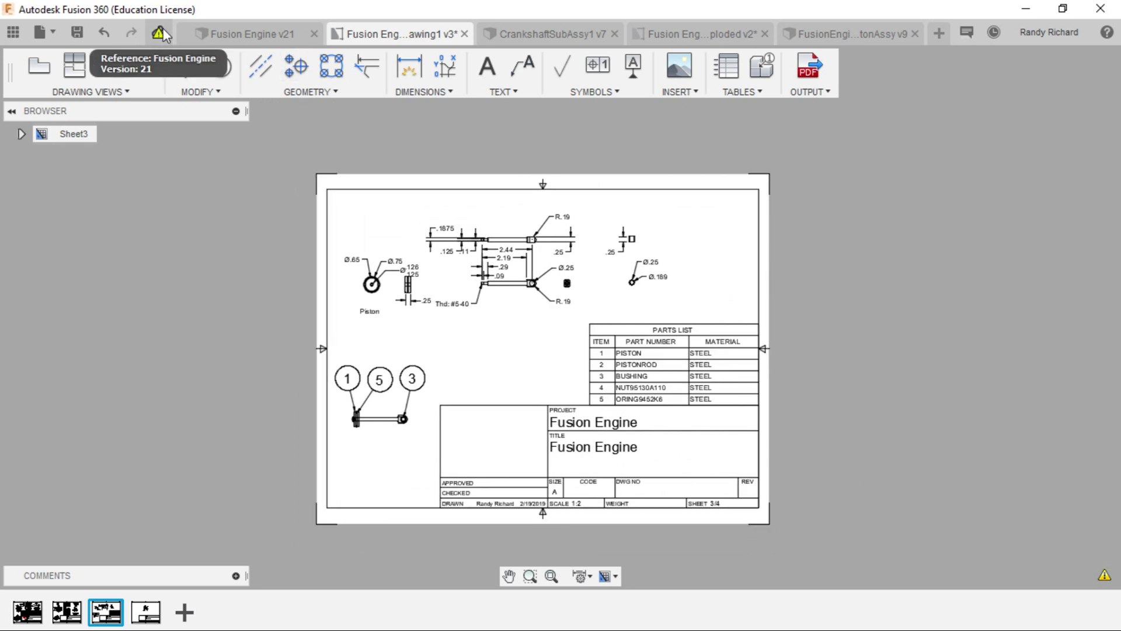
Expand and collapse Sheet3 and check its parts list: brass, steel, bronze, butyl rubber
{"action": "left_click", "coordinate": [20, 134]}
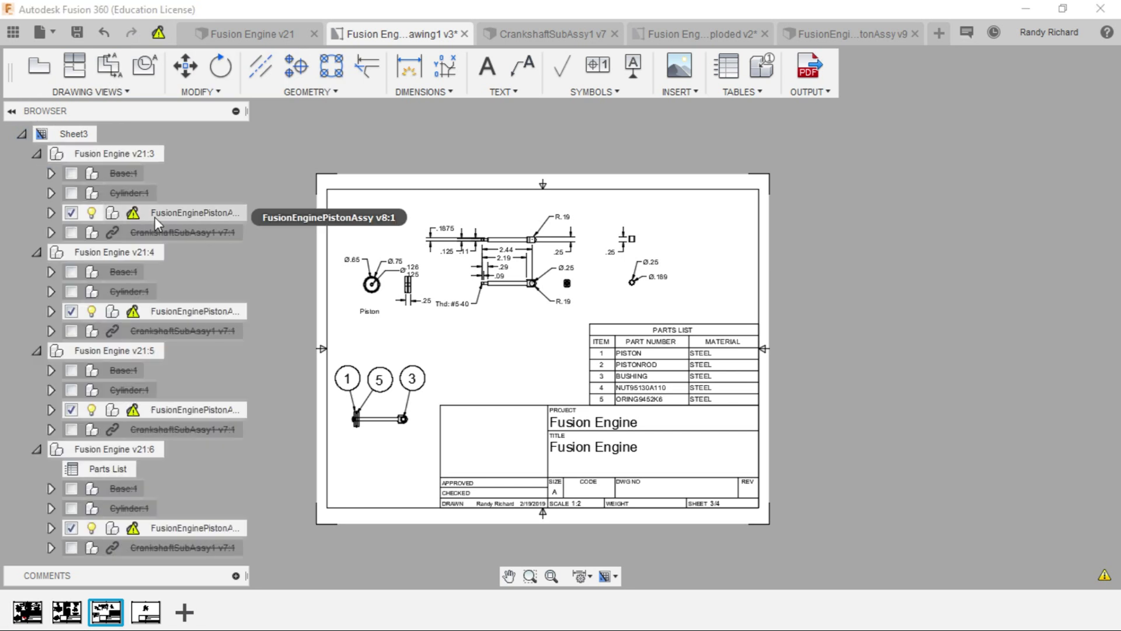
{"action": "left_click", "coordinate": [21, 134]}
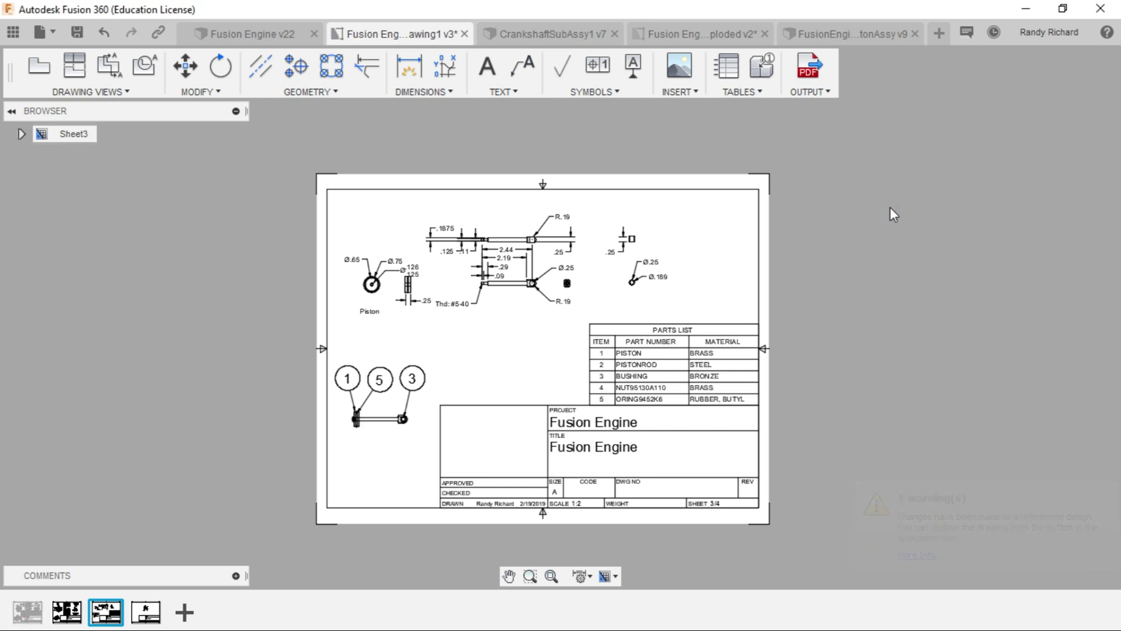
{"action": "scroll", "coordinate": [828, 384], "scroll_direction": "up", "scroll_amount": 2}
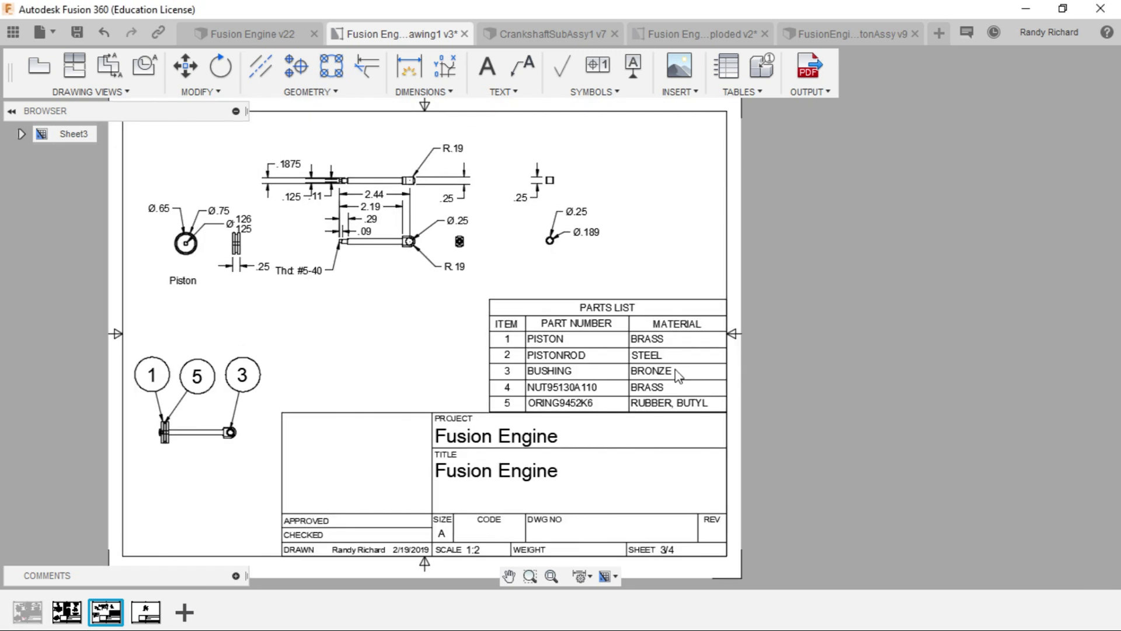
{"action": "scroll", "coordinate": [648, 432], "scroll_direction": "up", "scroll_amount": 1}
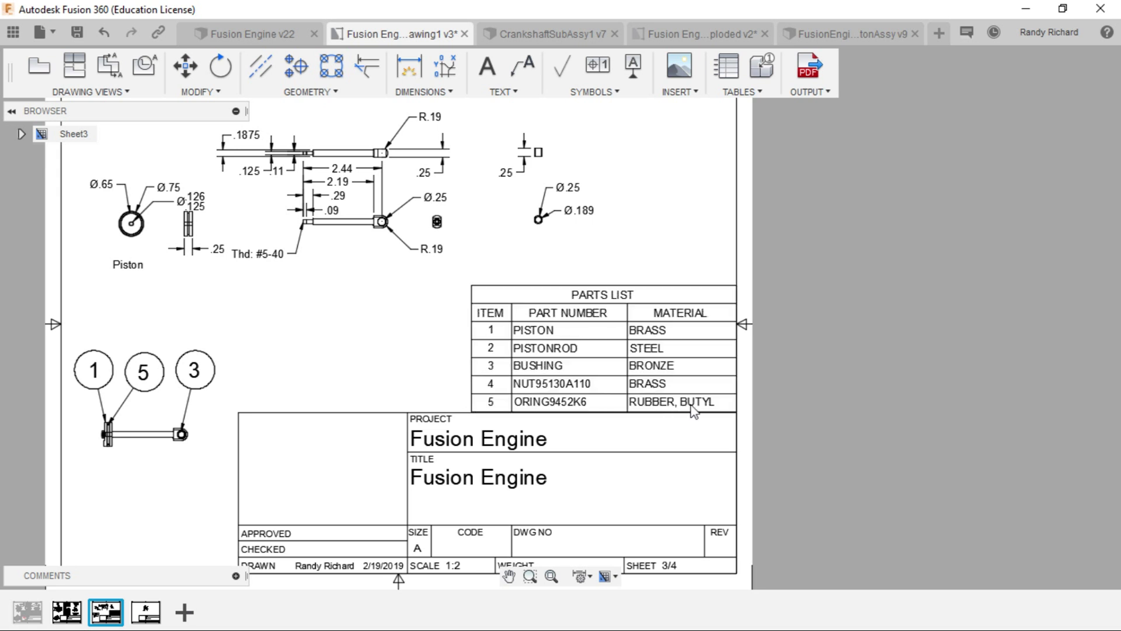
{"action": "scroll", "coordinate": [876, 356], "scroll_direction": "down", "scroll_amount": 1}
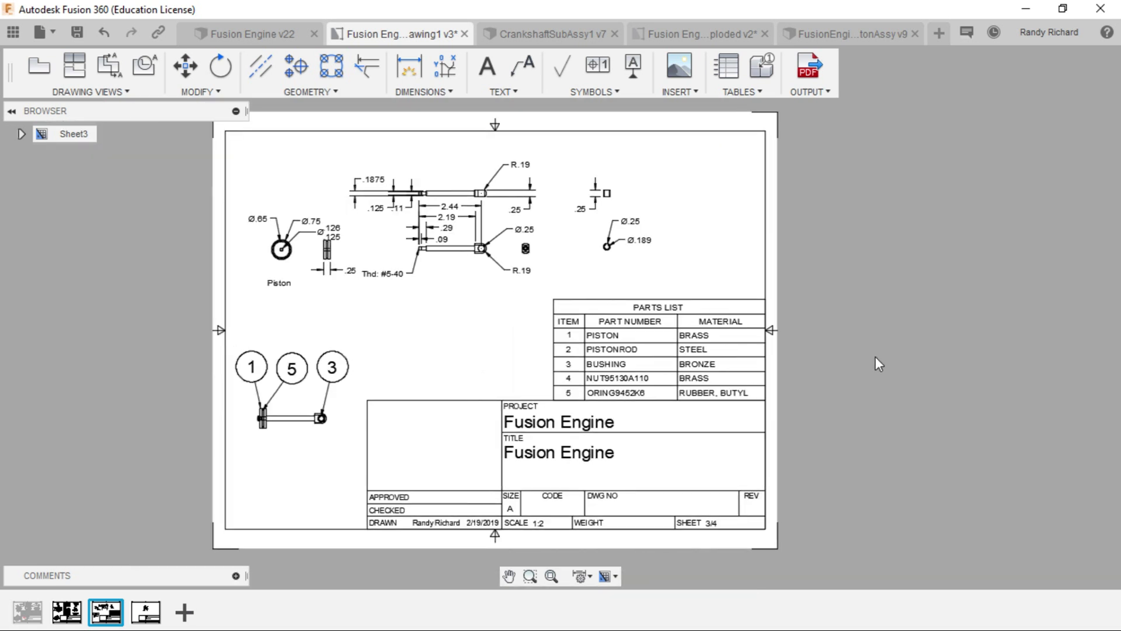
{"action": "scroll", "coordinate": [875, 356], "scroll_direction": "down", "scroll_amount": 1}
{"action": "scroll", "coordinate": [902, 285], "scroll_direction": "up", "scroll_amount": 2}
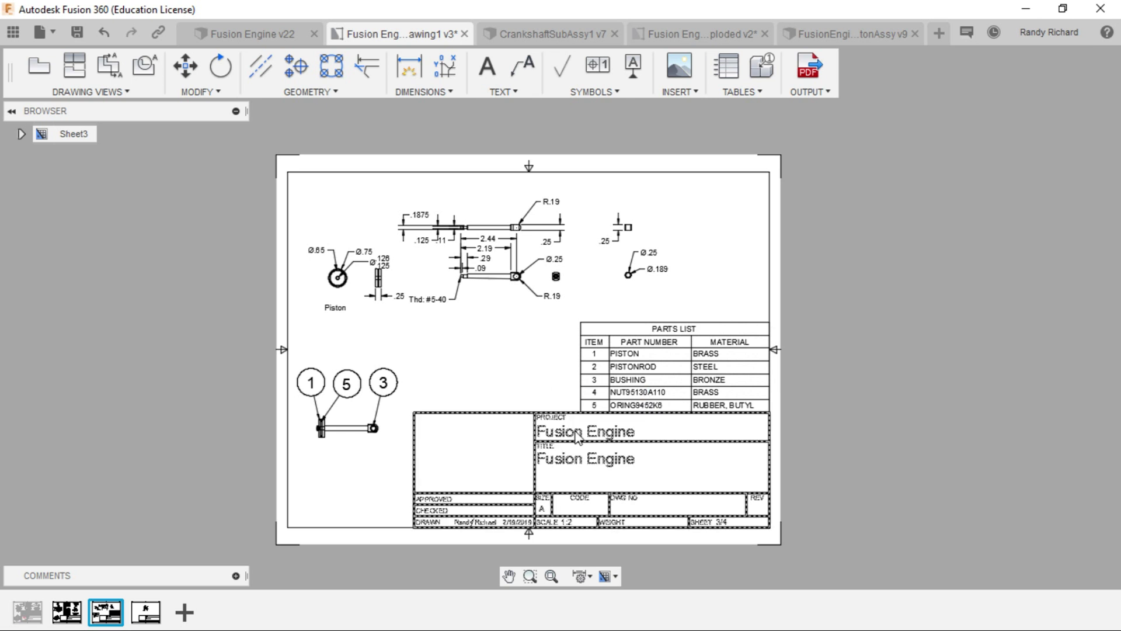
{"action": "left_click", "coordinate": [625, 441]}
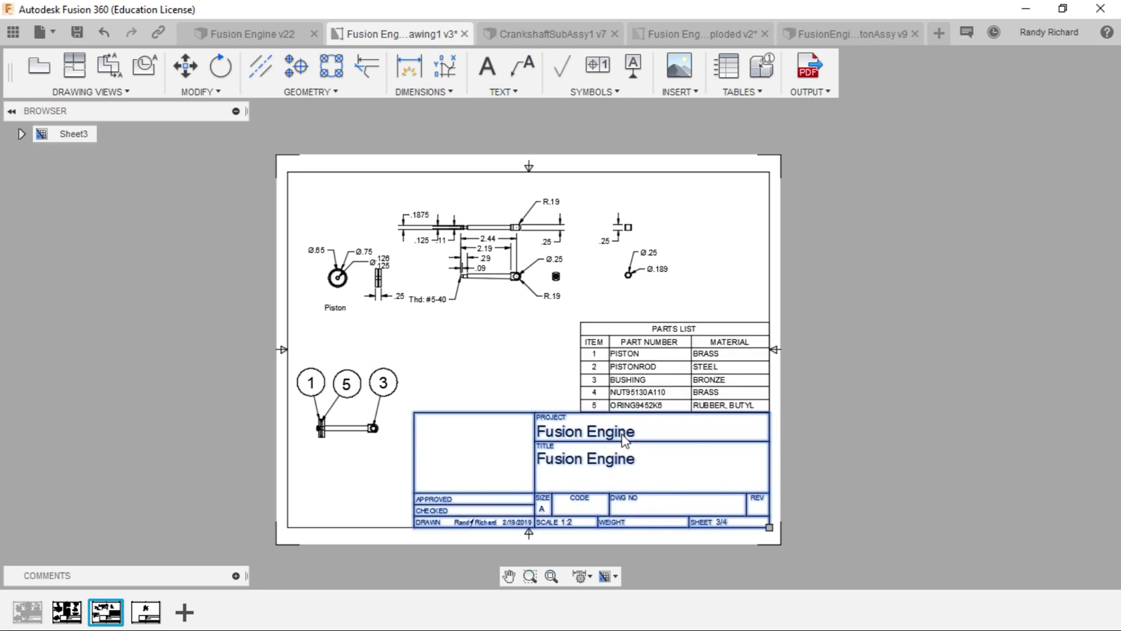
{"action": "double_click", "coordinate": [549, 438]}
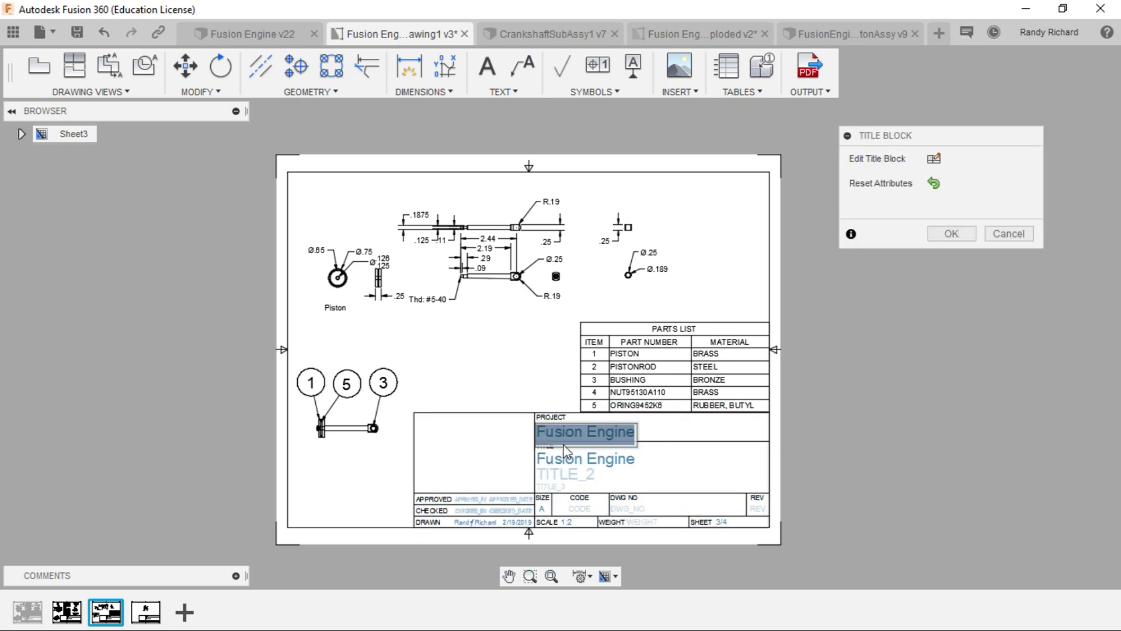
{"action": "left_click", "coordinate": [546, 432]}
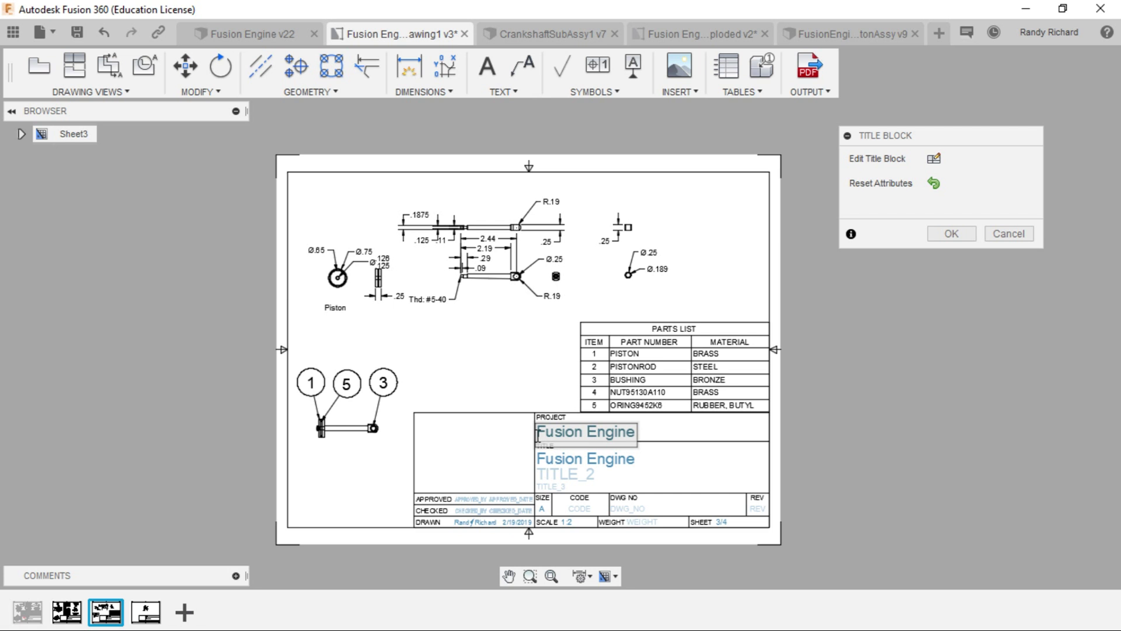
{"action": "key", "text": "Return"}
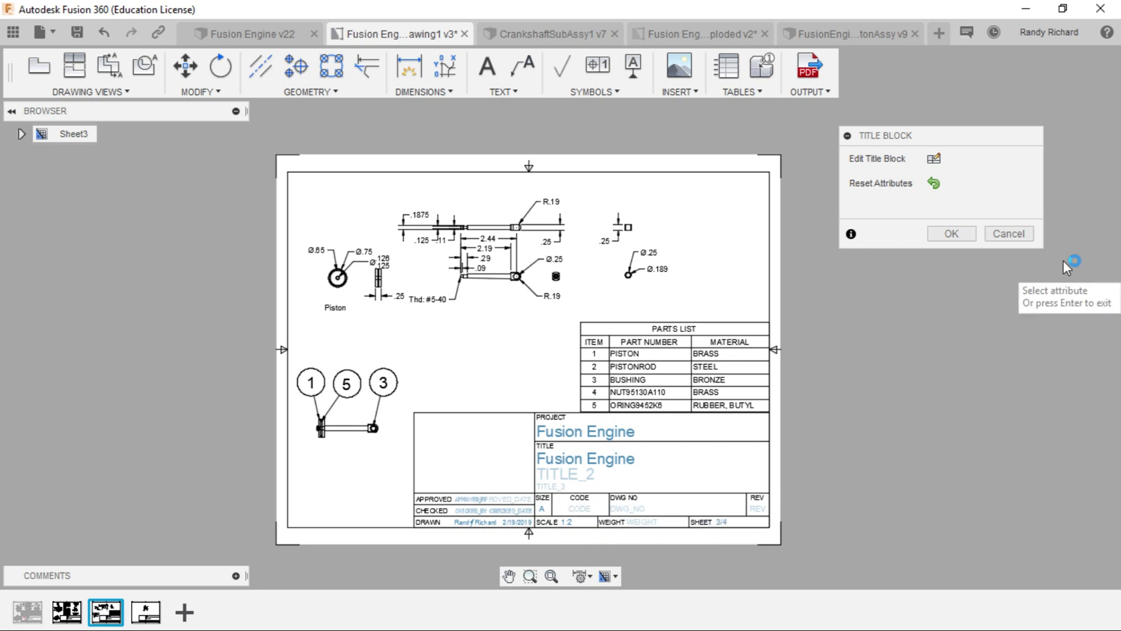
{"action": "left_click", "coordinate": [950, 235]}
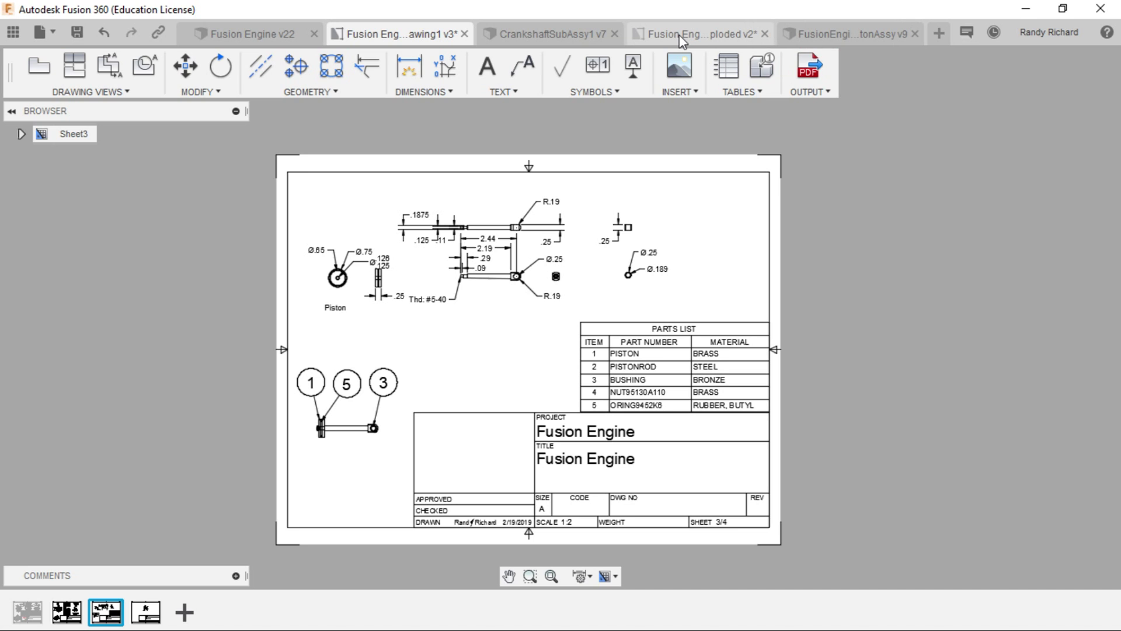
Bring up the Fusion Engine exploded-view drawing's Sheet 2 with its changed-reference warning
{"action": "left_click", "coordinate": [700, 33]}
{"action": "scroll", "coordinate": [592, 251], "scroll_direction": "down", "scroll_amount": 4}
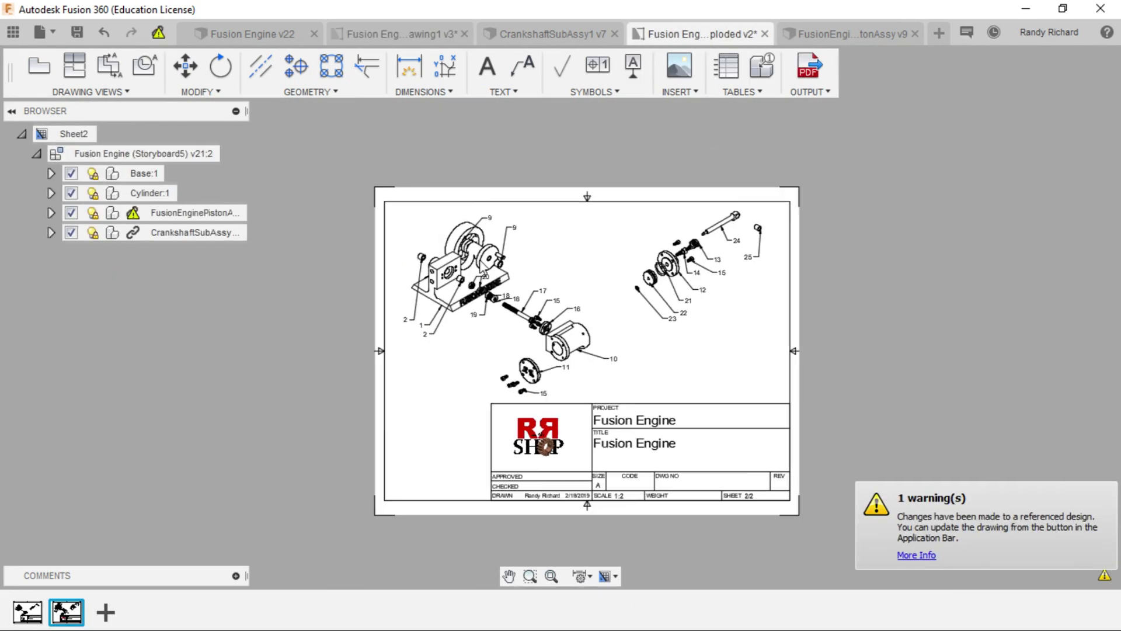
{"action": "scroll", "coordinate": [581, 304], "scroll_direction": "up", "scroll_amount": 2}
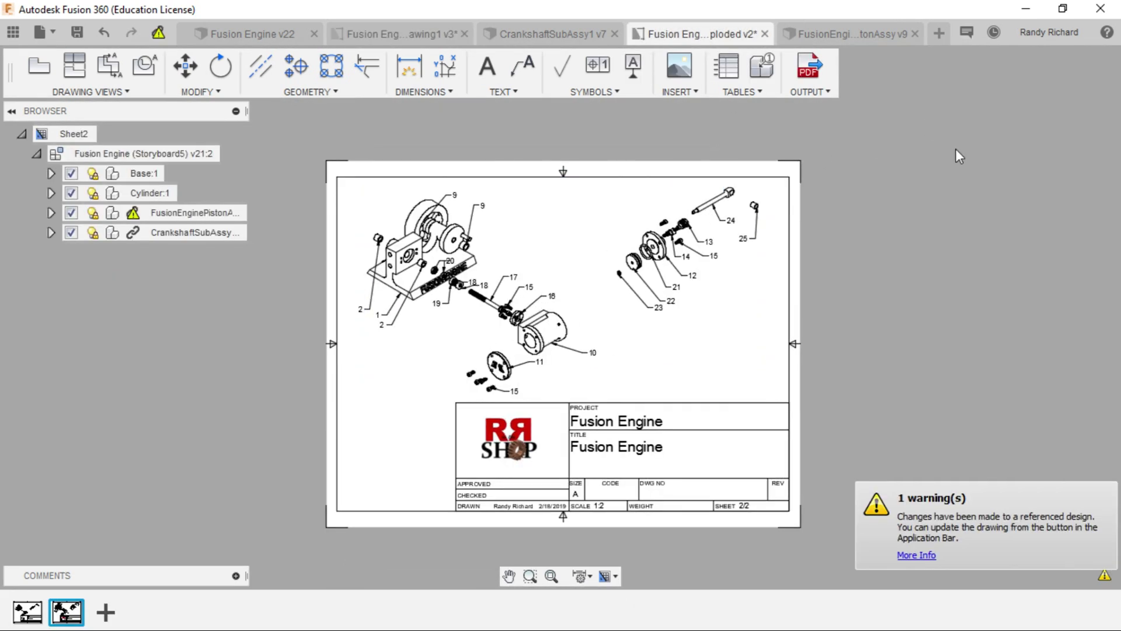